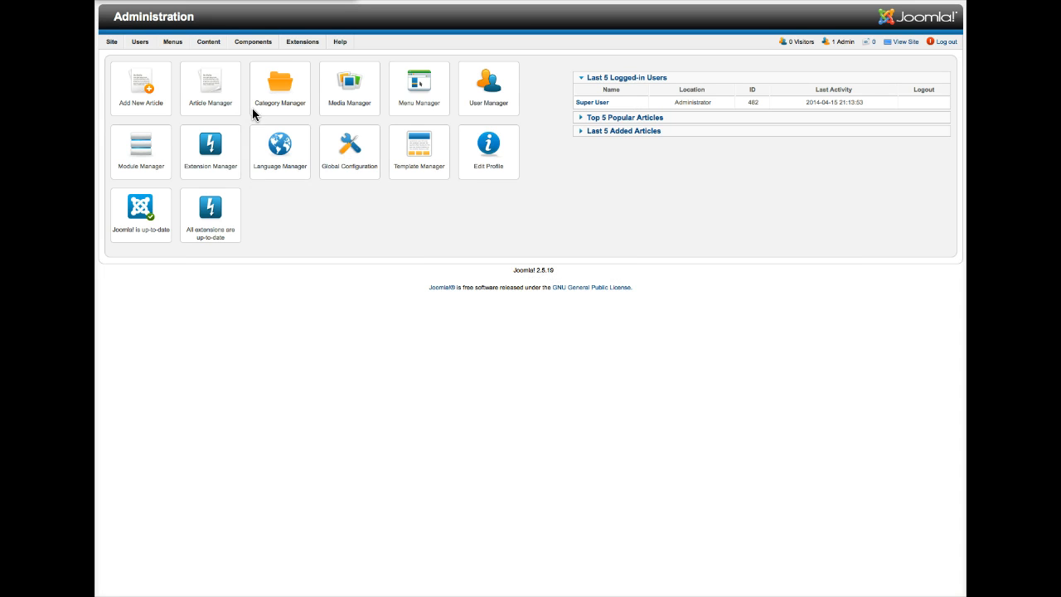
Open the item list of the Main Menu and look through its entries and their menu item types.
{"action": "mouse_move", "coordinate": [172, 41]}
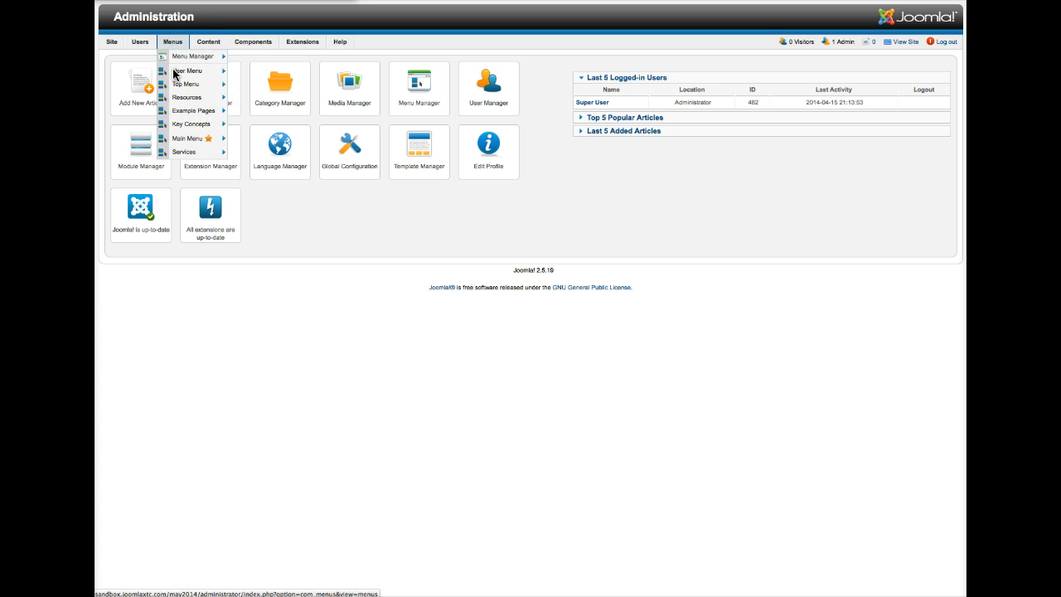
{"action": "mouse_move", "coordinate": [176, 141]}
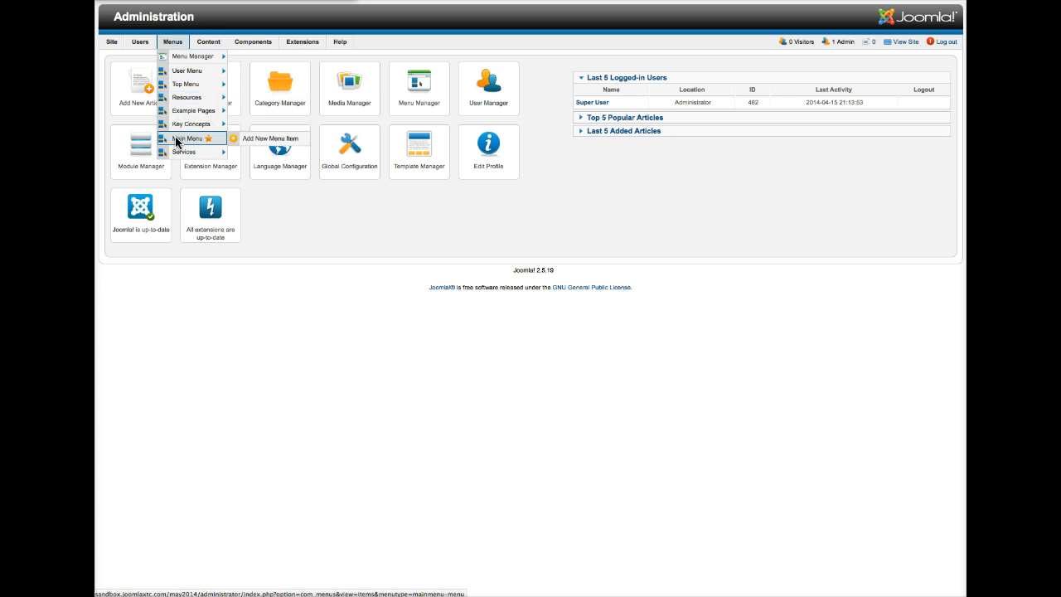
{"action": "left_click", "coordinate": [176, 141]}
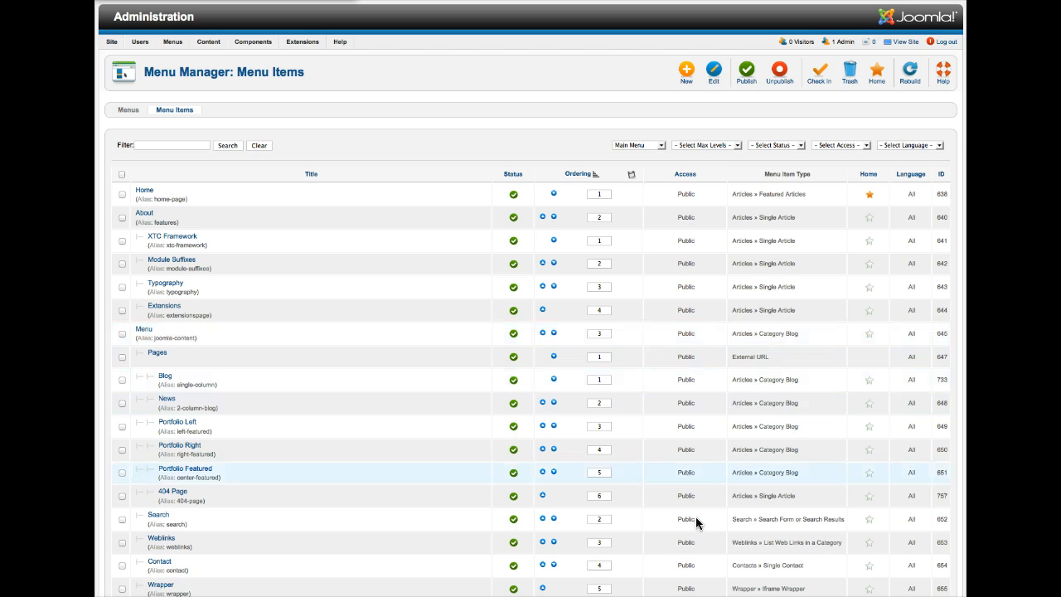
{"action": "scroll", "coordinate": [761, 512], "scroll_direction": "down", "scroll_amount": 1}
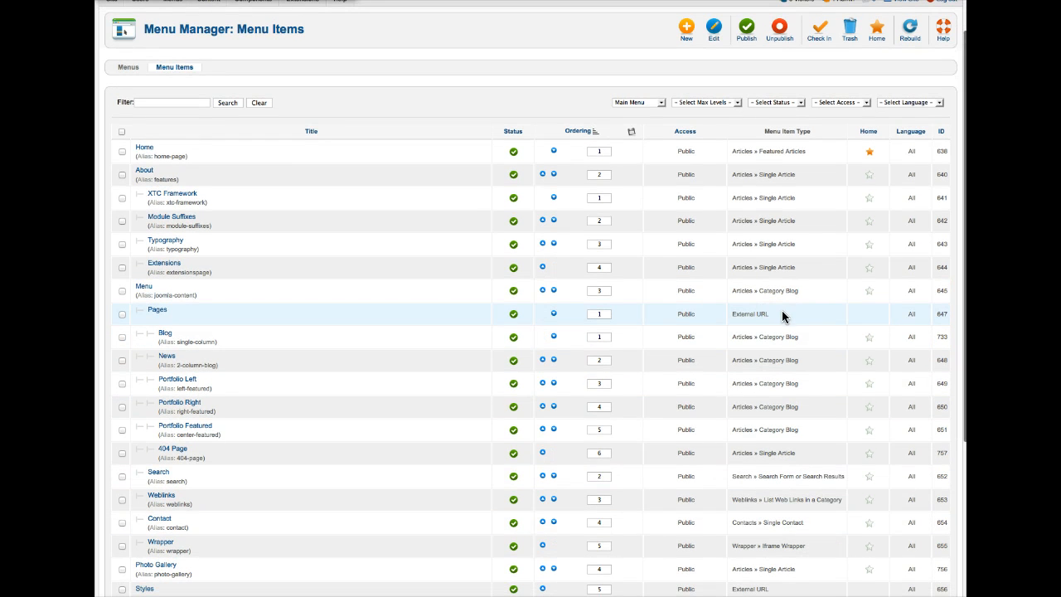
{"action": "scroll", "coordinate": [375, 319], "scroll_direction": "down", "scroll_amount": 3}
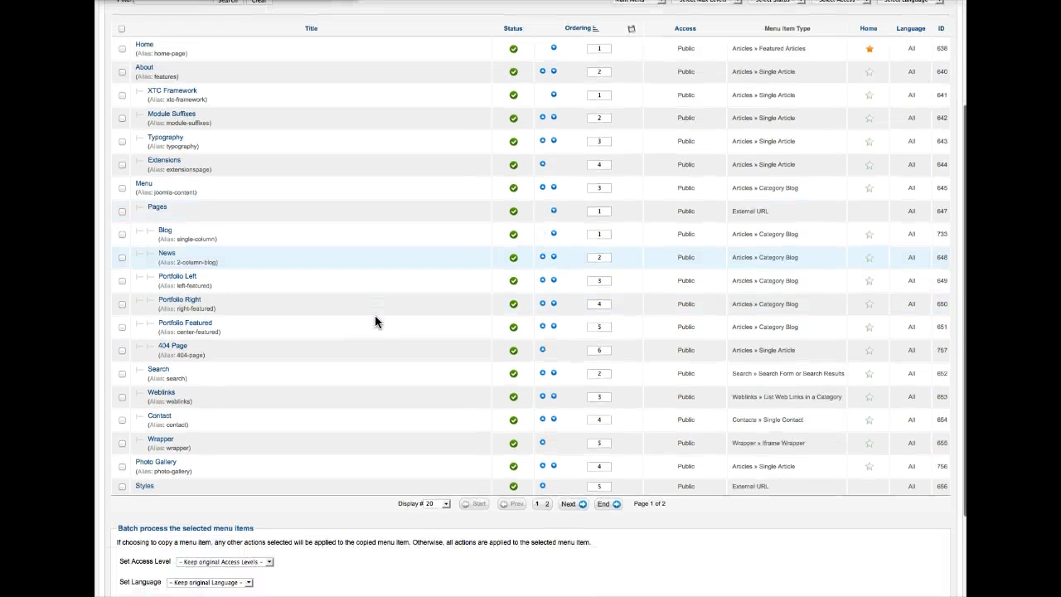
{"action": "scroll", "coordinate": [375, 322], "scroll_direction": "up", "scroll_amount": 4}
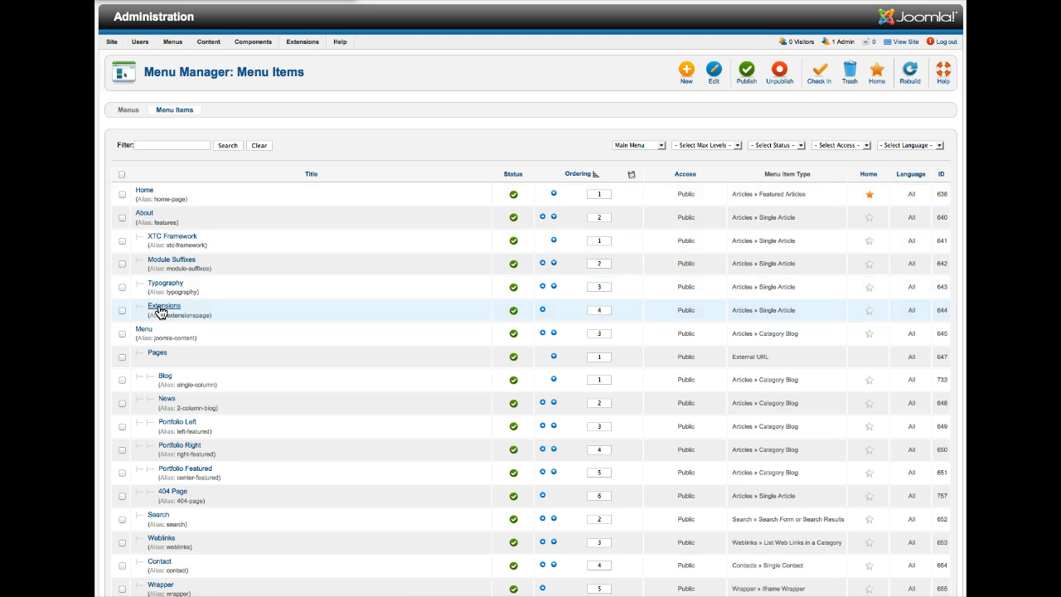
{"action": "scroll", "coordinate": [368, 327], "scroll_direction": "down", "scroll_amount": 2}
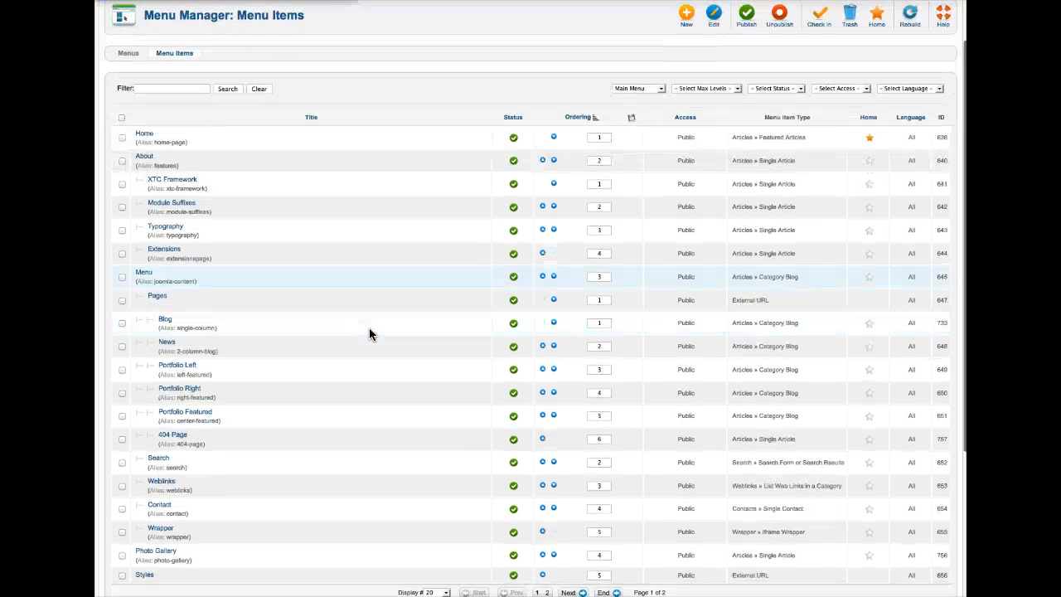
{"action": "scroll", "coordinate": [363, 325], "scroll_direction": "down", "scroll_amount": 1}
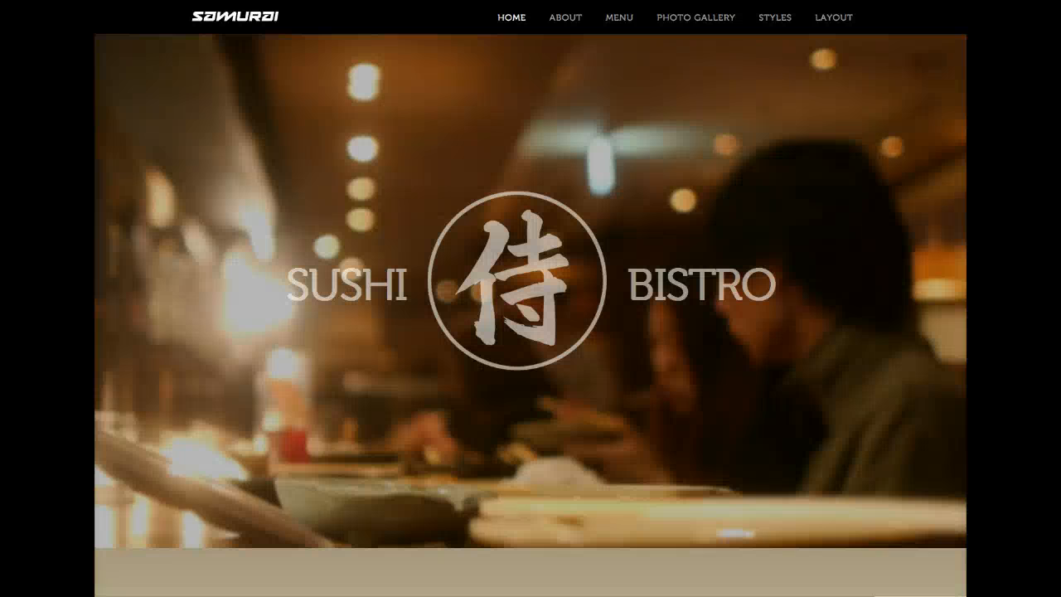
Switch to the live Samurai site, open its Menu page and look through the sushi listing.
{"action": "mouse_move", "coordinate": [651, 28]}
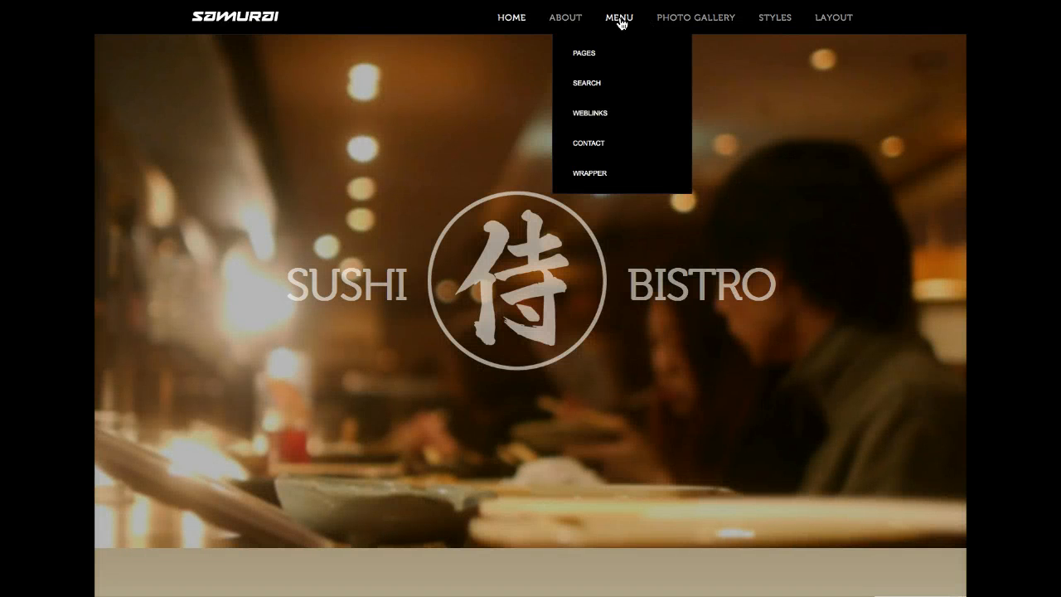
{"action": "left_click", "coordinate": [621, 20]}
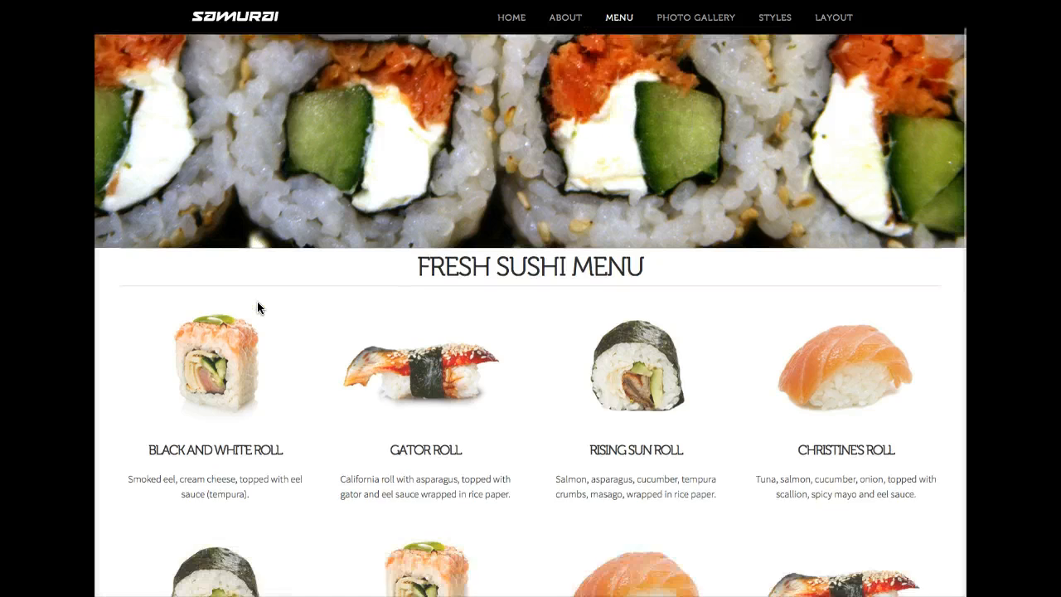
{"action": "scroll", "coordinate": [257, 306], "scroll_direction": "down", "scroll_amount": 5}
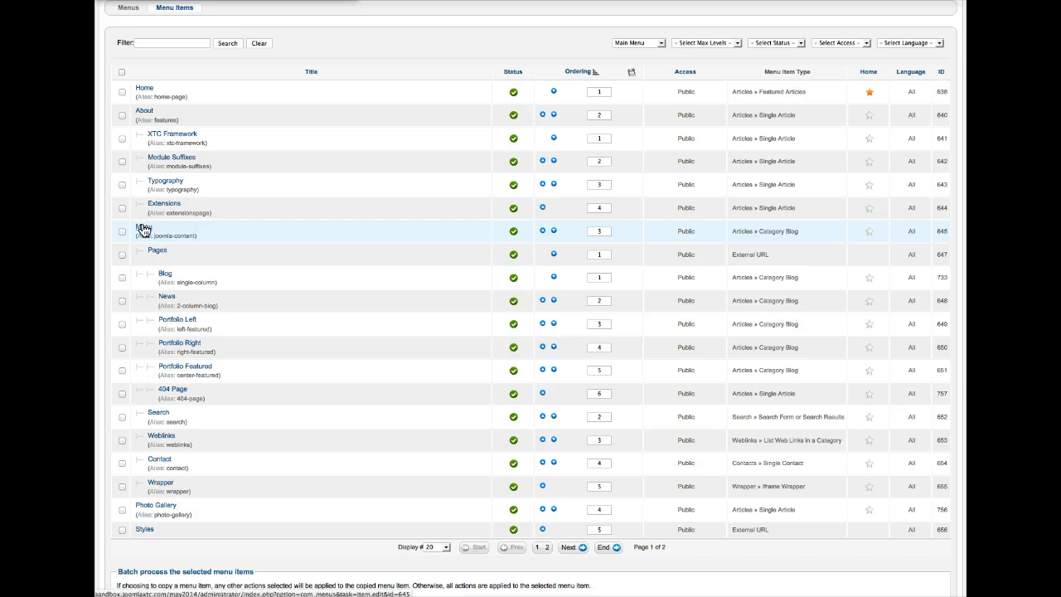
Back in Joomla administration, examine the category and article options of the Menu item and close it unchanged.
{"action": "left_click", "coordinate": [143, 229]}
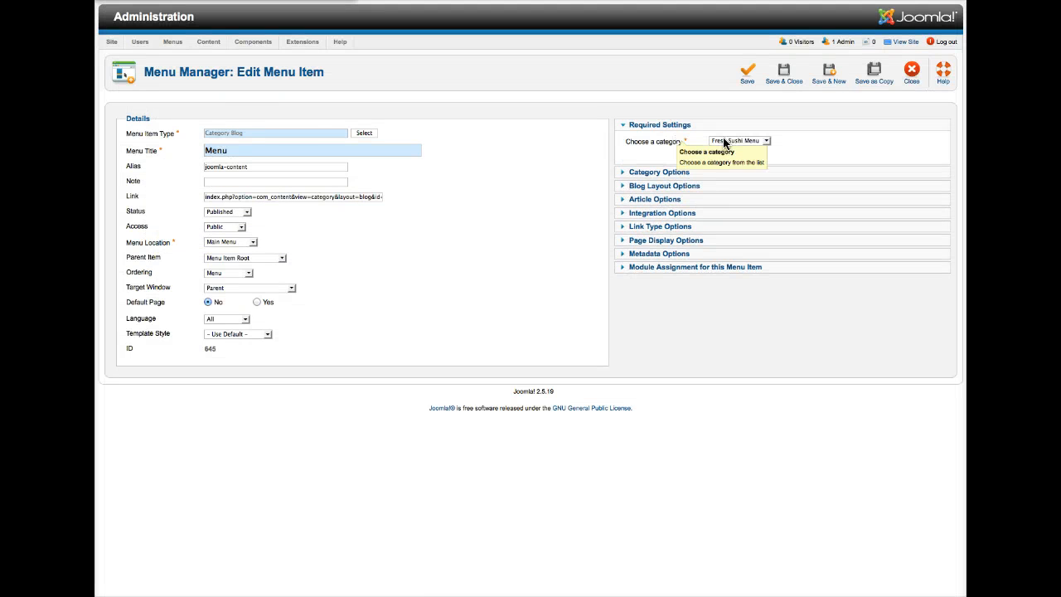
{"action": "left_click", "coordinate": [652, 200]}
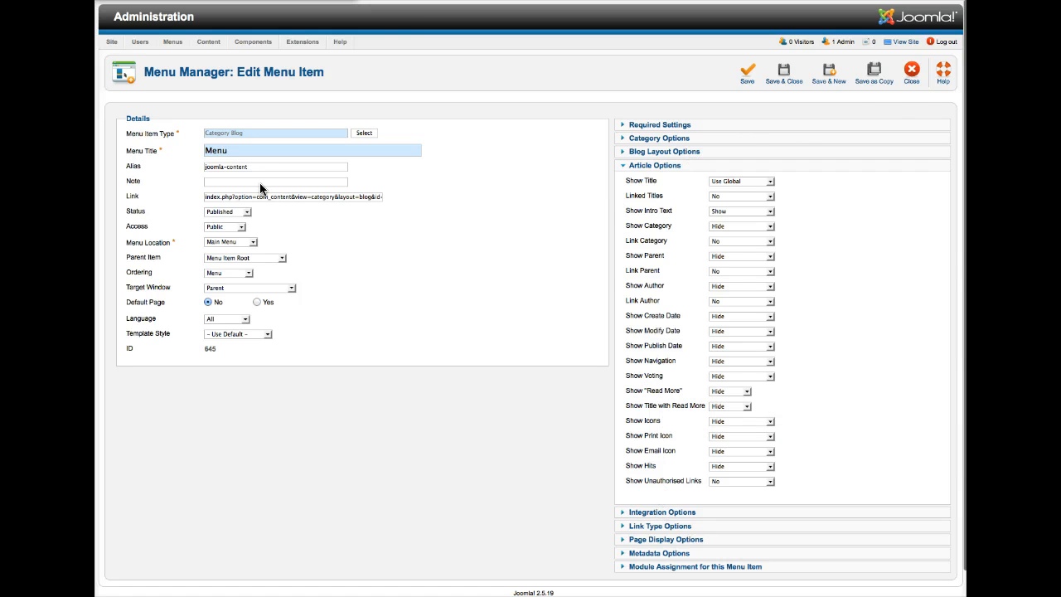
{"action": "left_click", "coordinate": [911, 83]}
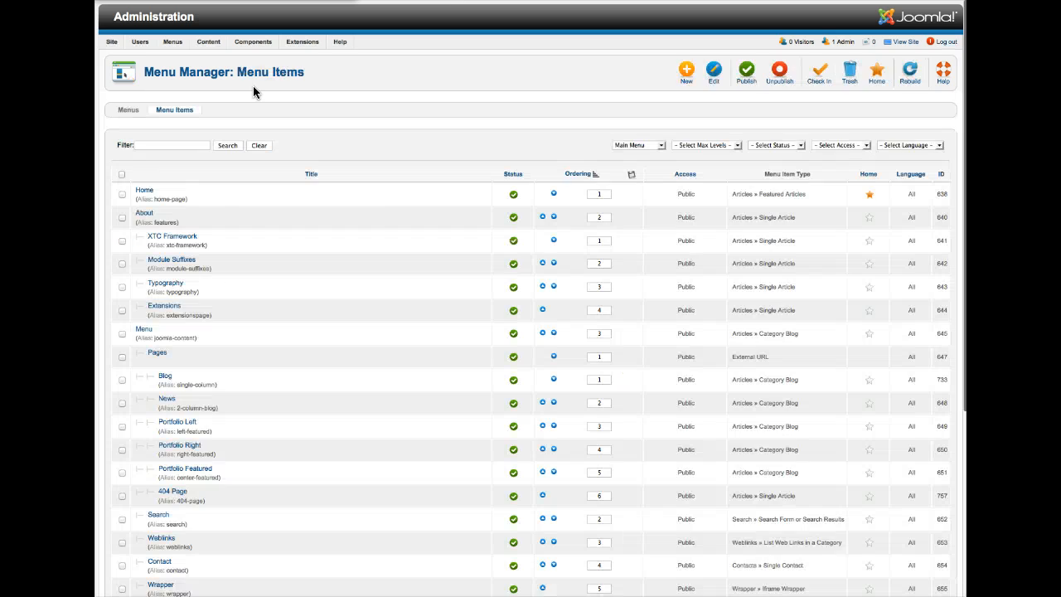
Set the menu item list to display All items on one page.
{"action": "scroll", "coordinate": [192, 305], "scroll_direction": "down", "scroll_amount": 5}
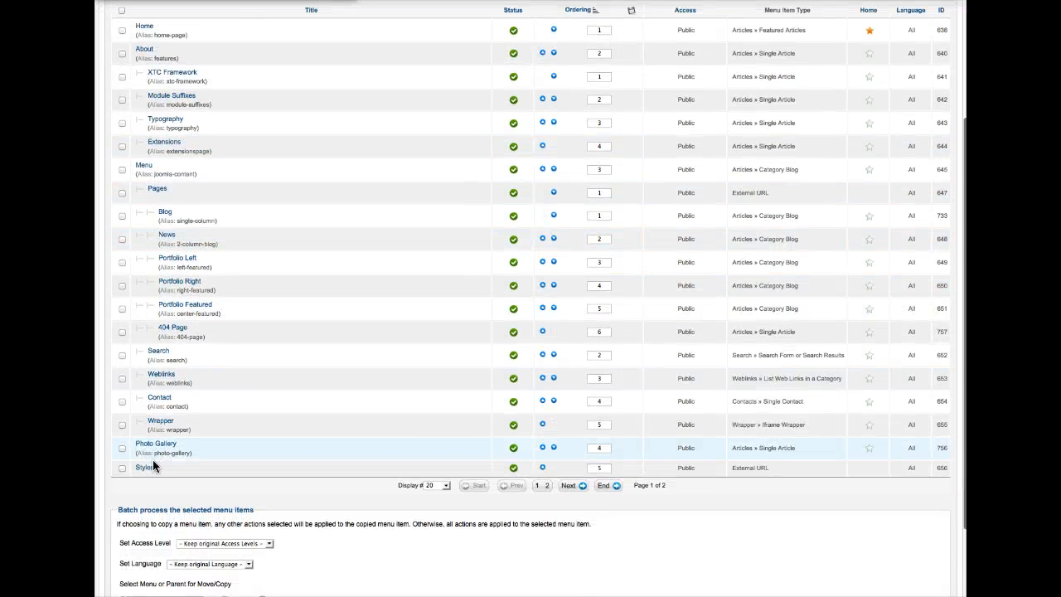
{"action": "left_click", "coordinate": [445, 486]}
{"action": "left_click", "coordinate": [429, 551]}
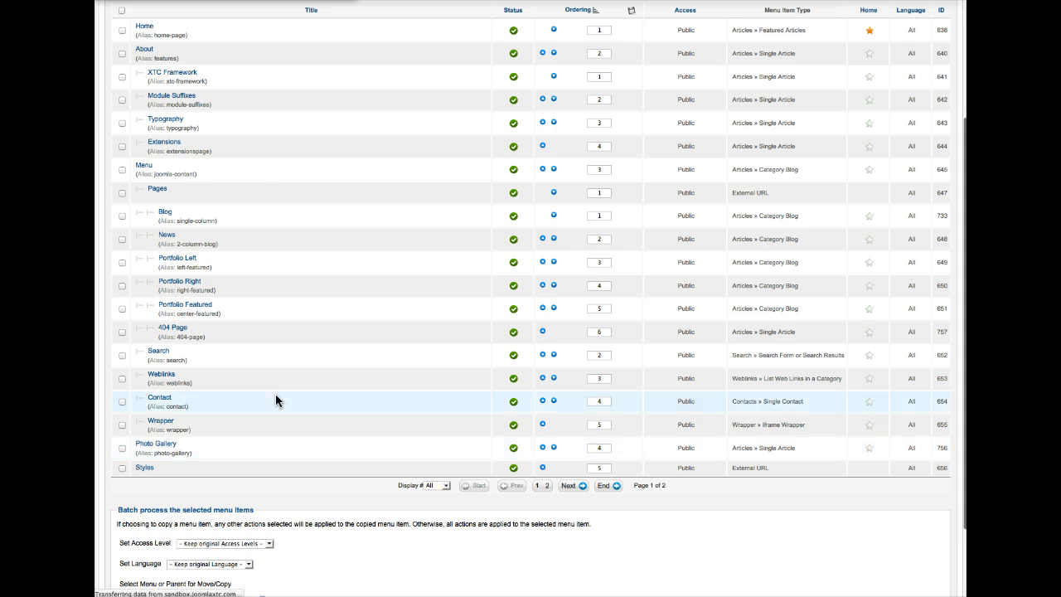
{"action": "scroll", "coordinate": [276, 397], "scroll_direction": "down", "scroll_amount": 3}
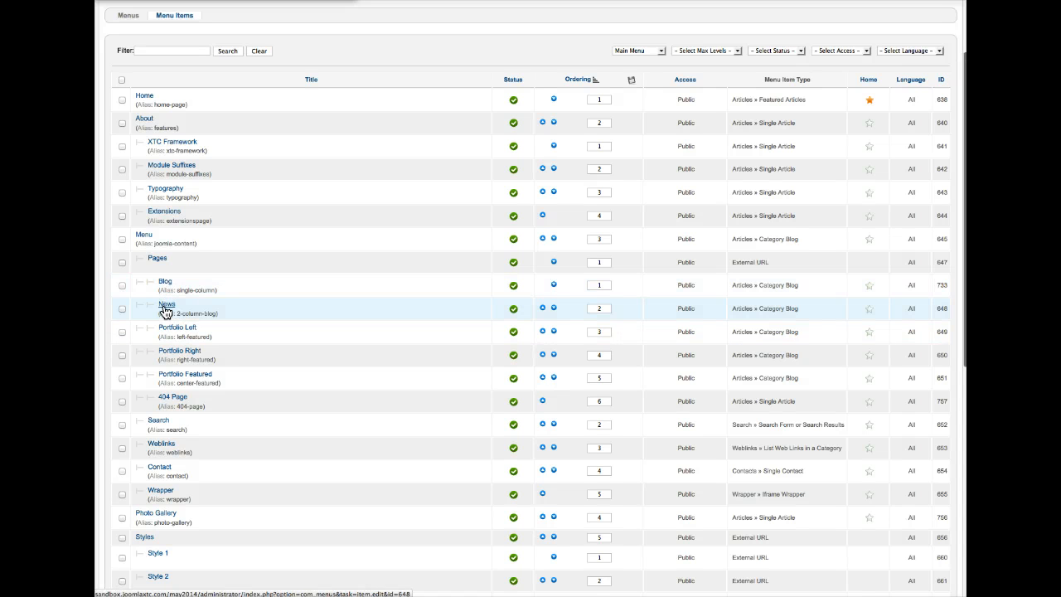
Open the Blog menu item and examine its chosen category, category options and blog layout options.
{"action": "left_click", "coordinate": [165, 285]}
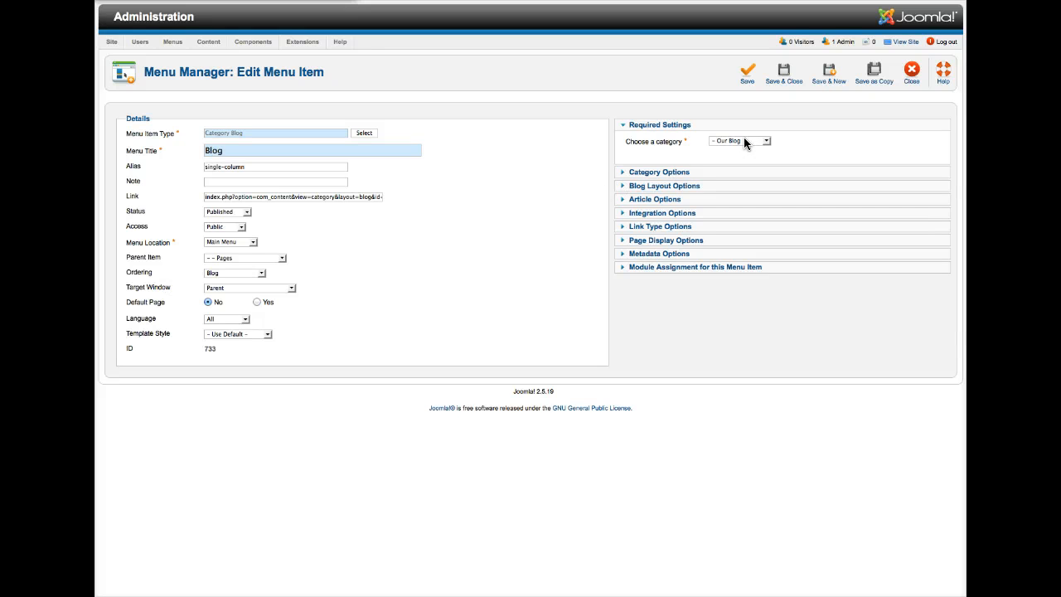
{"action": "left_click", "coordinate": [647, 172]}
{"action": "left_click", "coordinate": [662, 322]}
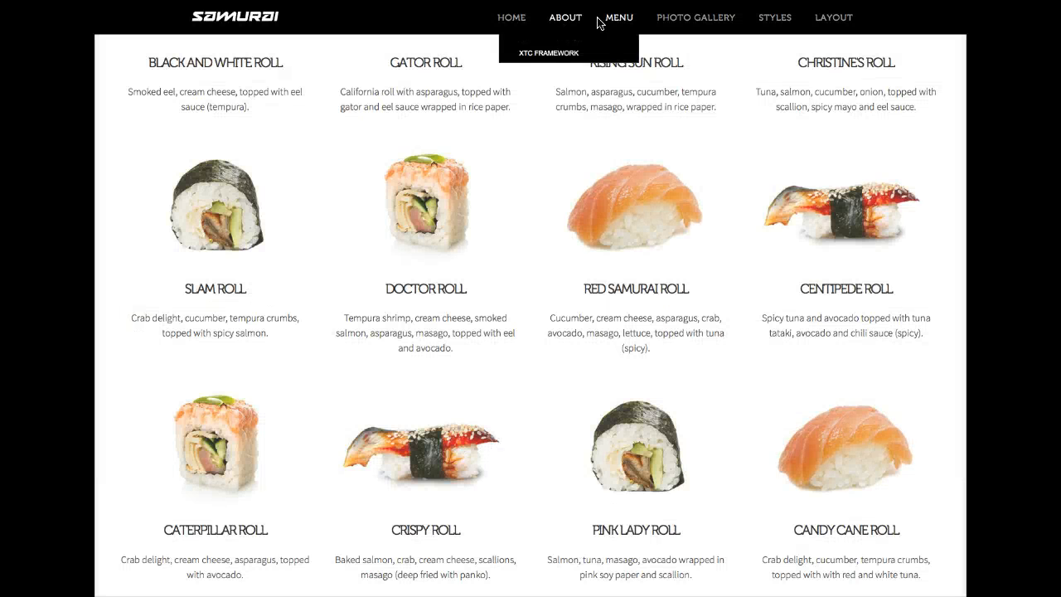
View the Blog page on the live site to check its article layout, and close the Blog menu item in the administration.
{"action": "mouse_move", "coordinate": [619, 17]}
{"action": "mouse_move", "coordinate": [585, 53]}
{"action": "left_click", "coordinate": [703, 56]}
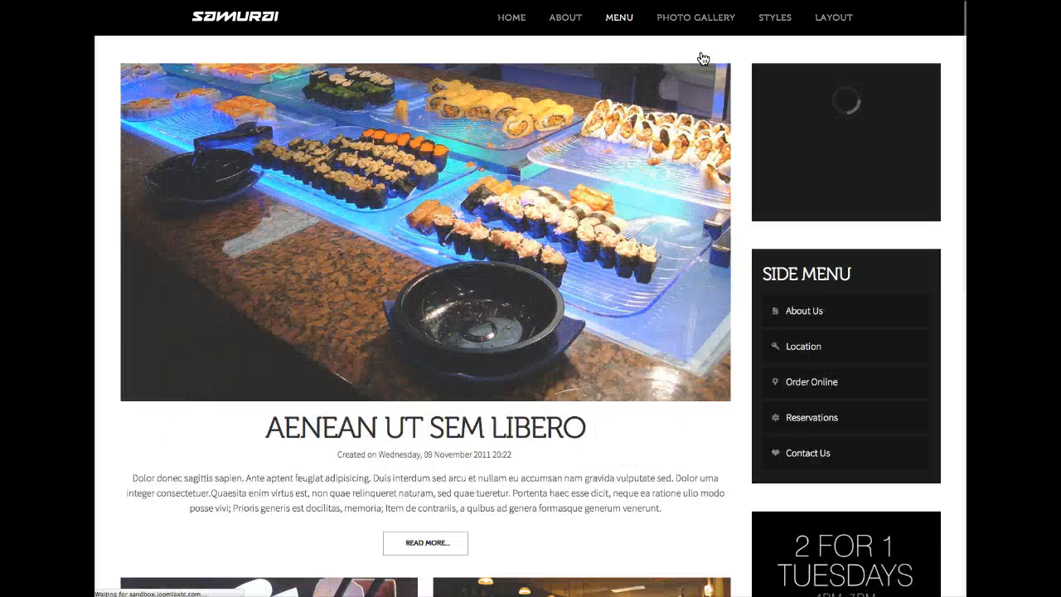
{"action": "scroll", "coordinate": [503, 300], "scroll_direction": "down", "scroll_amount": 6}
{"action": "scroll", "coordinate": [503, 303], "scroll_direction": "down", "scroll_amount": 1}
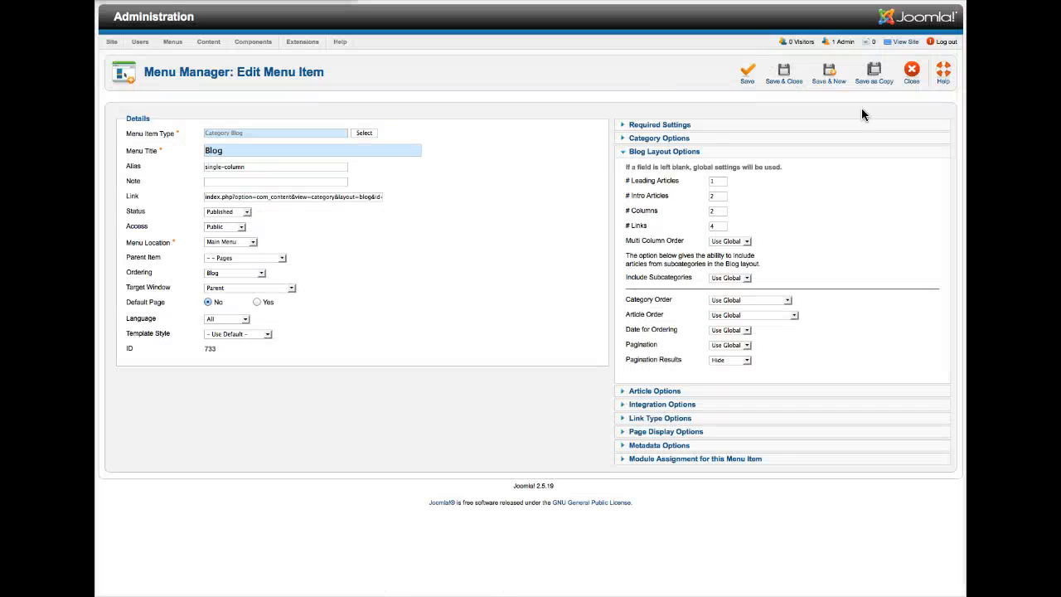
{"action": "left_click", "coordinate": [912, 76]}
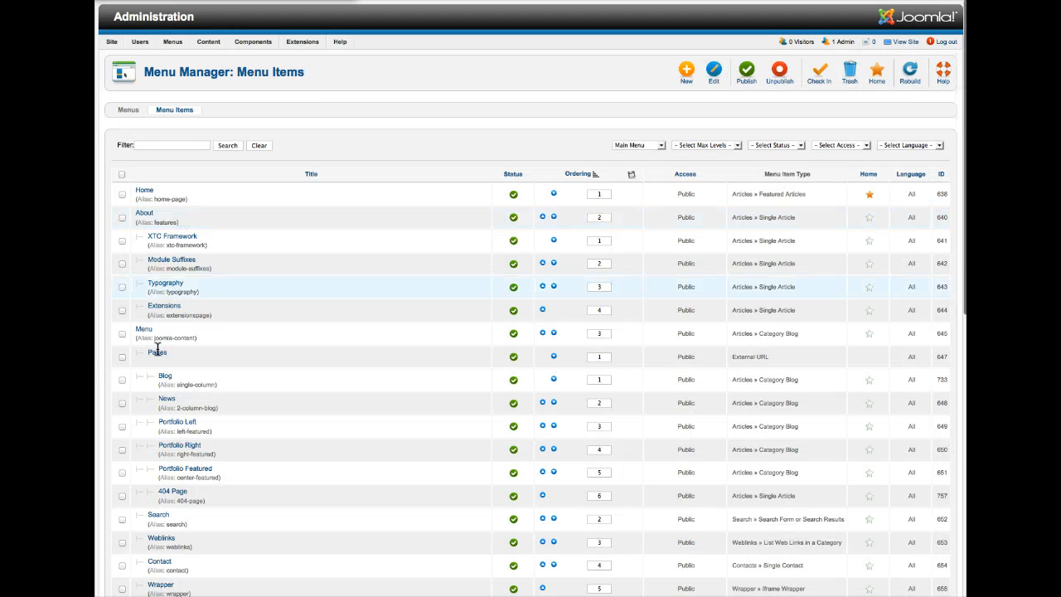
Examine the category and blog layout options of the News menu item and close it unchanged.
{"action": "left_click", "coordinate": [167, 400]}
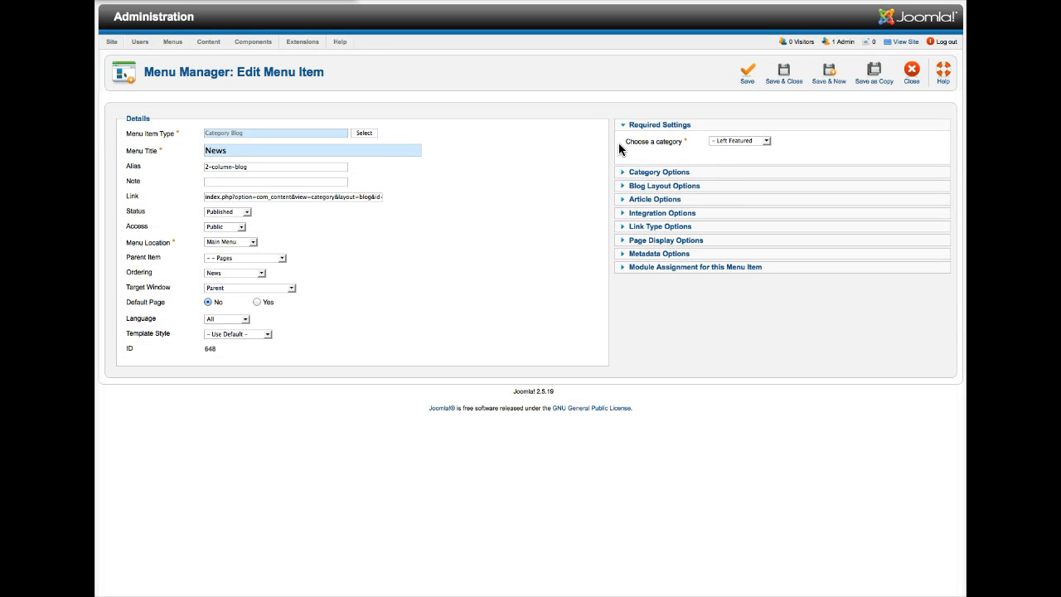
{"action": "left_click", "coordinate": [656, 187]}
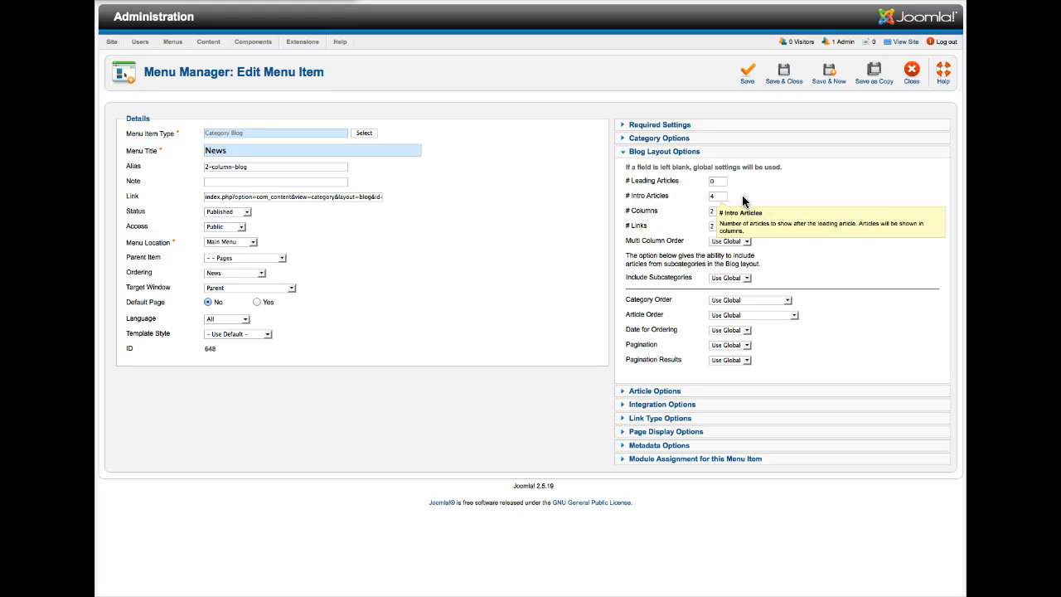
{"action": "left_click", "coordinate": [909, 81]}
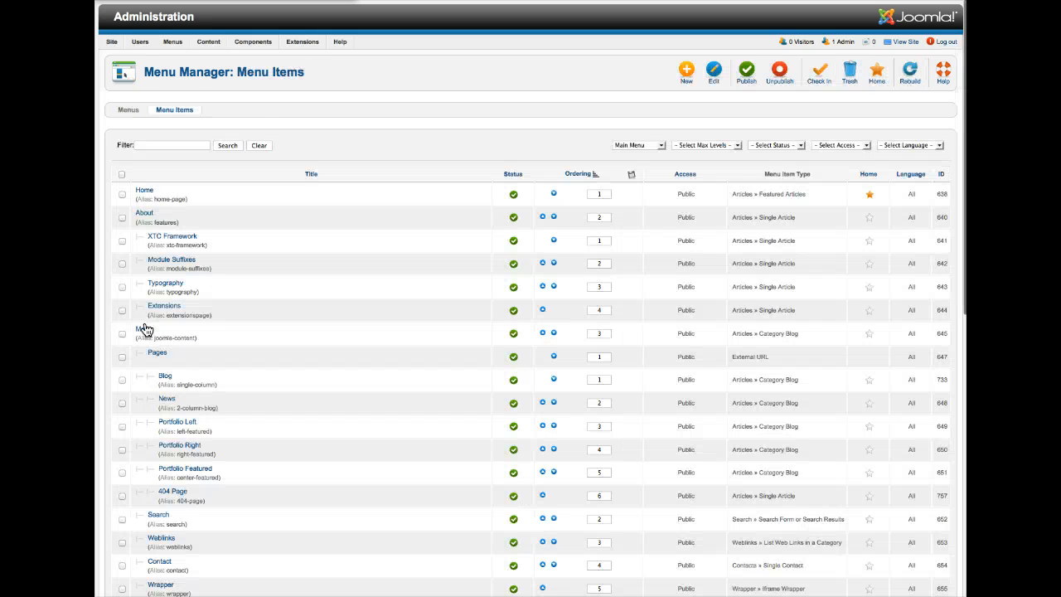
Examine the Portfolio Left menu item's blog layout and page display options alongside its page on the live site.
{"action": "left_click", "coordinate": [184, 424]}
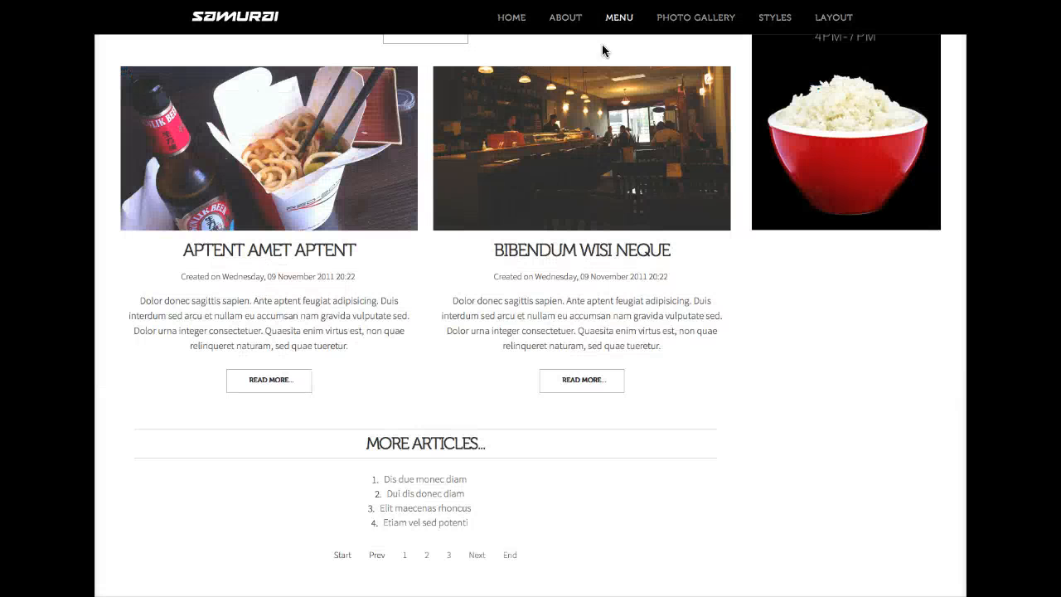
{"action": "mouse_move", "coordinate": [616, 23]}
{"action": "mouse_move", "coordinate": [583, 50]}
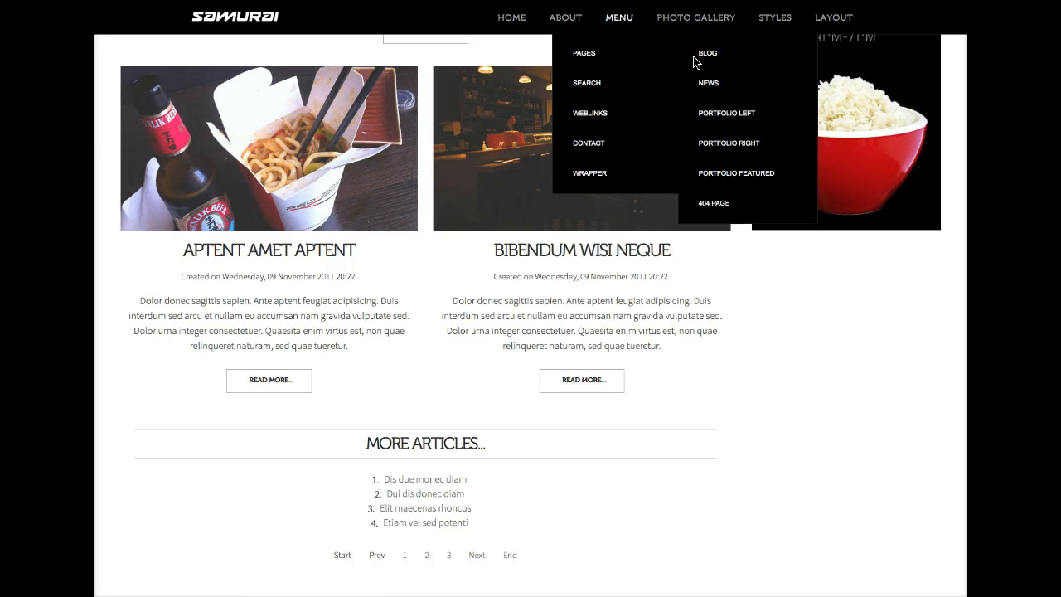
{"action": "left_click", "coordinate": [734, 122]}
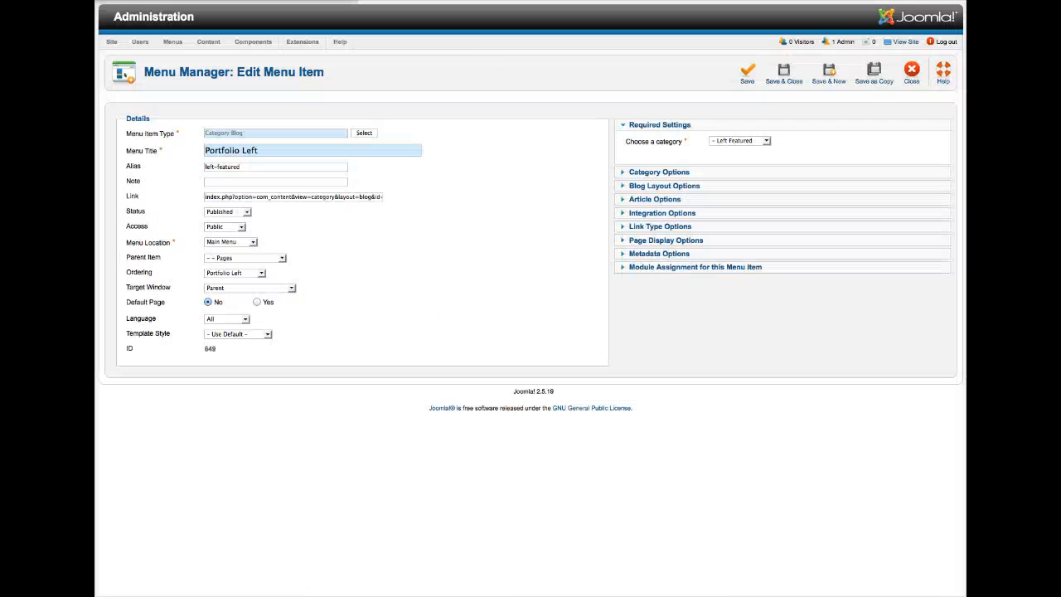
{"action": "left_click", "coordinate": [666, 190]}
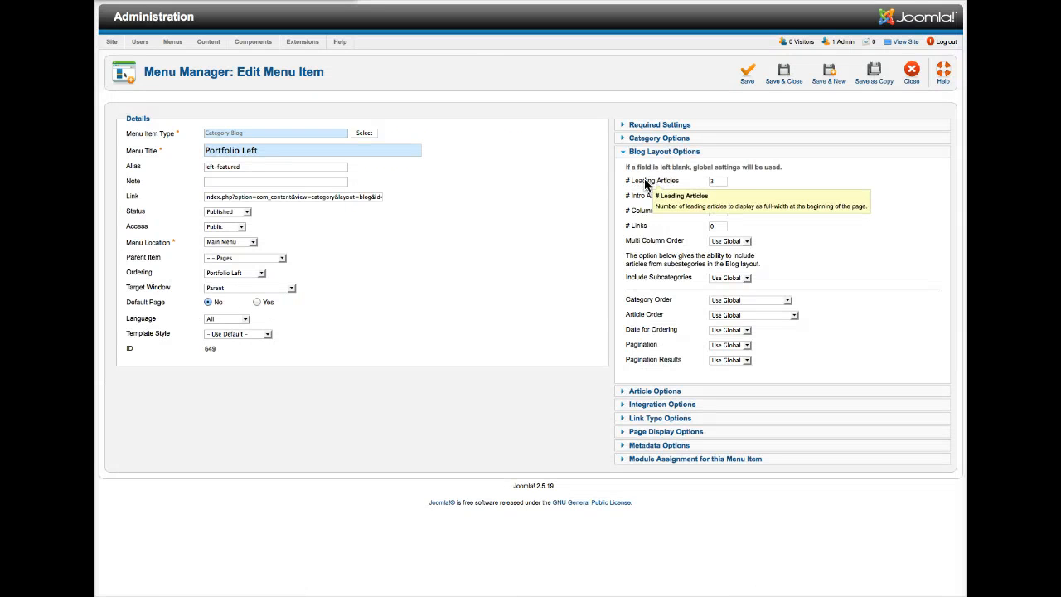
{"action": "left_click", "coordinate": [655, 432]}
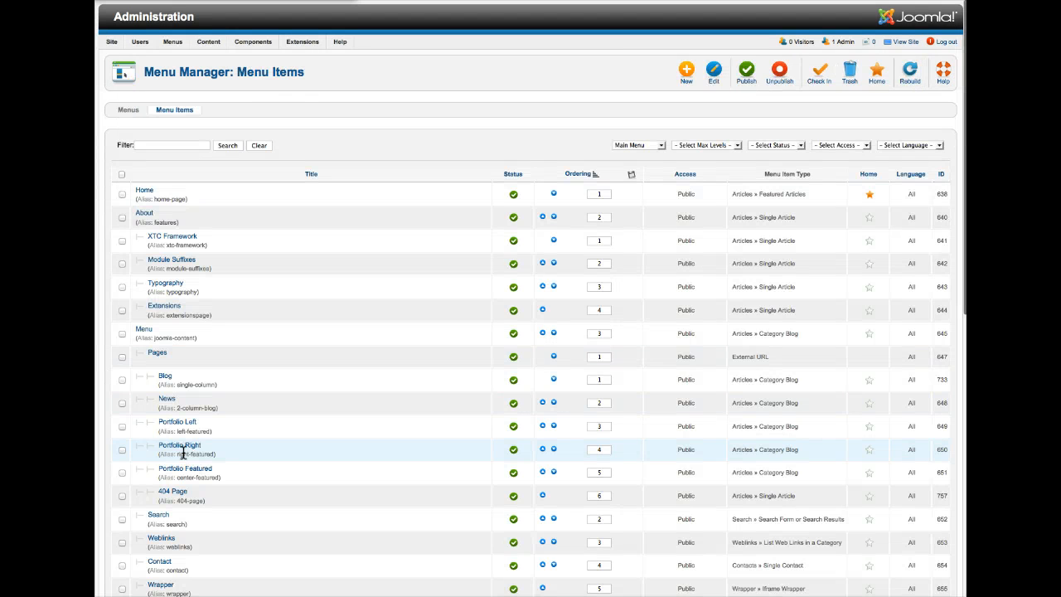
Check the page class in the Portfolio Right menu item's page display options and close the item unchanged.
{"action": "left_click", "coordinate": [184, 452]}
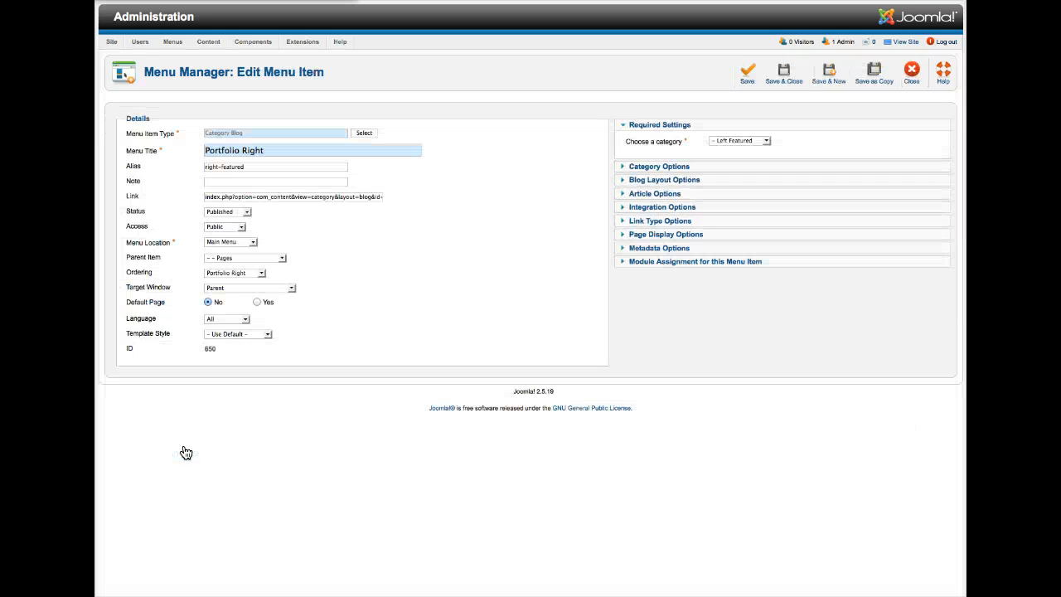
{"action": "left_click", "coordinate": [663, 242]}
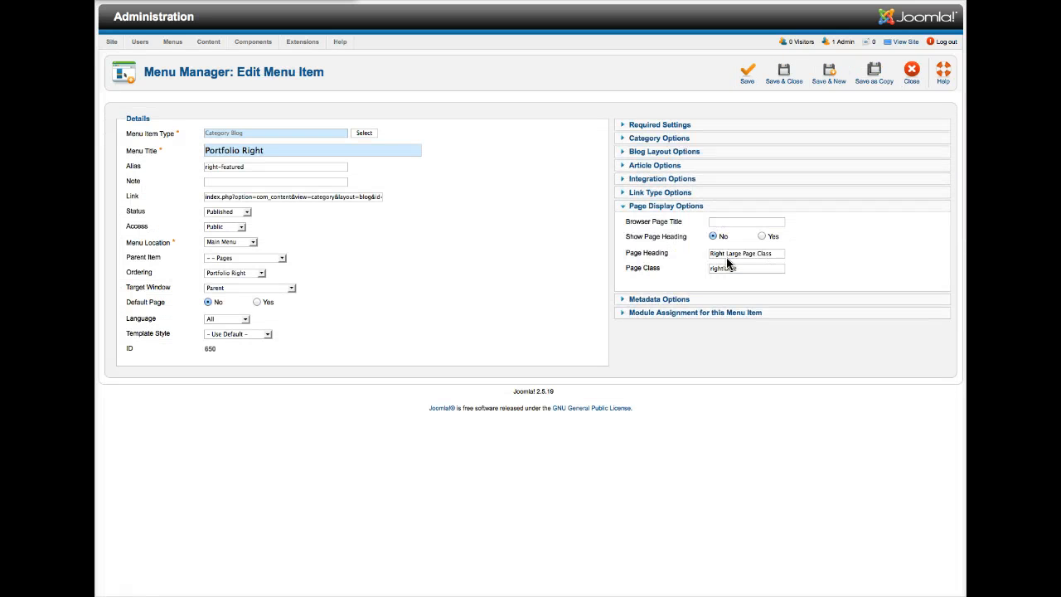
{"action": "left_click", "coordinate": [910, 85]}
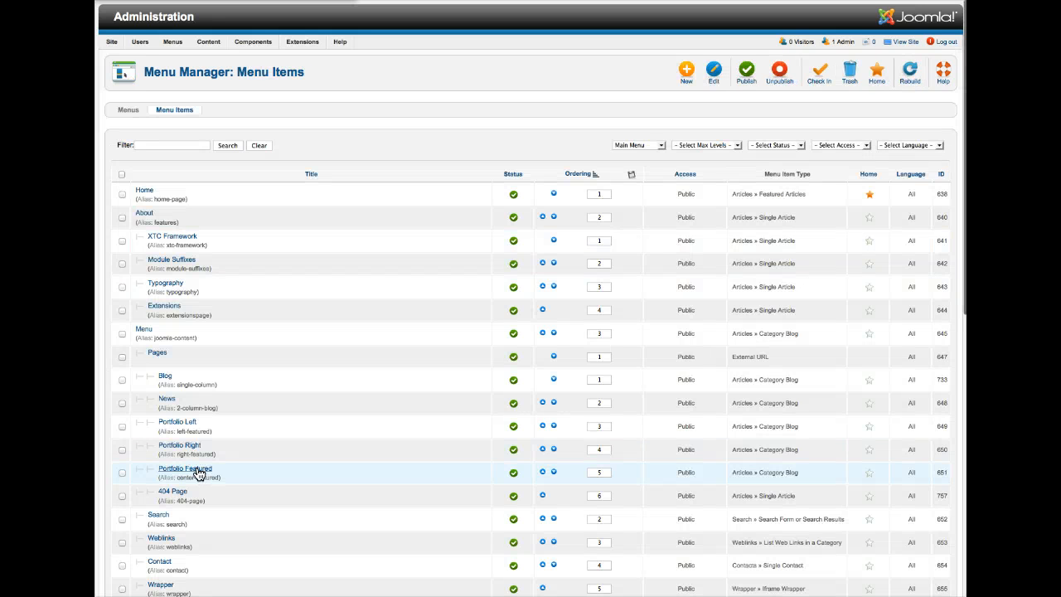
Check the page display options of the Portfolio Featured menu item and close it unchanged.
{"action": "left_click", "coordinate": [199, 473]}
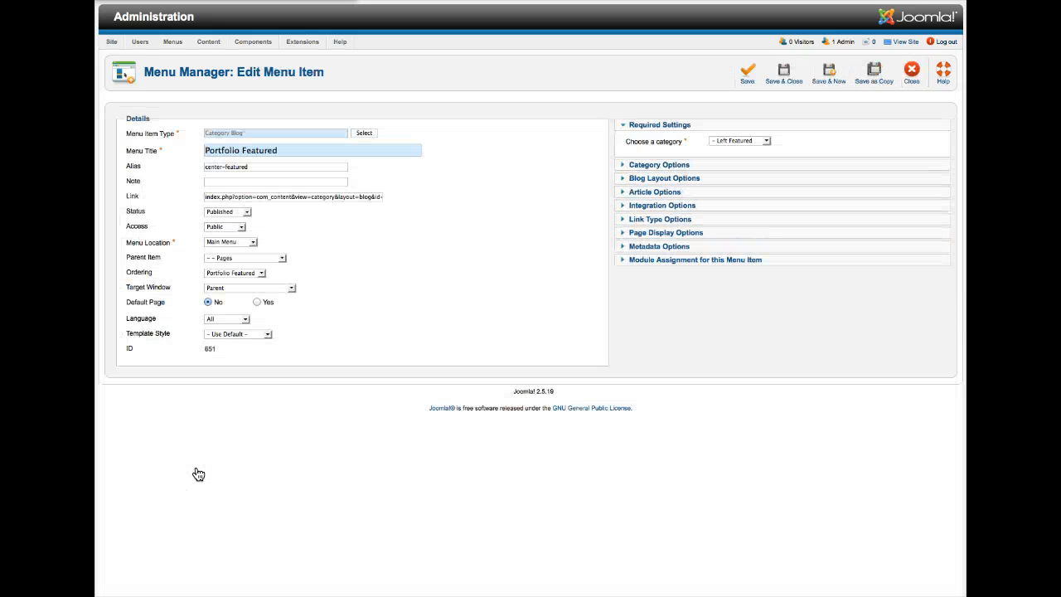
{"action": "left_click", "coordinate": [659, 233]}
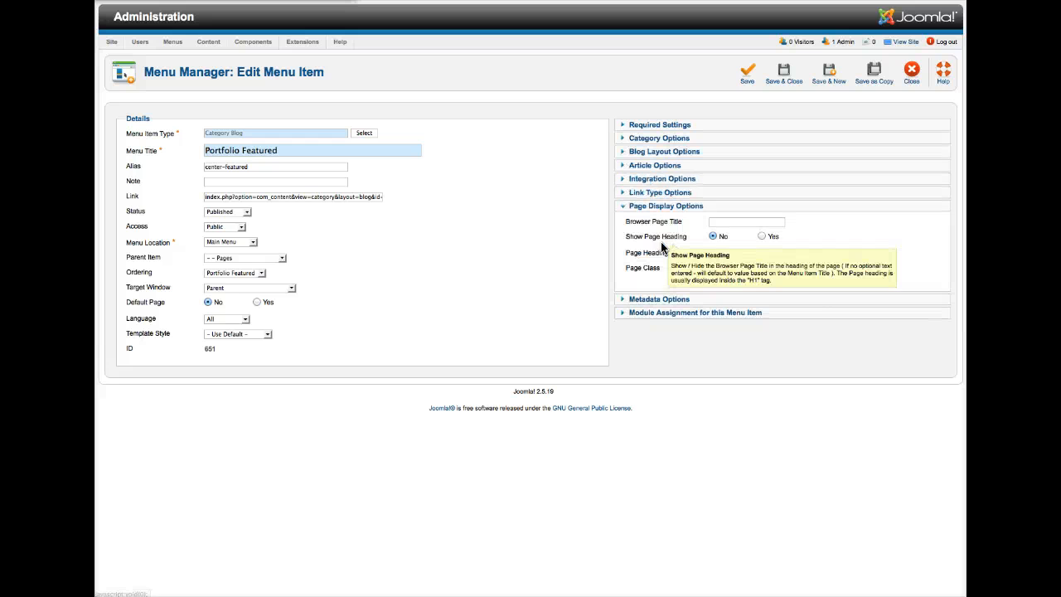
{"action": "left_click", "coordinate": [912, 73]}
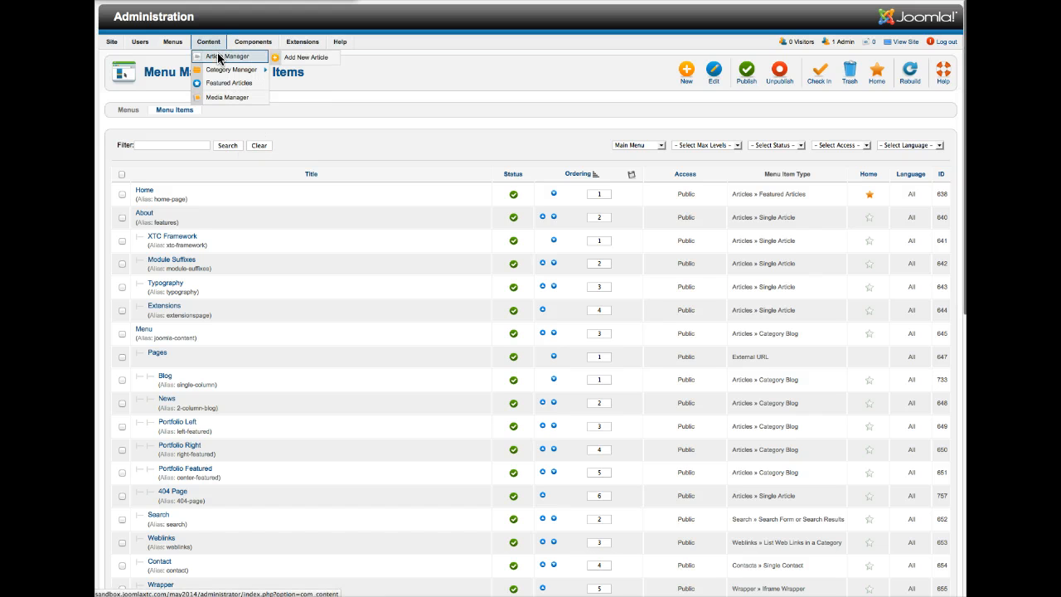
Open the Article Manager and filter the articles by the Fresh Sushi Menu category.
{"action": "left_click", "coordinate": [219, 58]}
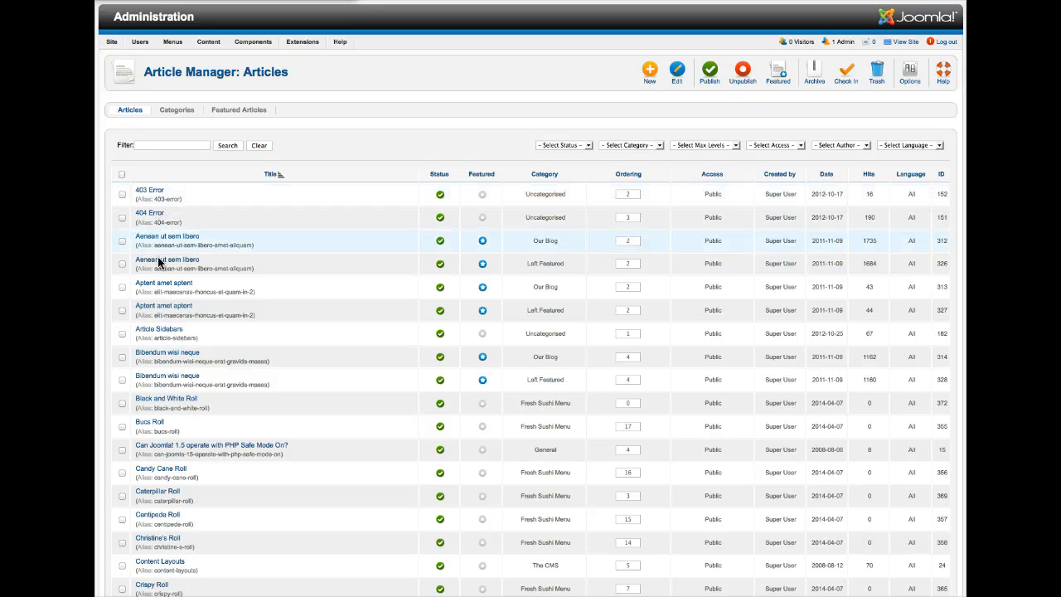
{"action": "scroll", "coordinate": [187, 277], "scroll_direction": "down", "scroll_amount": 1}
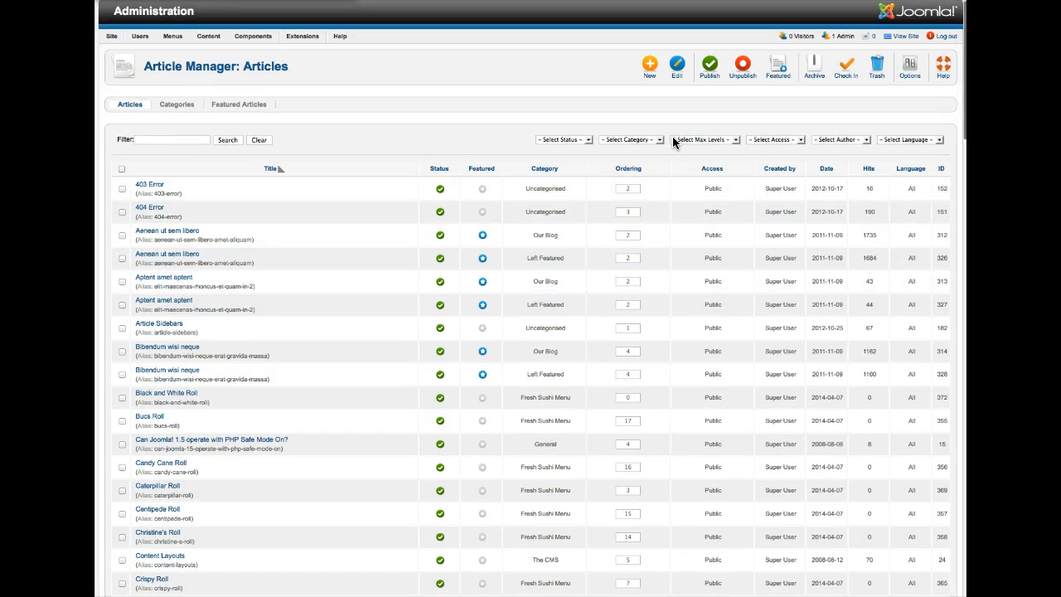
{"action": "left_click", "coordinate": [635, 139]}
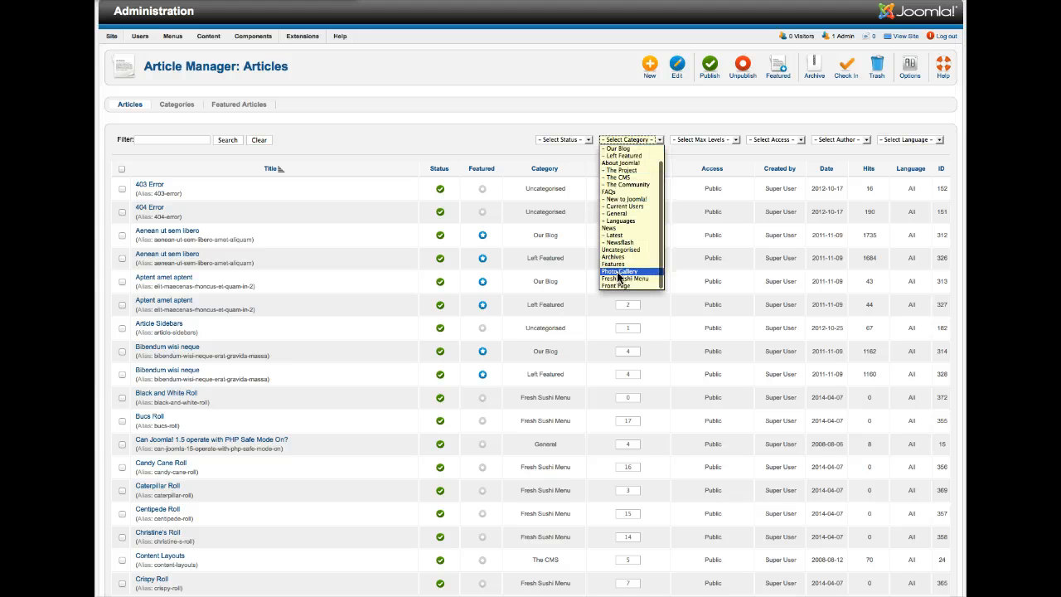
{"action": "scroll", "coordinate": [622, 278], "scroll_direction": "down", "scroll_amount": 1}
{"action": "left_click", "coordinate": [620, 278]}
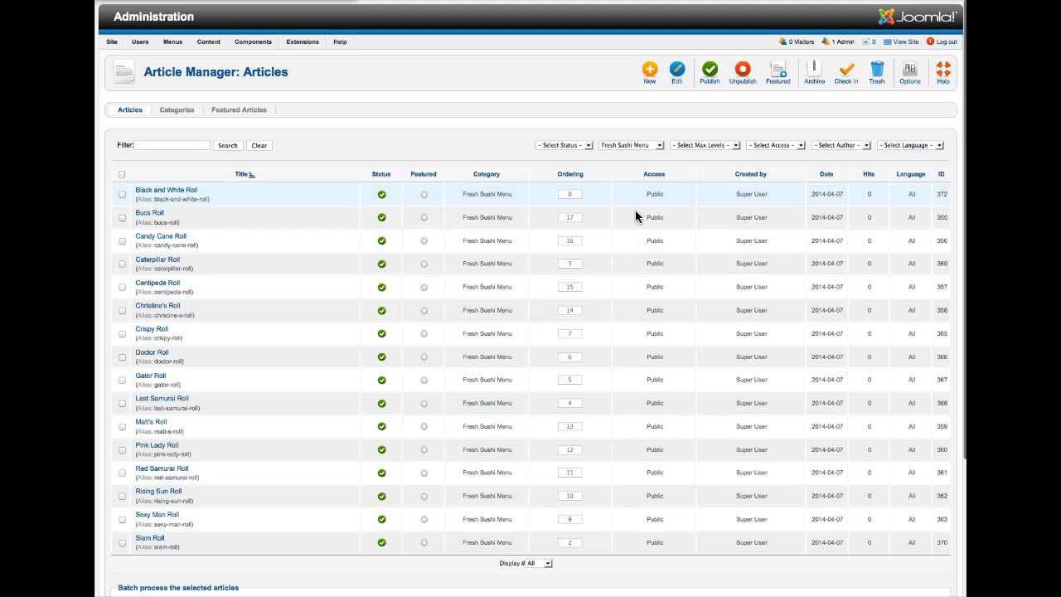
Examine the Black and White Roll article's text and its images and links settings, and close the article.
{"action": "left_click", "coordinate": [162, 198]}
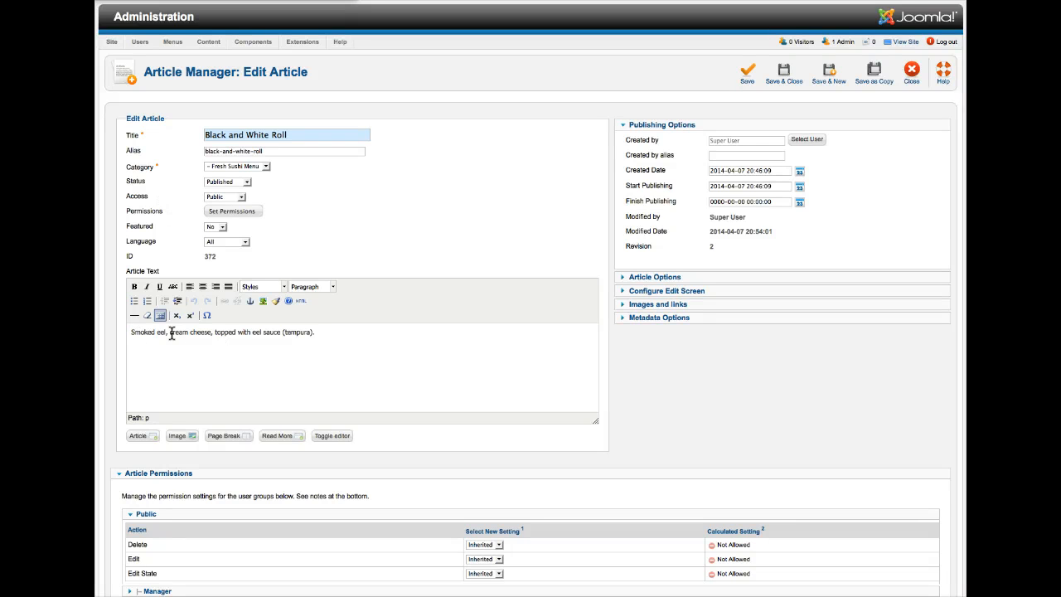
{"action": "left_click", "coordinate": [649, 304]}
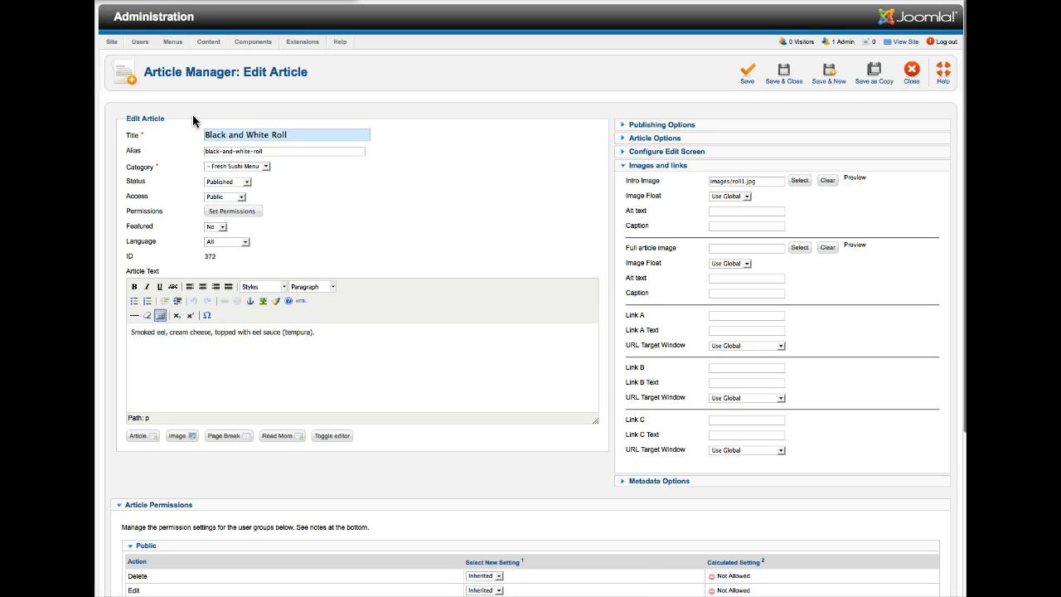
{"action": "left_click", "coordinate": [911, 77]}
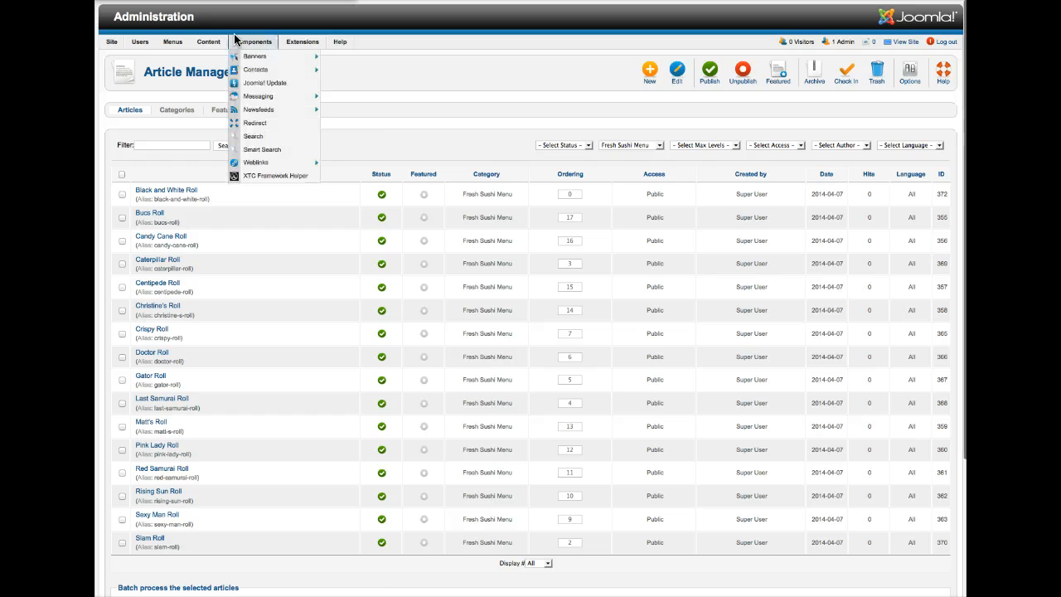
Open the Module Manager, examine the video URL setting of the JoomlaXTC YouTube Background module in an enlarged field, and close the module.
{"action": "mouse_move", "coordinate": [286, 43]}
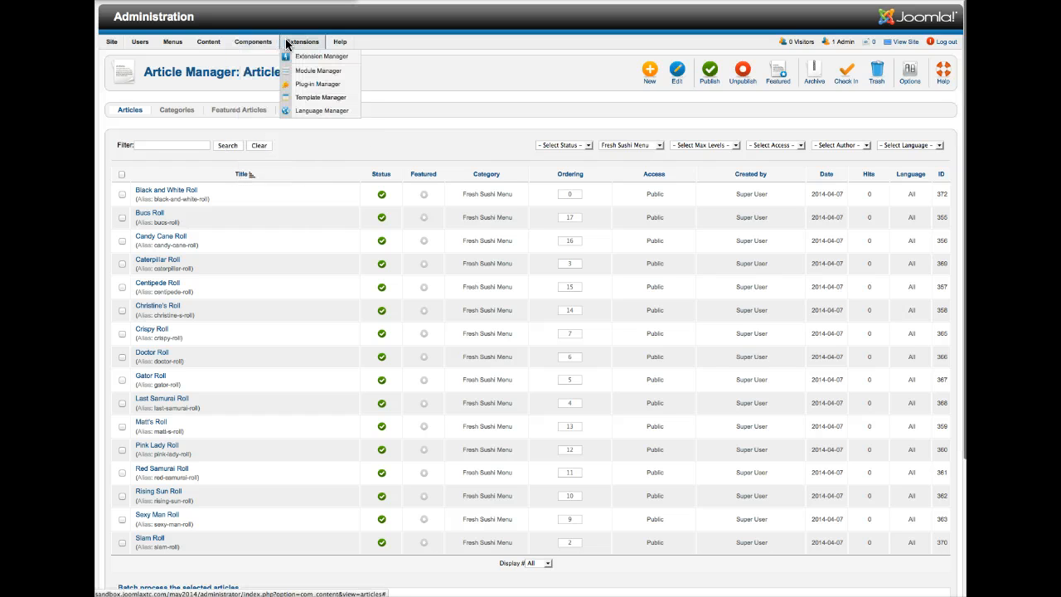
{"action": "left_click", "coordinate": [313, 71]}
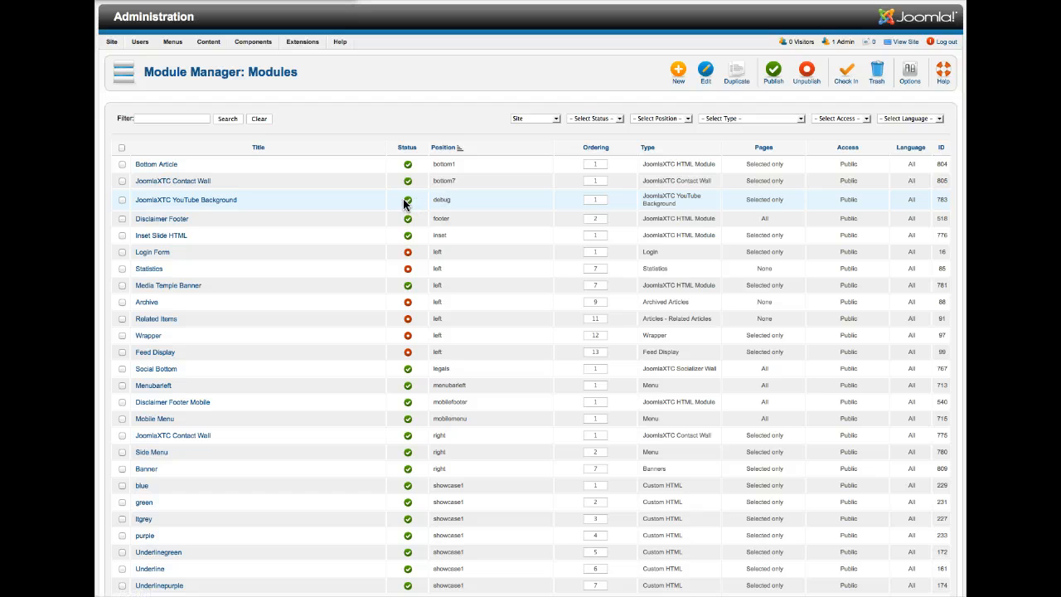
{"action": "left_click", "coordinate": [209, 205]}
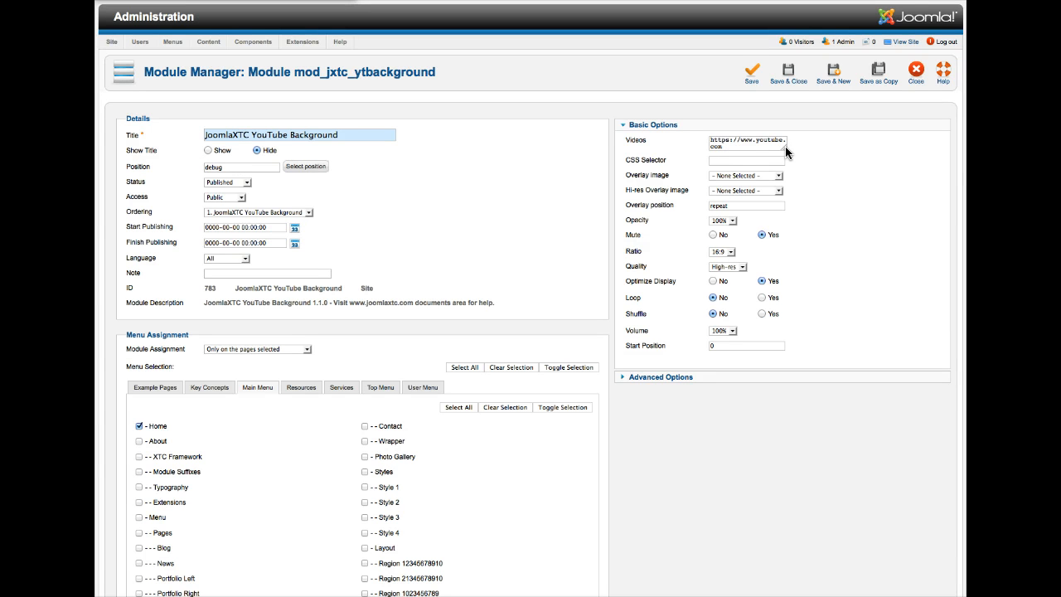
{"action": "left_click_drag", "start_coordinate": [784, 148], "coordinate": [842, 183]}
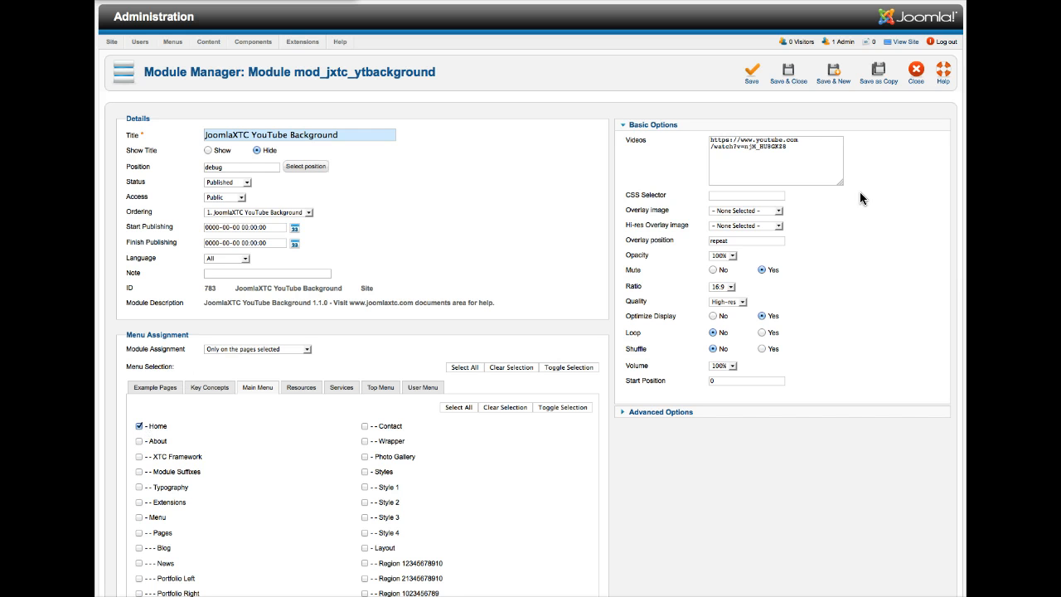
{"action": "left_click", "coordinate": [917, 83]}
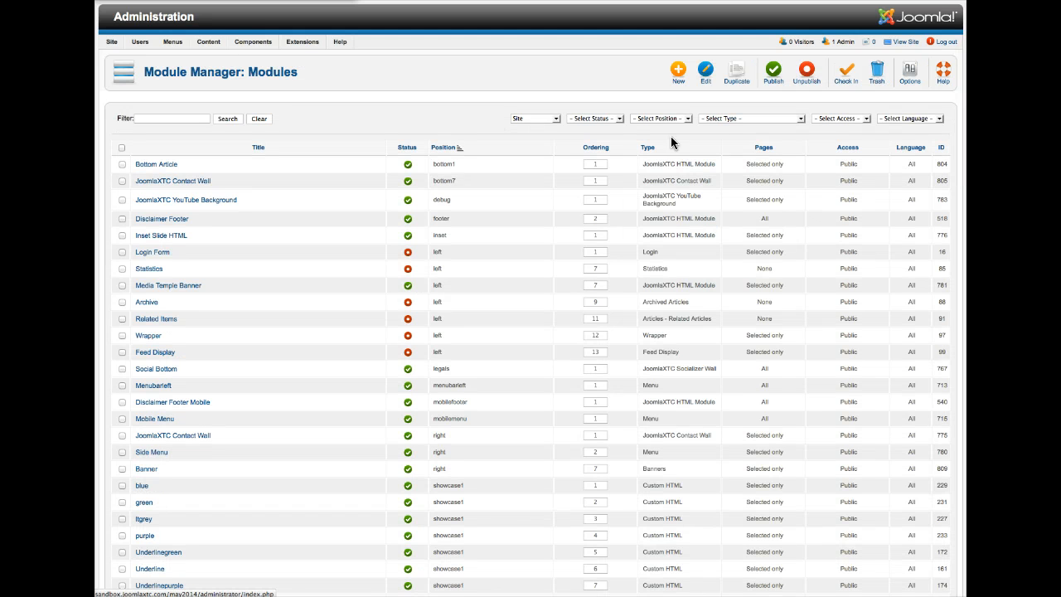
Filter the module list by the user1 position.
{"action": "left_click", "coordinate": [716, 119]}
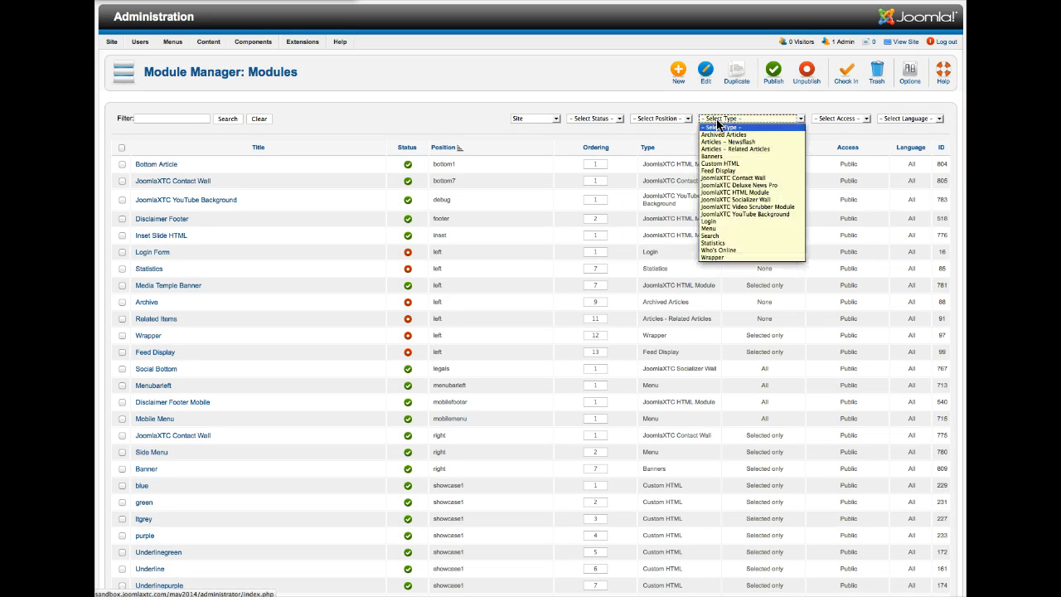
{"action": "left_click", "coordinate": [672, 118]}
{"action": "left_click", "coordinate": [673, 118]}
{"action": "scroll", "coordinate": [660, 220], "scroll_direction": "down", "scroll_amount": 3}
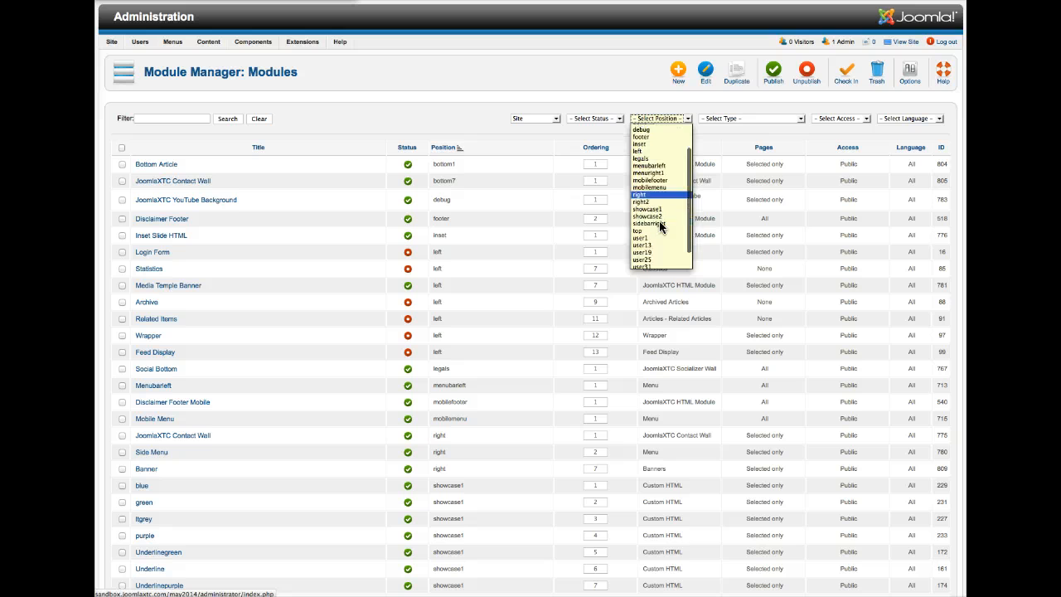
{"action": "left_click", "coordinate": [659, 222]}
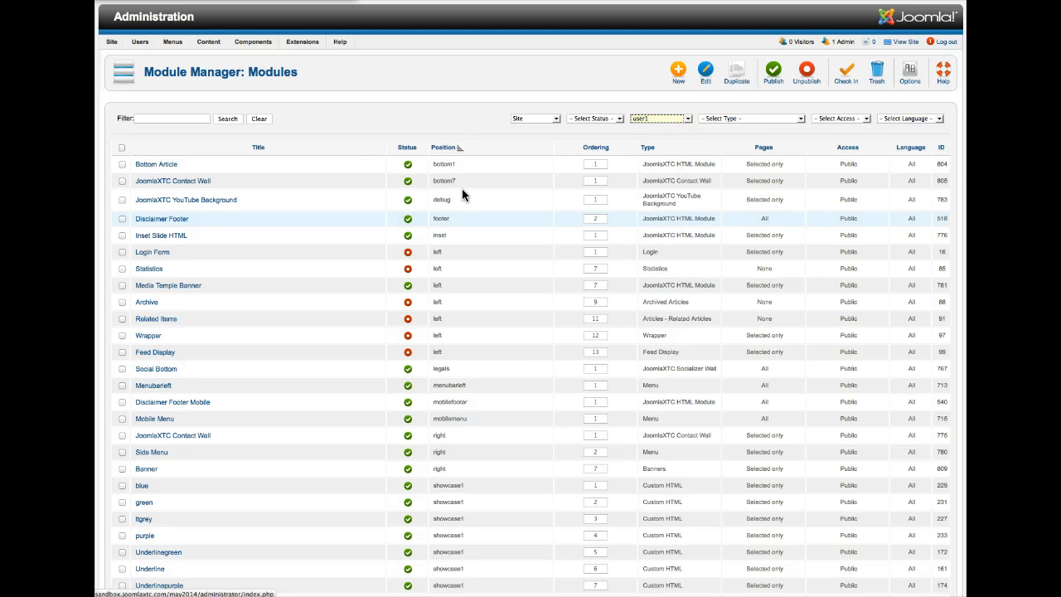
Filter the module list by the inset position and open the Inset Slide HTML module.
{"action": "left_click", "coordinate": [655, 120]}
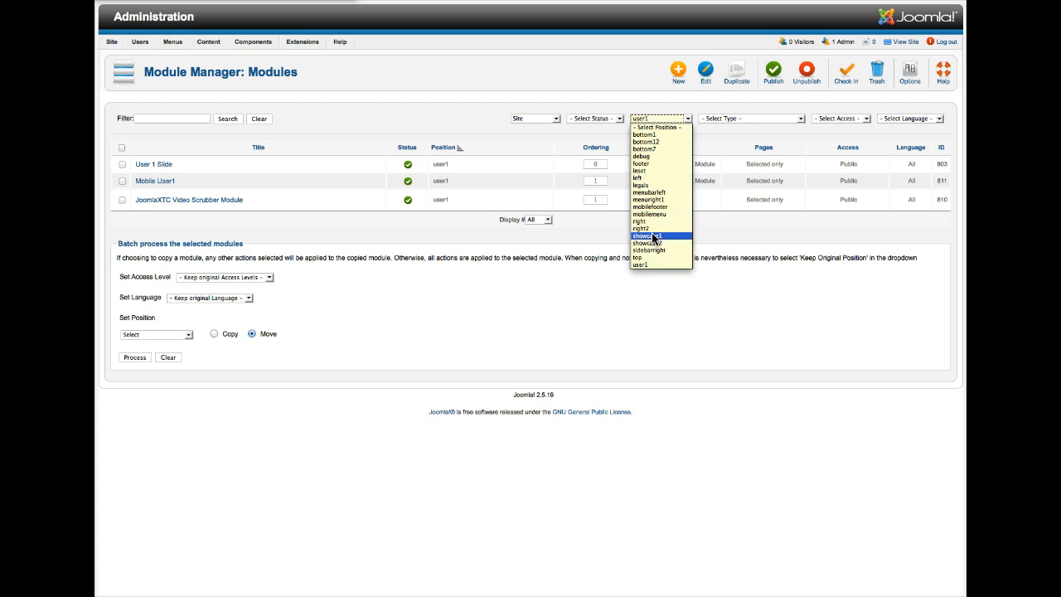
{"action": "left_click", "coordinate": [650, 170]}
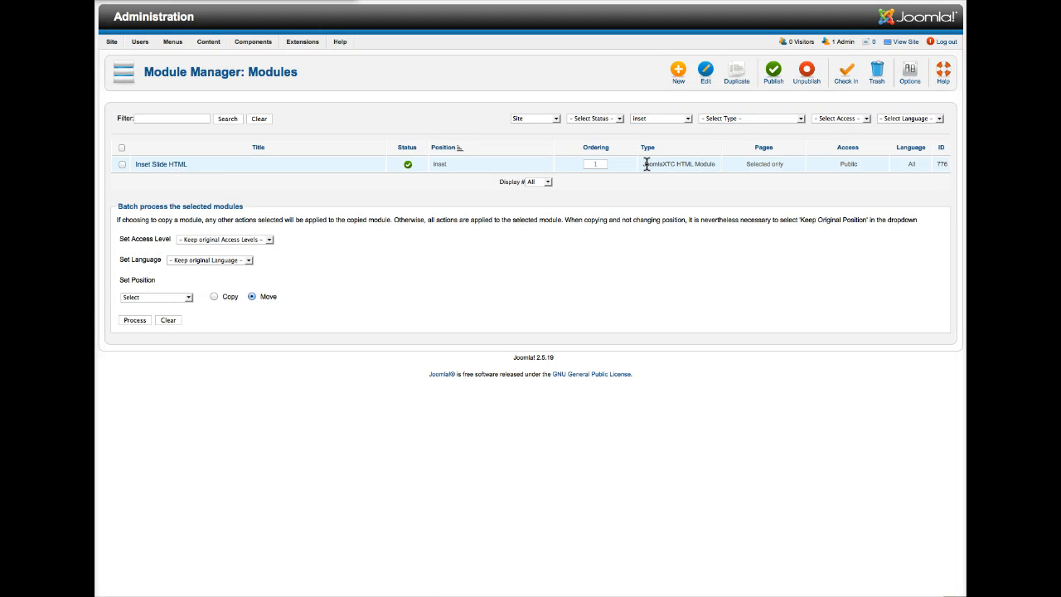
{"action": "left_click", "coordinate": [164, 166]}
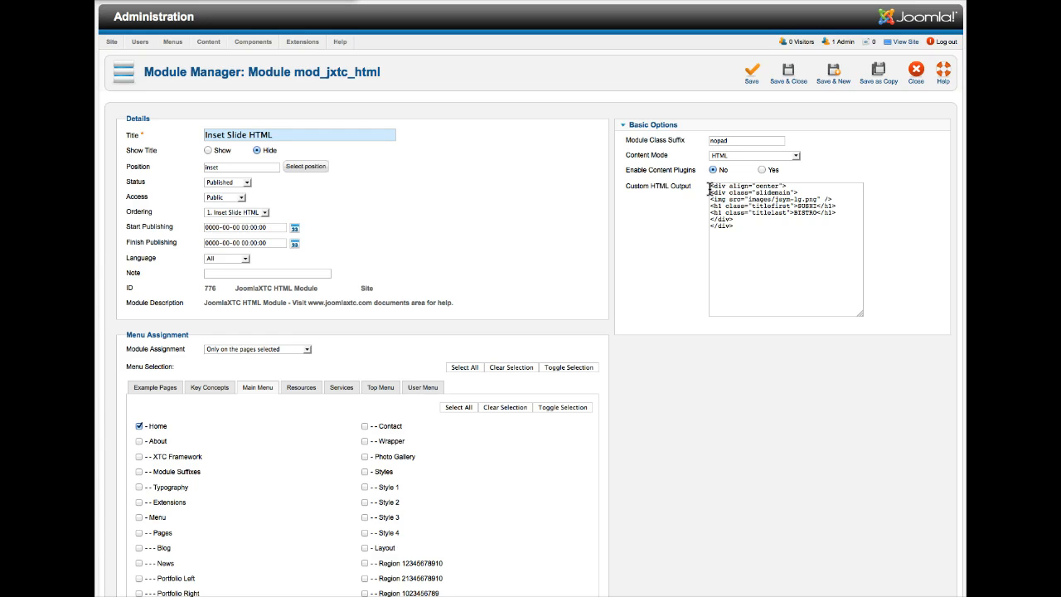
Examine the div, image and heading lines in the Inset Slide HTML module's custom HTML output, and save and close the module.
{"action": "left_click_drag", "start_coordinate": [708, 188], "coordinate": [791, 189]}
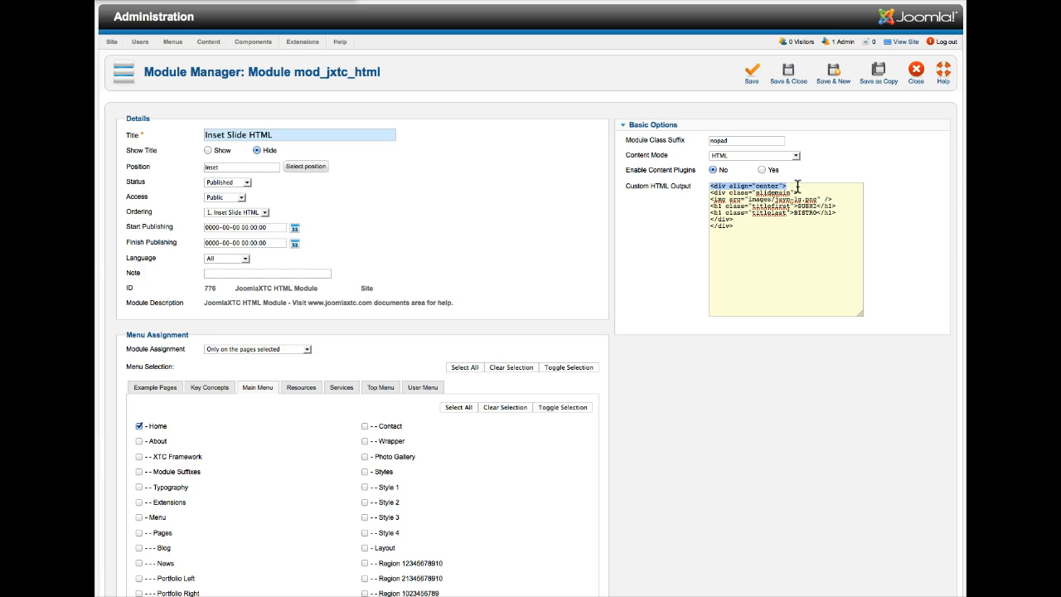
{"action": "mouse_move", "coordinate": [709, 193]}
{"action": "left_mouse_down"}
{"action": "mouse_move", "coordinate": [815, 192]}
{"action": "mouse_move", "coordinate": [711, 200]}
{"action": "left_mouse_up"}
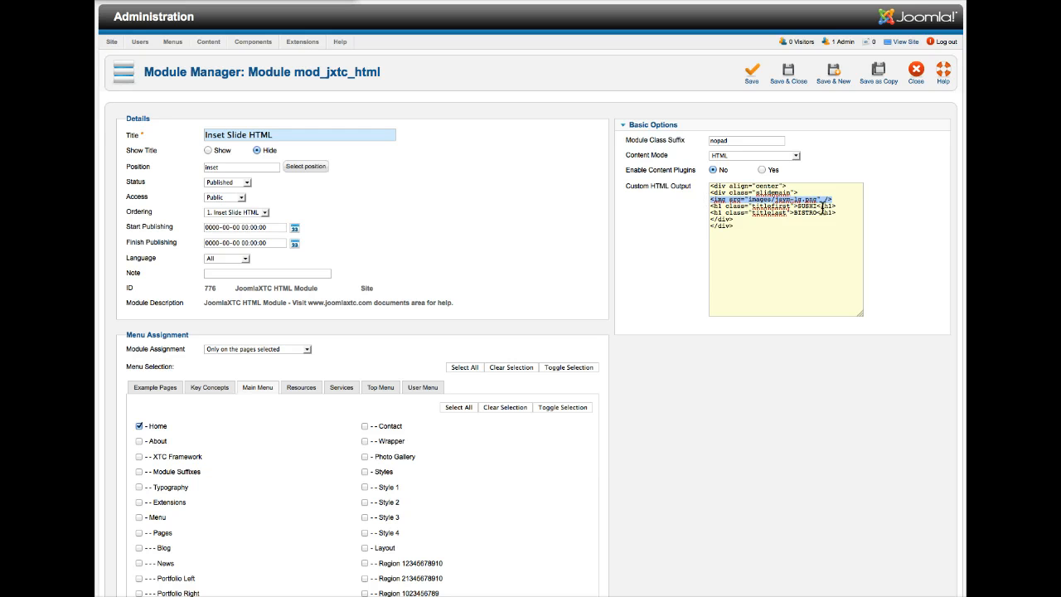
{"action": "left_click_drag", "start_coordinate": [834, 205], "coordinate": [721, 205]}
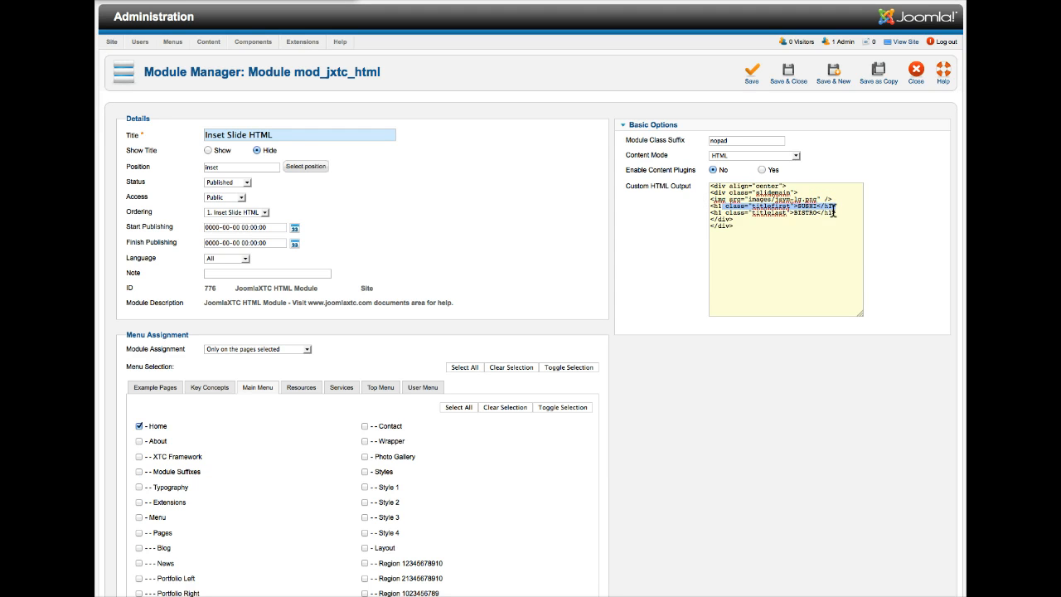
{"action": "left_click_drag", "start_coordinate": [833, 212], "coordinate": [711, 225]}
{"action": "left_click", "coordinate": [770, 200]}
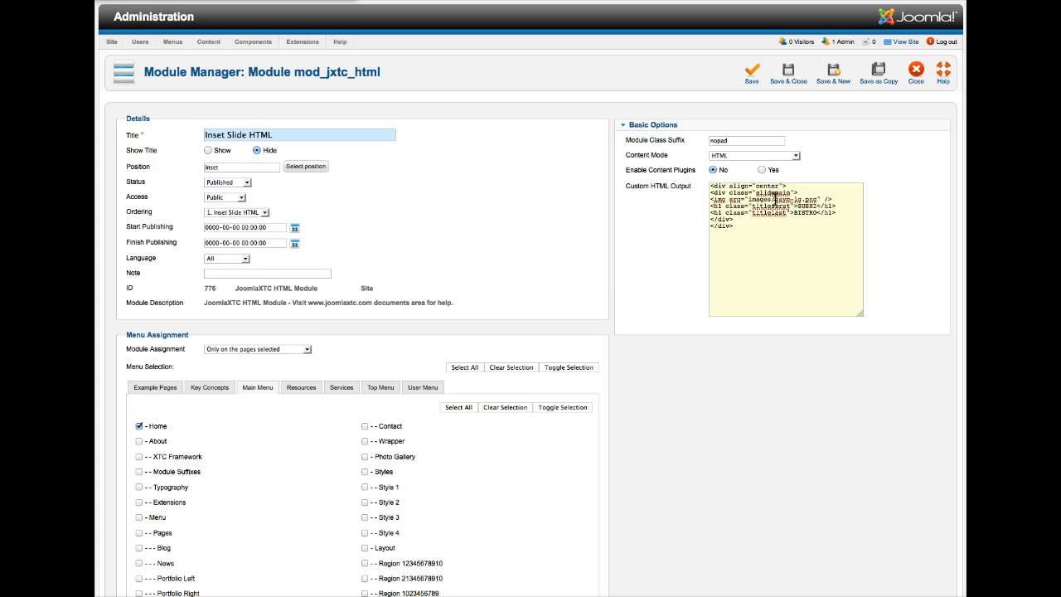
{"action": "left_click_drag", "start_coordinate": [775, 198], "coordinate": [815, 199]}
{"action": "left_click", "coordinate": [798, 218]}
{"action": "left_click_drag", "start_coordinate": [800, 205], "coordinate": [811, 214]}
{"action": "left_click", "coordinate": [786, 81]}
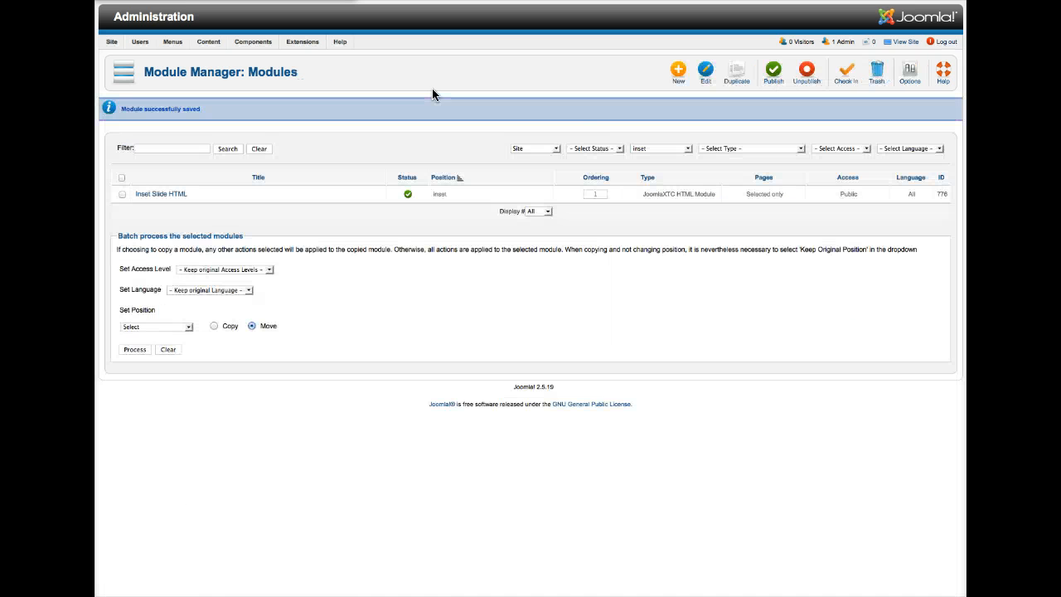
Filter the modules by the user1 position and examine the User 1 Slide module's data-scroll-reveal div alongside the live home page.
{"action": "left_click", "coordinate": [655, 148]}
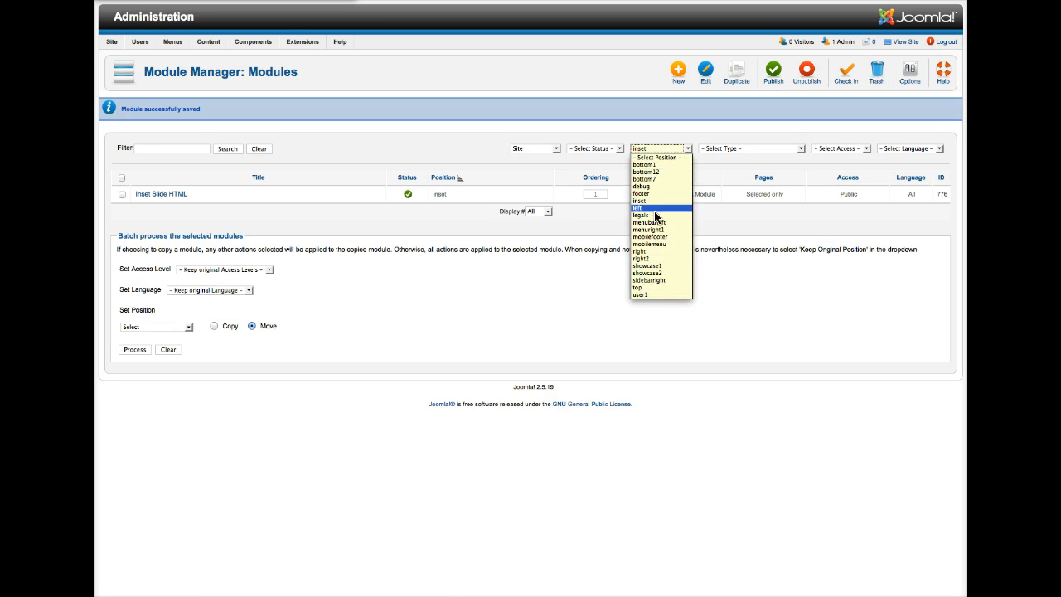
{"action": "left_click", "coordinate": [642, 268]}
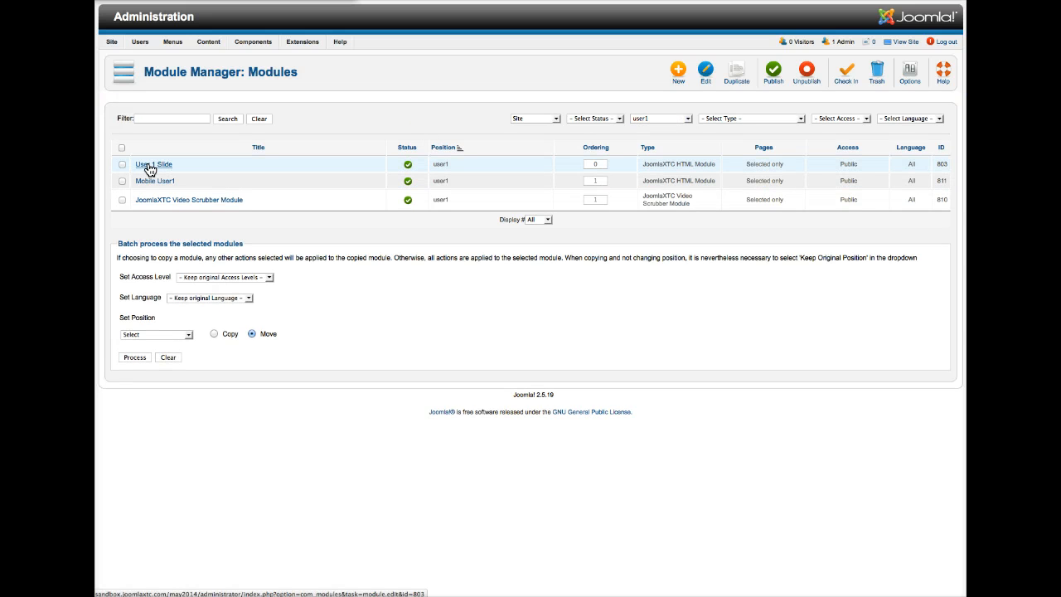
{"action": "left_click", "coordinate": [150, 170]}
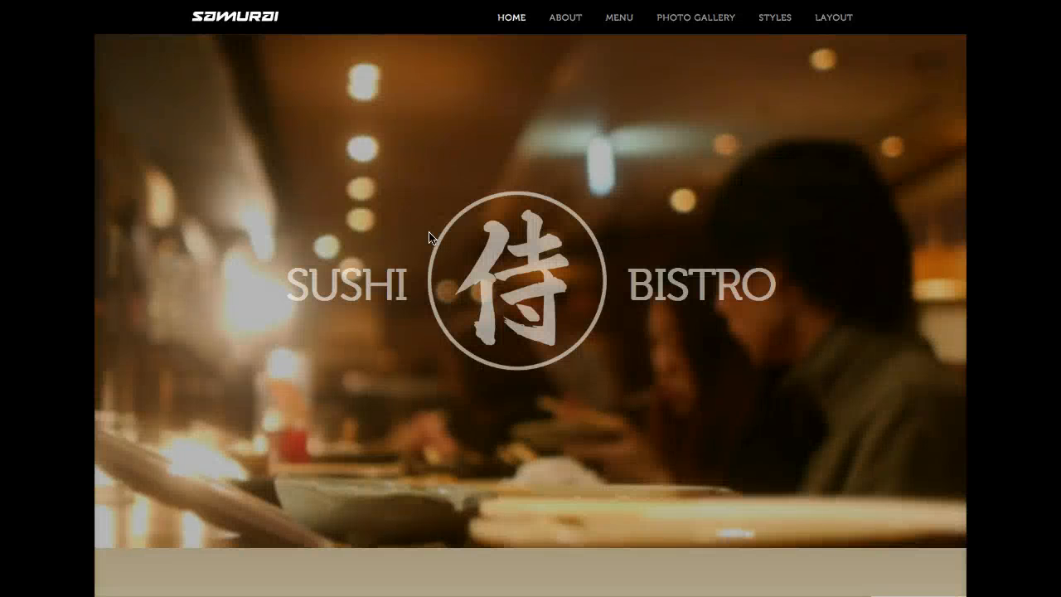
{"action": "scroll", "coordinate": [429, 237], "scroll_direction": "down", "scroll_amount": 4}
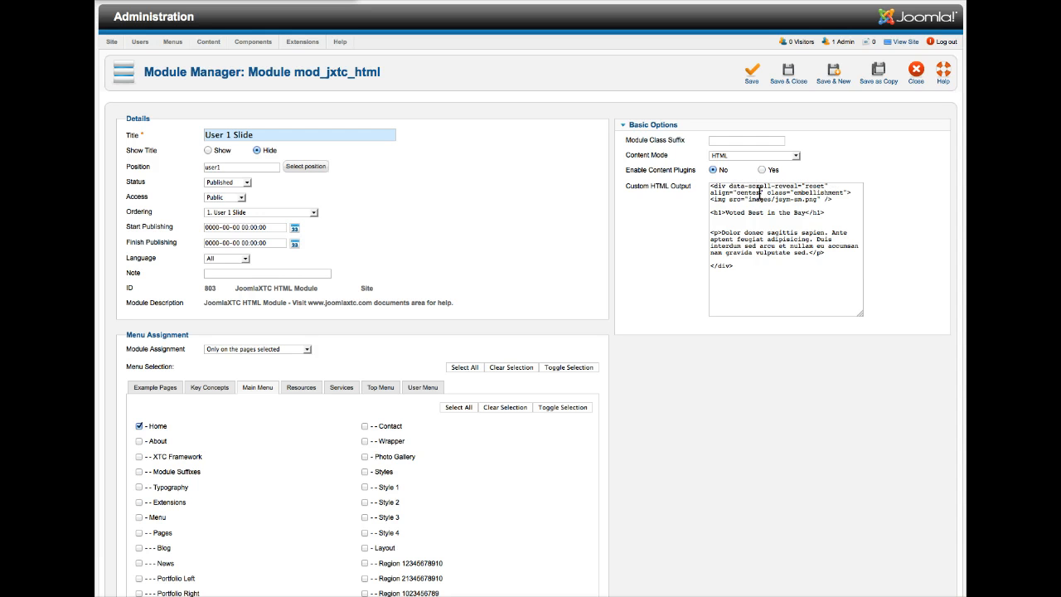
{"action": "left_click_drag", "start_coordinate": [854, 193], "coordinate": [702, 189]}
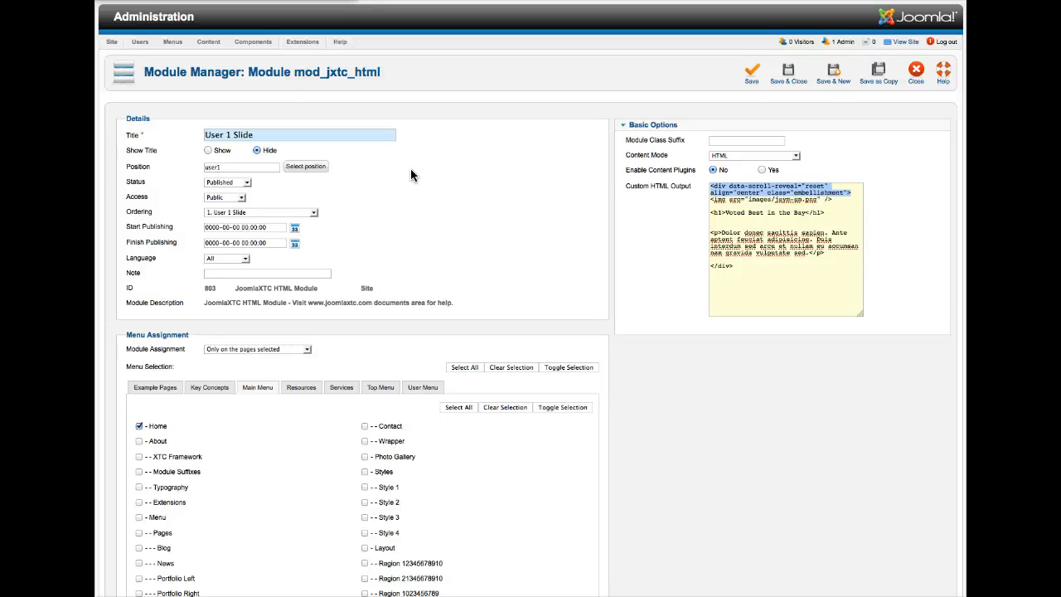
Switch to the scrollReveal.js site, open its GitHub repository and read the README's installation and basic usage sections.
{"action": "left_click", "coordinate": [153, 1]}
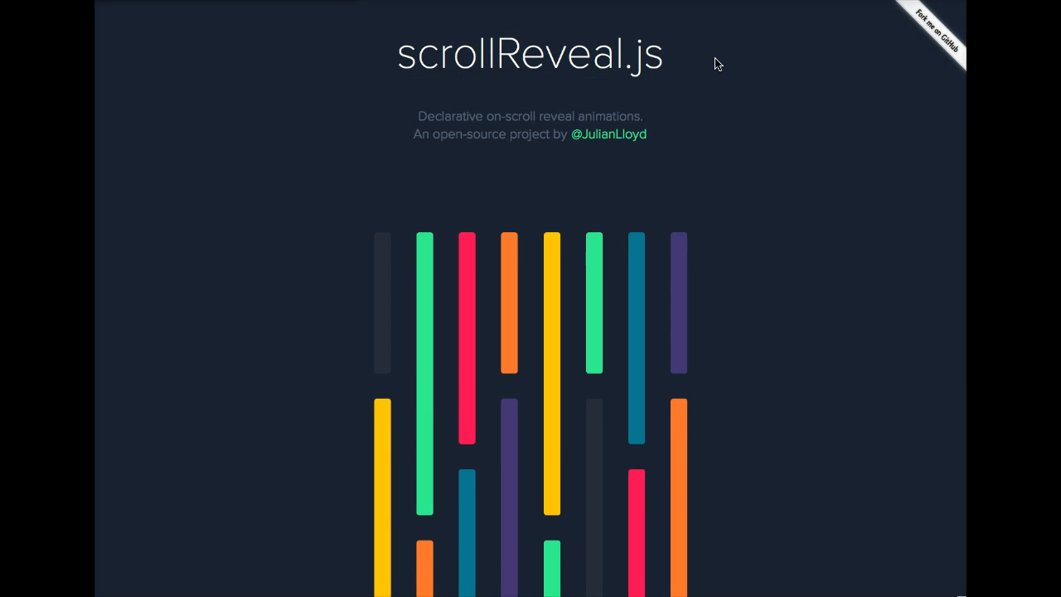
{"action": "left_click", "coordinate": [934, 35]}
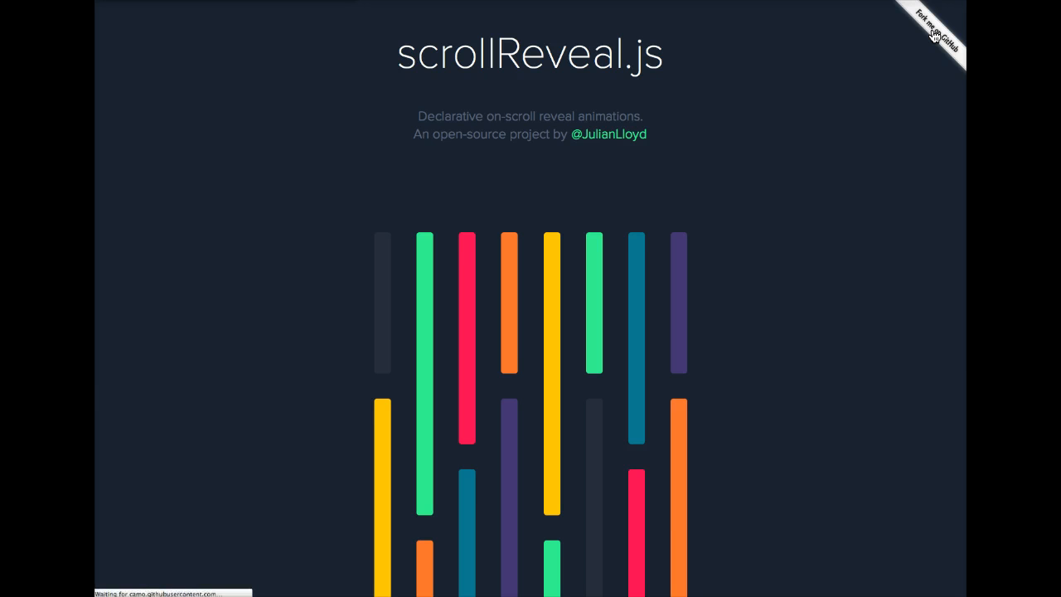
{"action": "scroll", "coordinate": [248, 204], "scroll_direction": "down", "scroll_amount": 7}
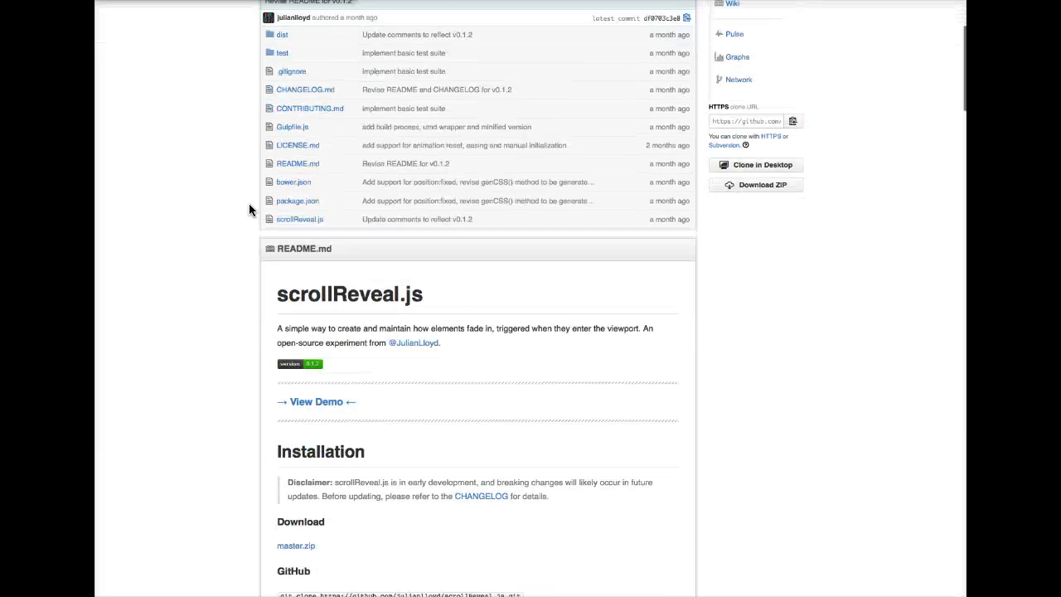
{"action": "scroll", "coordinate": [248, 204], "scroll_direction": "down", "scroll_amount": 5}
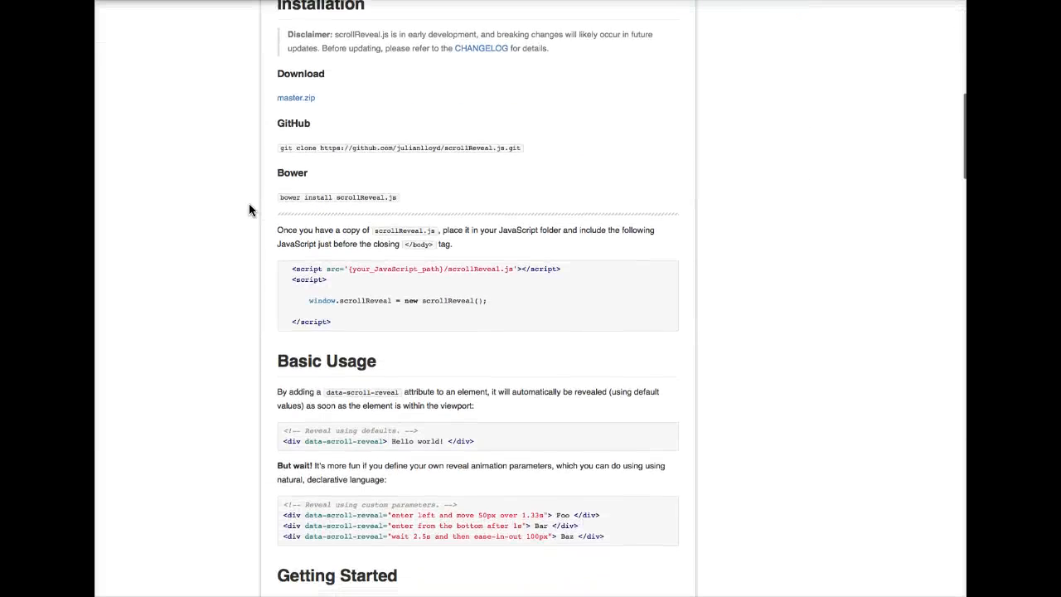
Read the scrollReveal.js README's keyword/value pairs, combined pairs, filler words, advanced usage and easing sections.
{"action": "scroll", "coordinate": [249, 209], "scroll_direction": "down", "scroll_amount": 6}
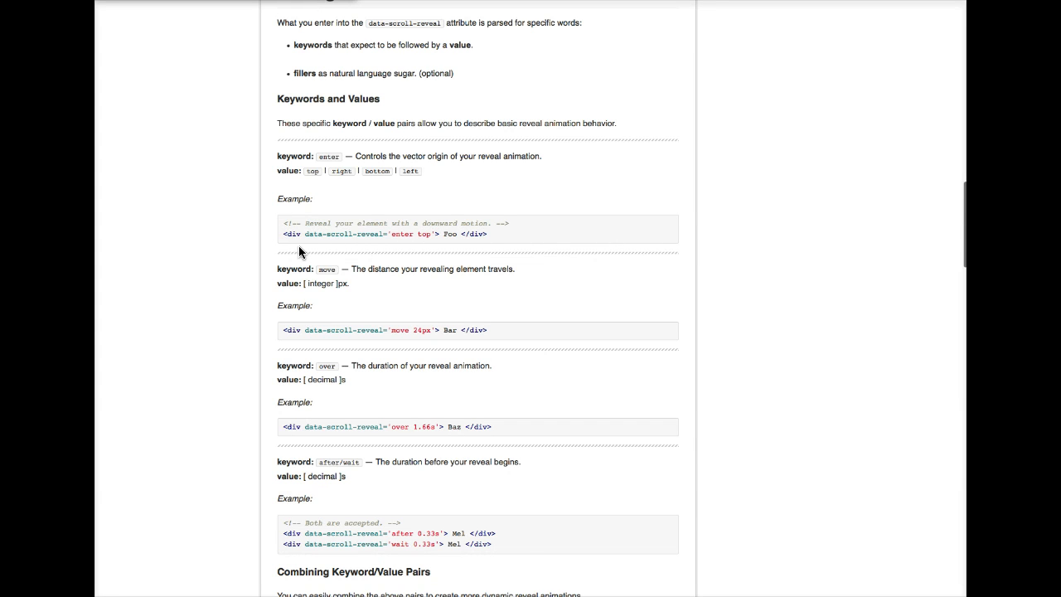
{"action": "scroll", "coordinate": [392, 226], "scroll_direction": "down", "scroll_amount": 3}
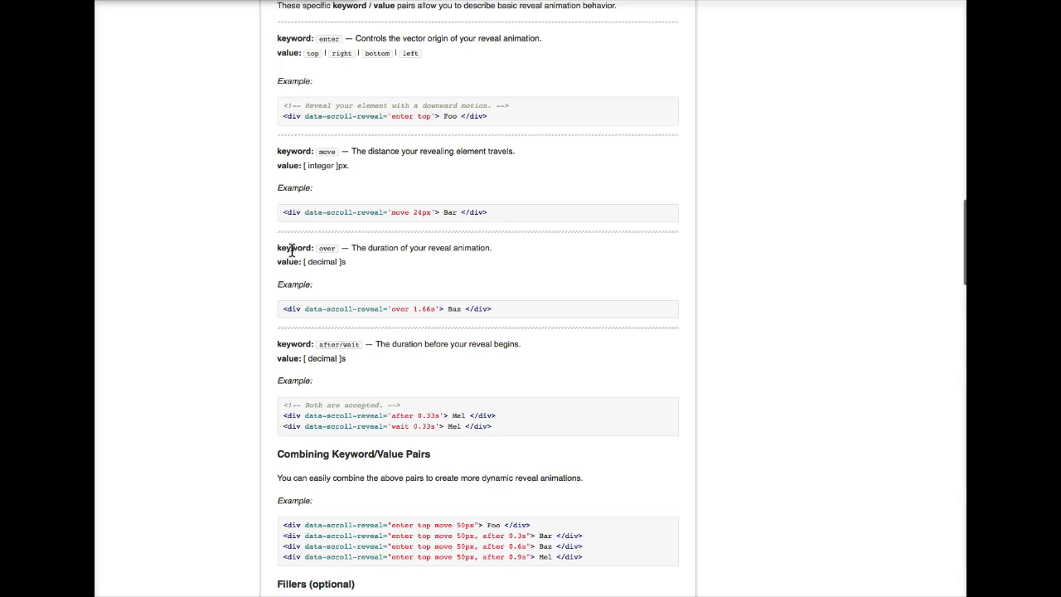
{"action": "scroll", "coordinate": [290, 247], "scroll_direction": "down", "scroll_amount": 10}
{"action": "scroll", "coordinate": [292, 249], "scroll_direction": "down", "scroll_amount": 13}
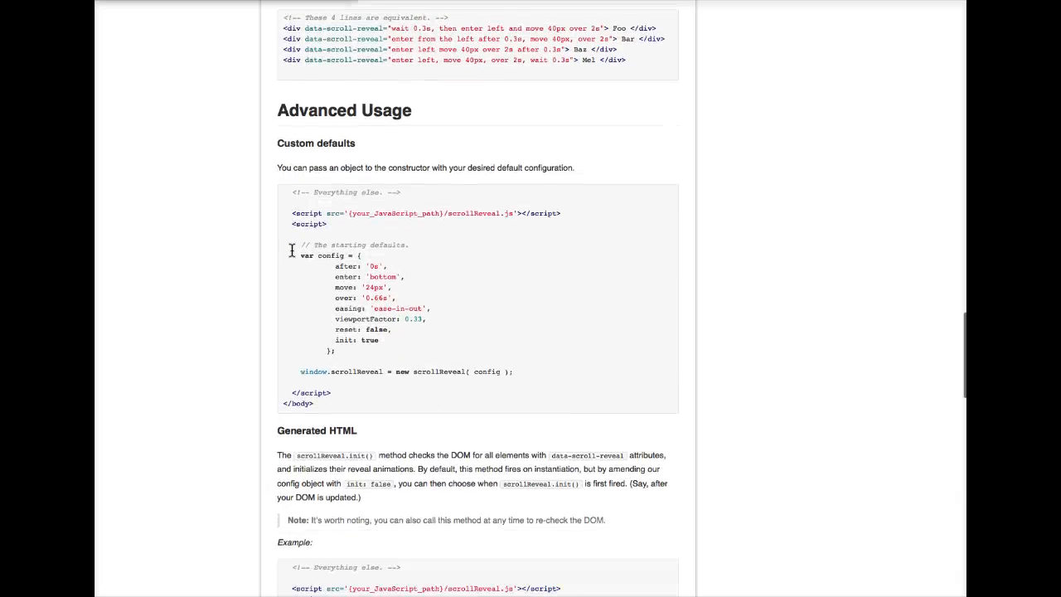
{"action": "scroll", "coordinate": [292, 249], "scroll_direction": "down", "scroll_amount": 6}
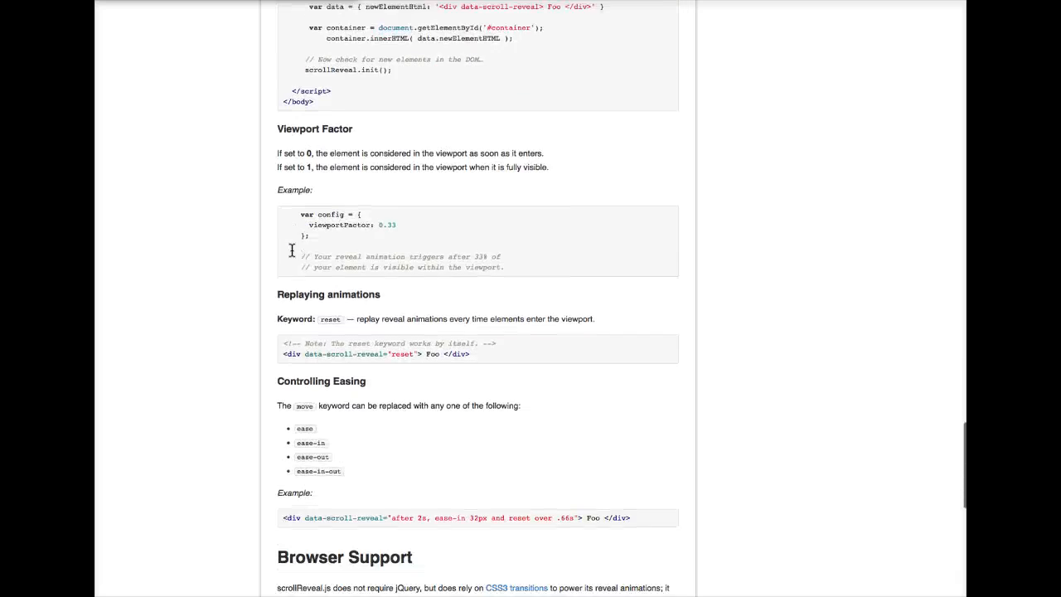
{"action": "scroll", "coordinate": [291, 248], "scroll_direction": "down", "scroll_amount": 6}
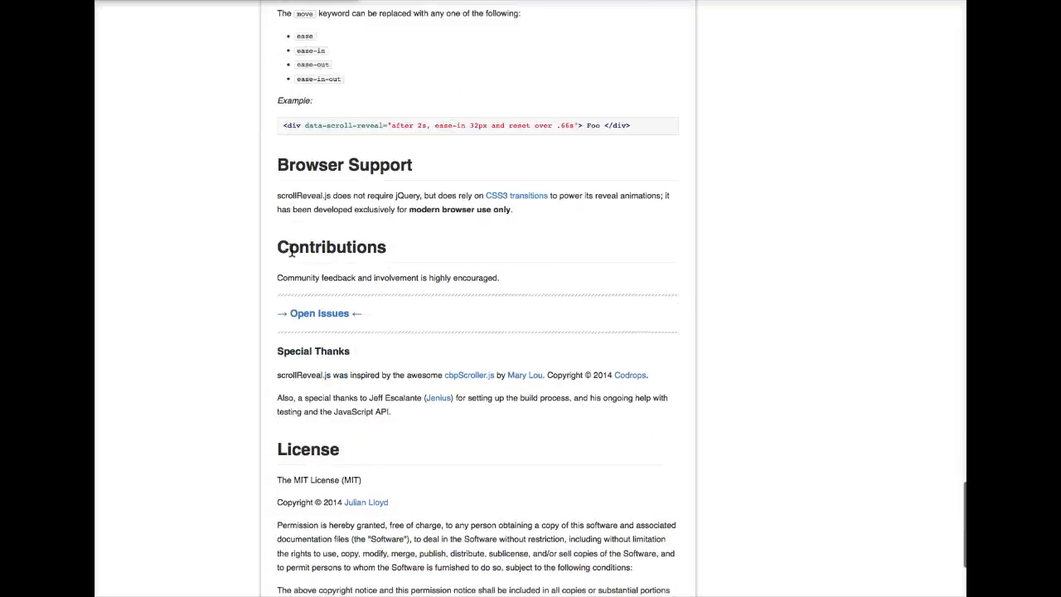
{"action": "scroll", "coordinate": [292, 249], "scroll_direction": "up", "scroll_amount": 11}
{"action": "scroll", "coordinate": [292, 250], "scroll_direction": "up", "scroll_amount": 10}
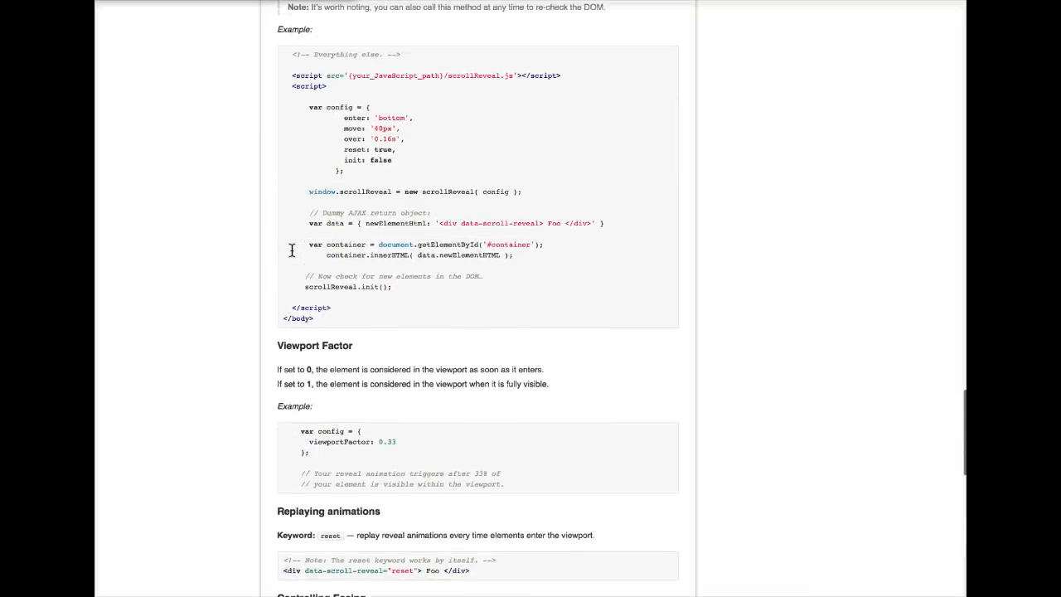
{"action": "scroll", "coordinate": [292, 251], "scroll_direction": "up", "scroll_amount": 11}
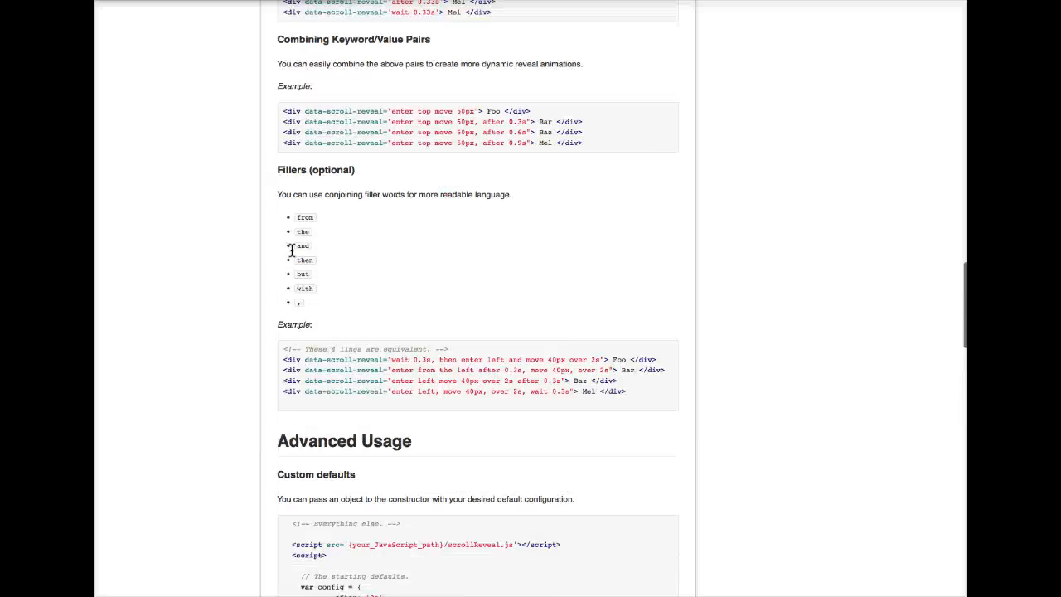
{"action": "scroll", "coordinate": [292, 252], "scroll_direction": "up", "scroll_amount": 1}
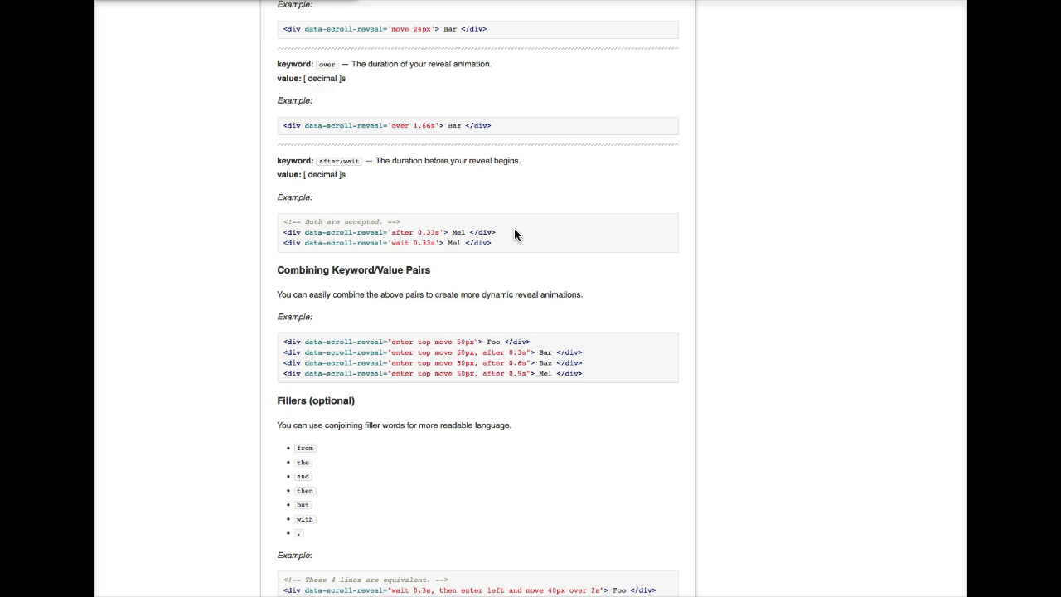
{"action": "scroll", "coordinate": [500, 244], "scroll_direction": "up", "scroll_amount": 20}
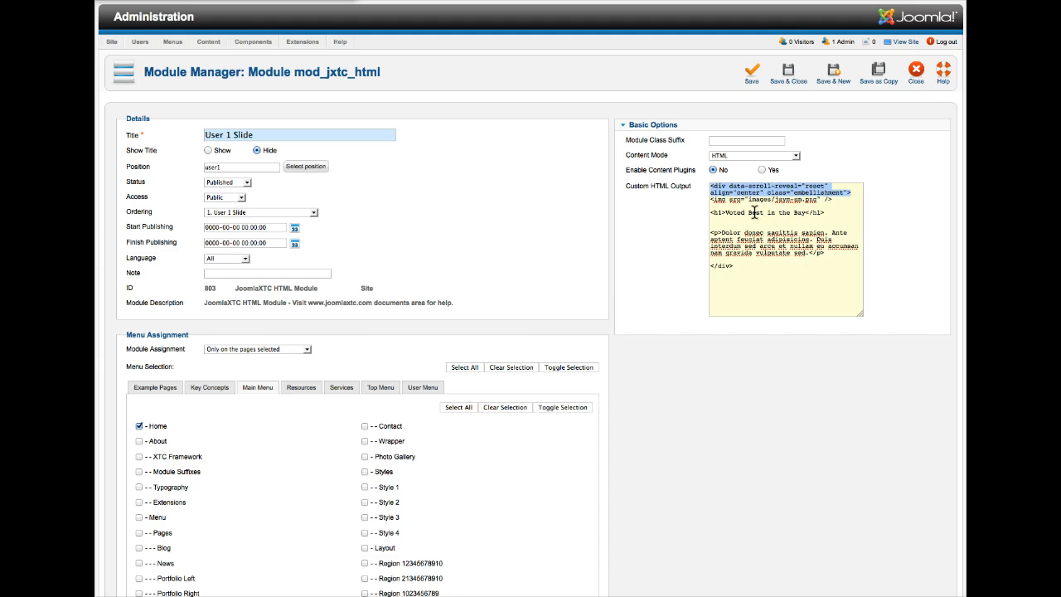
Examine the image, heading and paragraph lines in the User 1 Slide module's custom HTML output, and close the module.
{"action": "left_click_drag", "start_coordinate": [833, 200], "coordinate": [702, 199]}
{"action": "left_click_drag", "start_coordinate": [826, 212], "coordinate": [695, 212]}
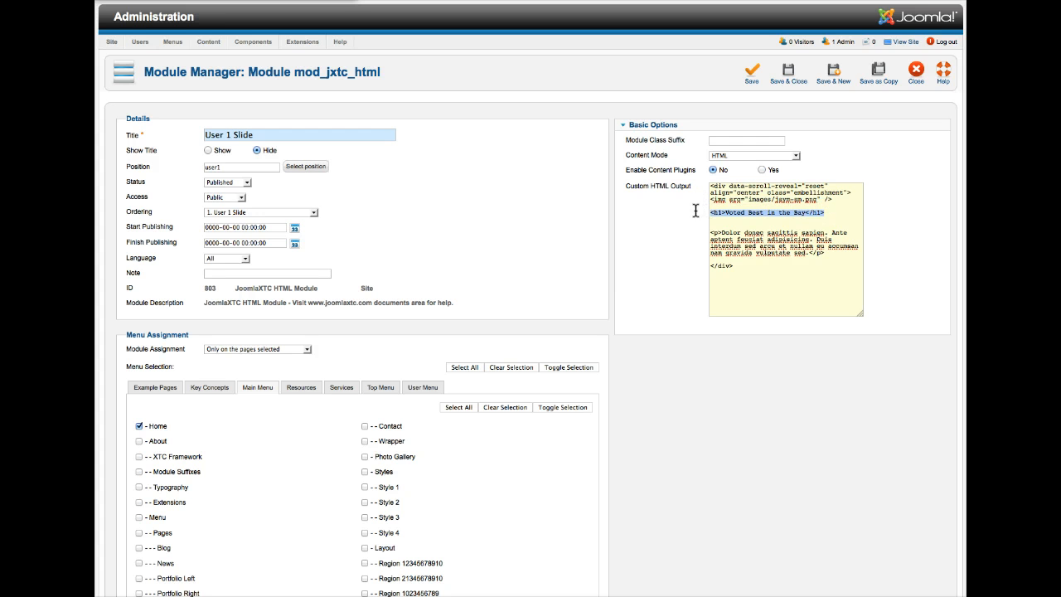
{"action": "left_click", "coordinate": [710, 232]}
{"action": "left_click", "coordinate": [824, 253], "text": "shift"}
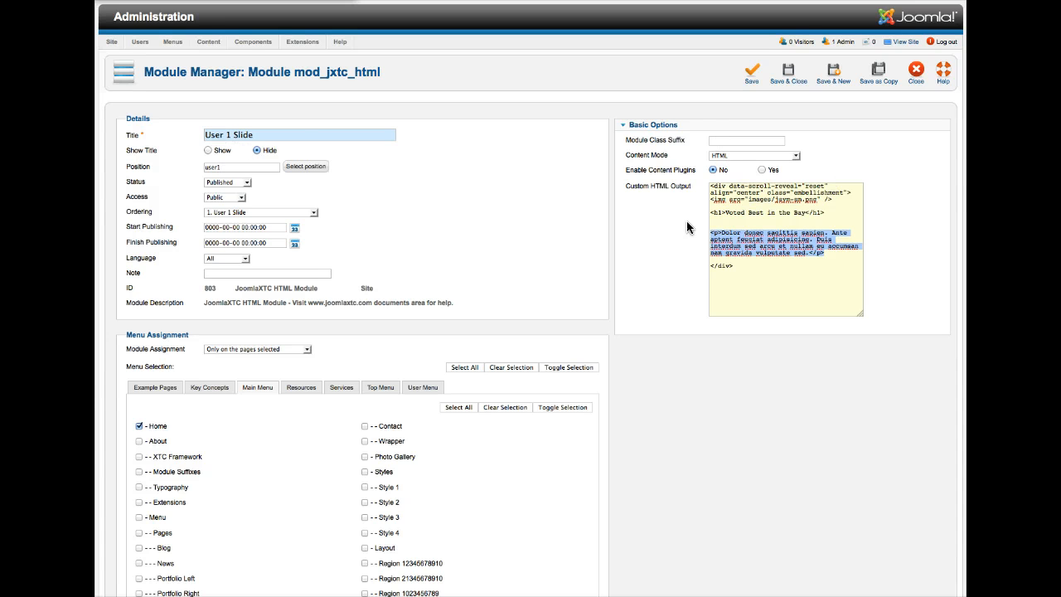
{"action": "left_click", "coordinate": [915, 76]}
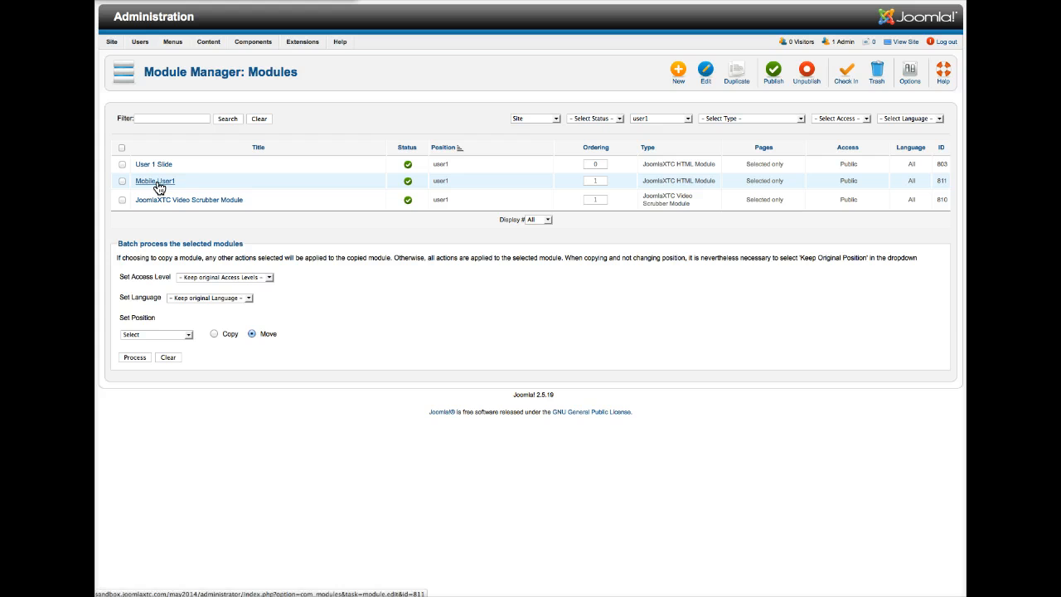
Open the Mobile User1 module, examine its image line alongside the live home page, and close the module.
{"action": "left_click", "coordinate": [157, 181]}
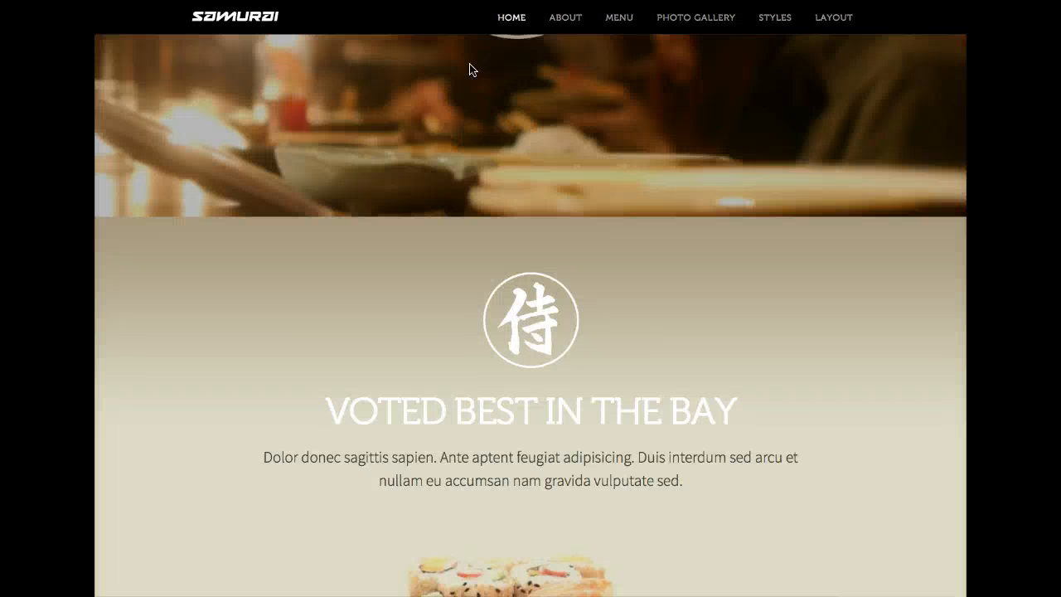
{"action": "scroll", "coordinate": [488, 265], "scroll_direction": "down", "scroll_amount": 3}
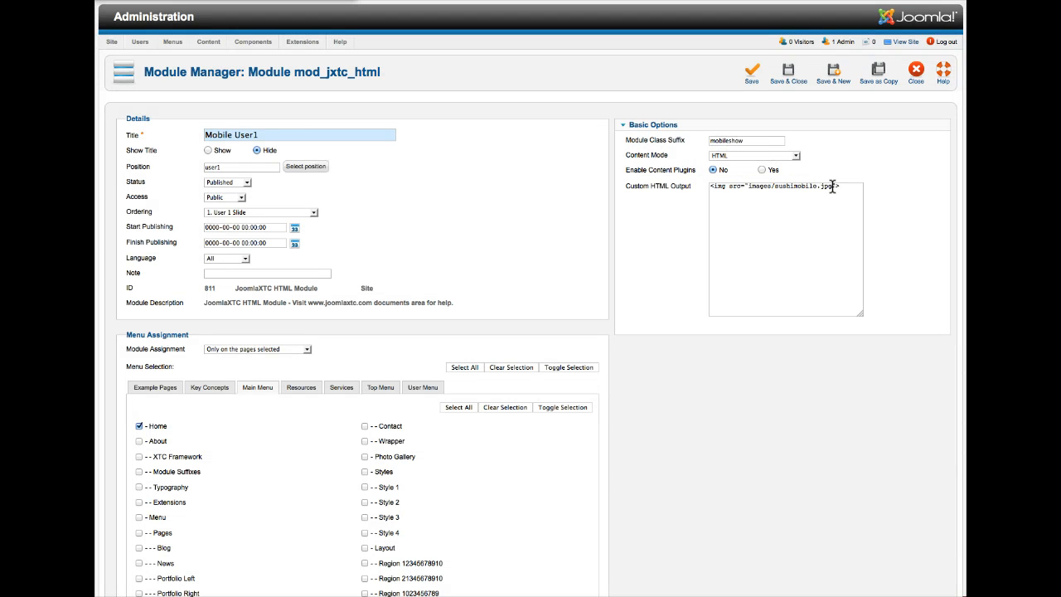
{"action": "left_click_drag", "start_coordinate": [841, 187], "coordinate": [694, 184]}
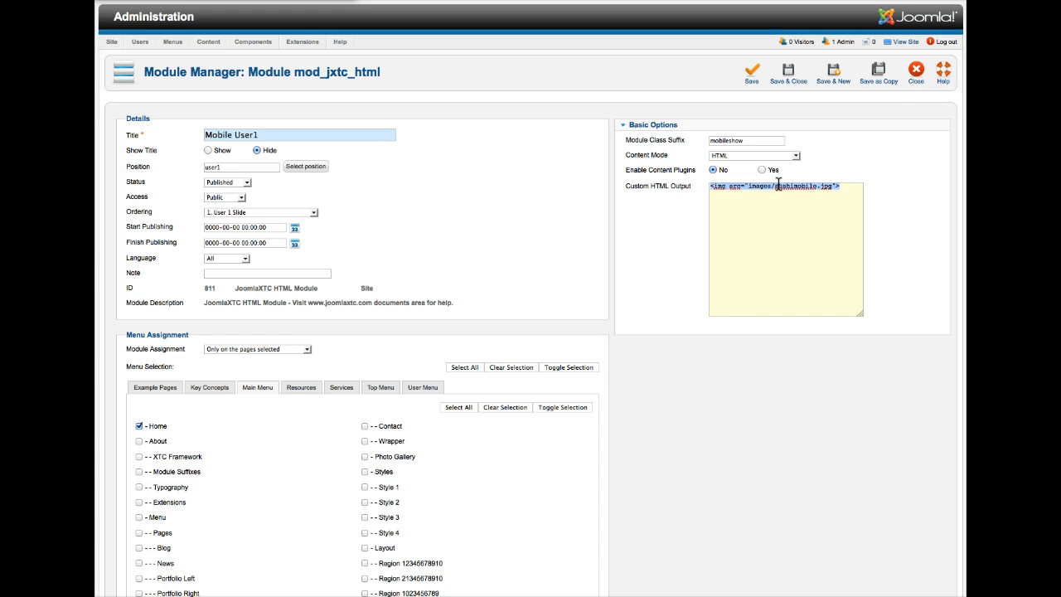
{"action": "left_click", "coordinate": [916, 80]}
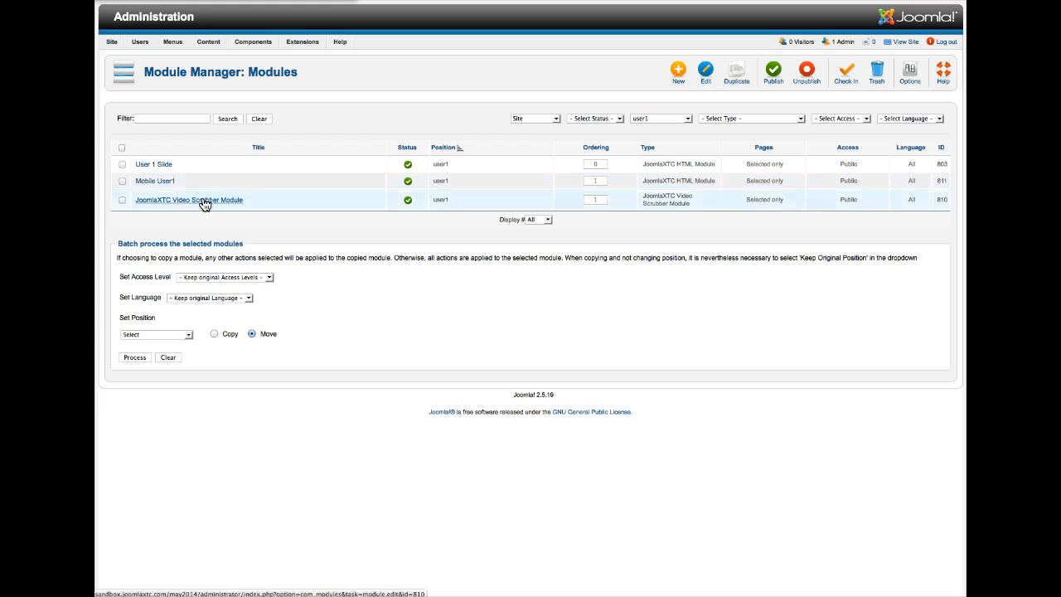
Open the JoomlaXTC Video Scrubber Module, examine its source folder choices, frame size and overlay HTML field, and close it.
{"action": "left_click", "coordinate": [204, 200]}
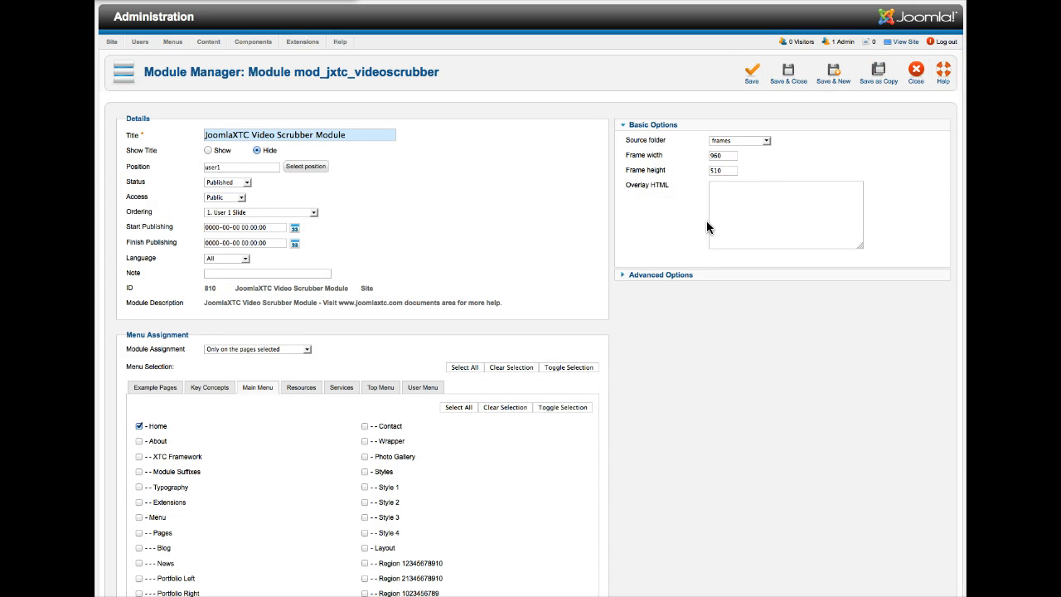
{"action": "left_click", "coordinate": [765, 141]}
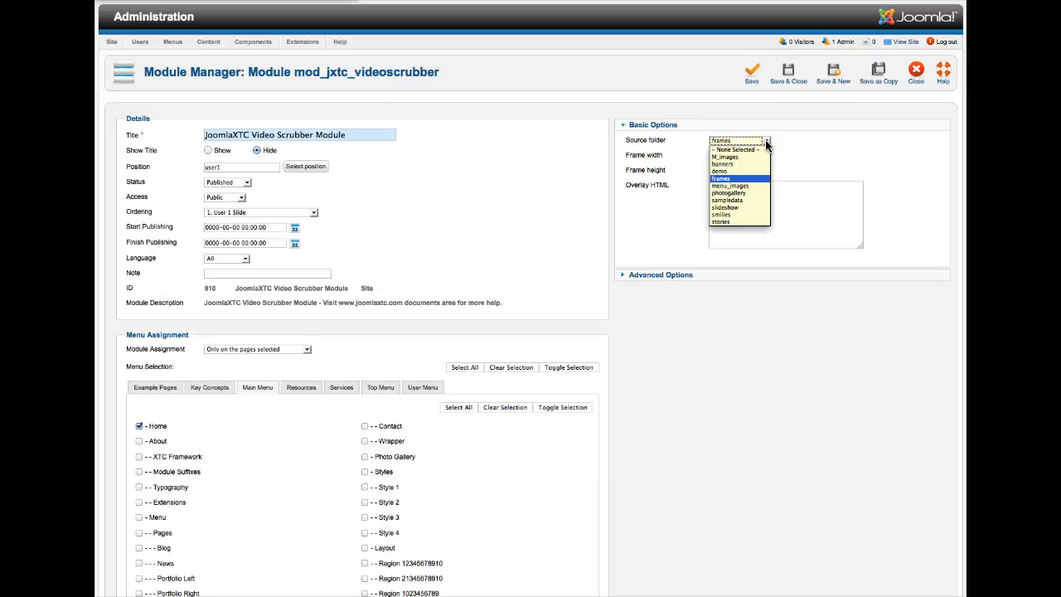
{"action": "left_click", "coordinate": [718, 179]}
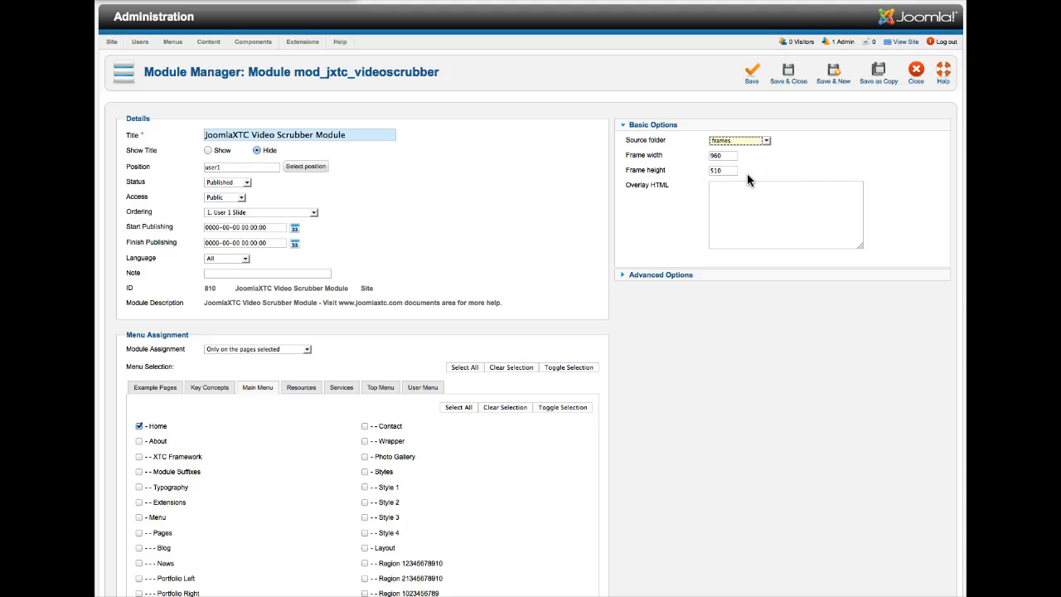
{"action": "left_click", "coordinate": [801, 205]}
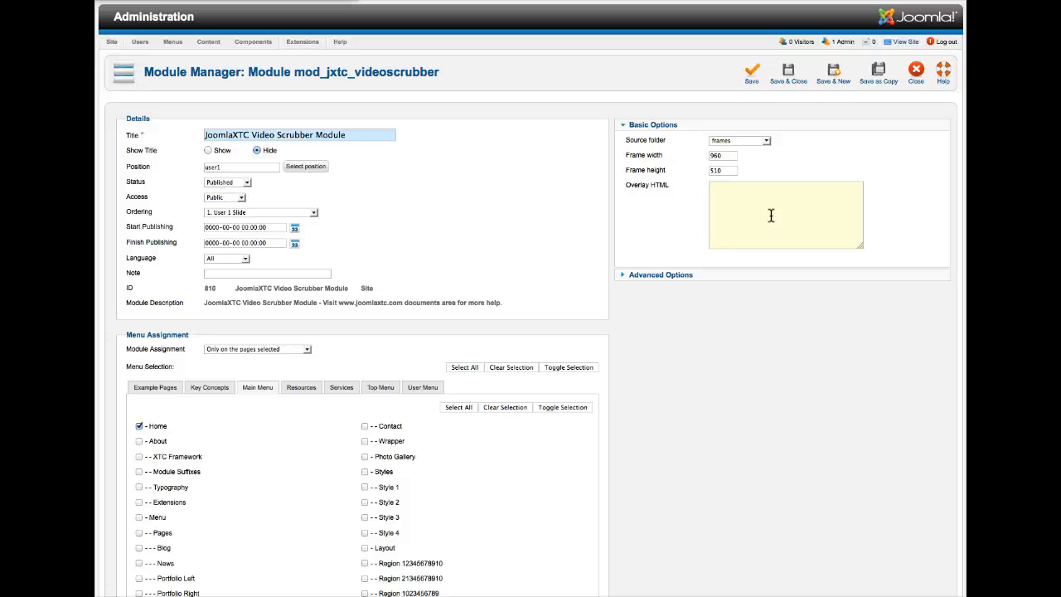
{"action": "left_click", "coordinate": [916, 73]}
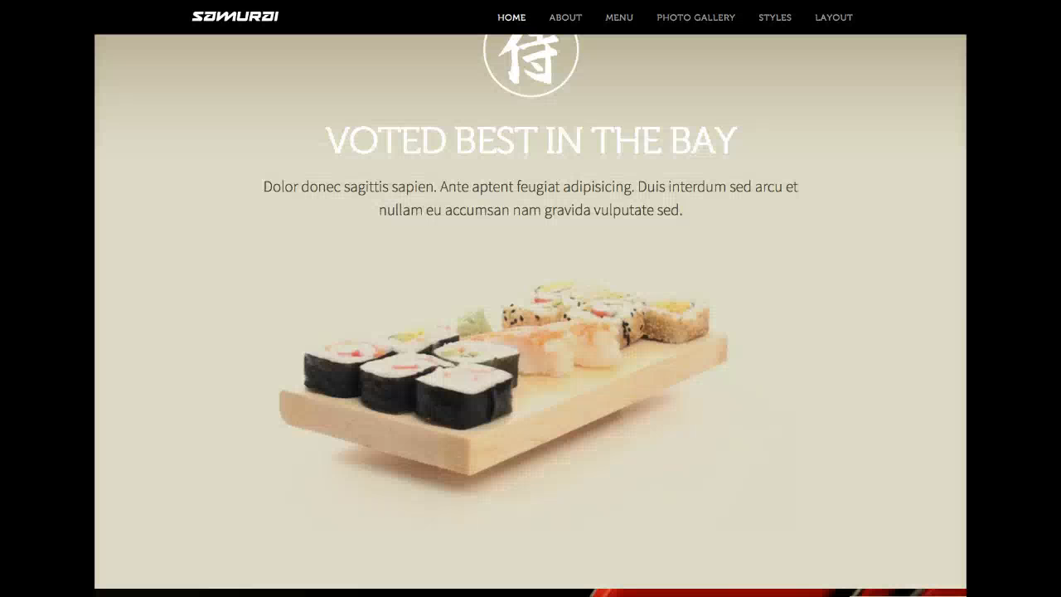
Examine how the sushi board video scrubs with page scrolling on the live Samurai home page.
{"action": "scroll", "coordinate": [431, 261], "scroll_direction": "down", "scroll_amount": 3}
{"action": "scroll", "coordinate": [431, 260], "scroll_direction": "up", "scroll_amount": 4}
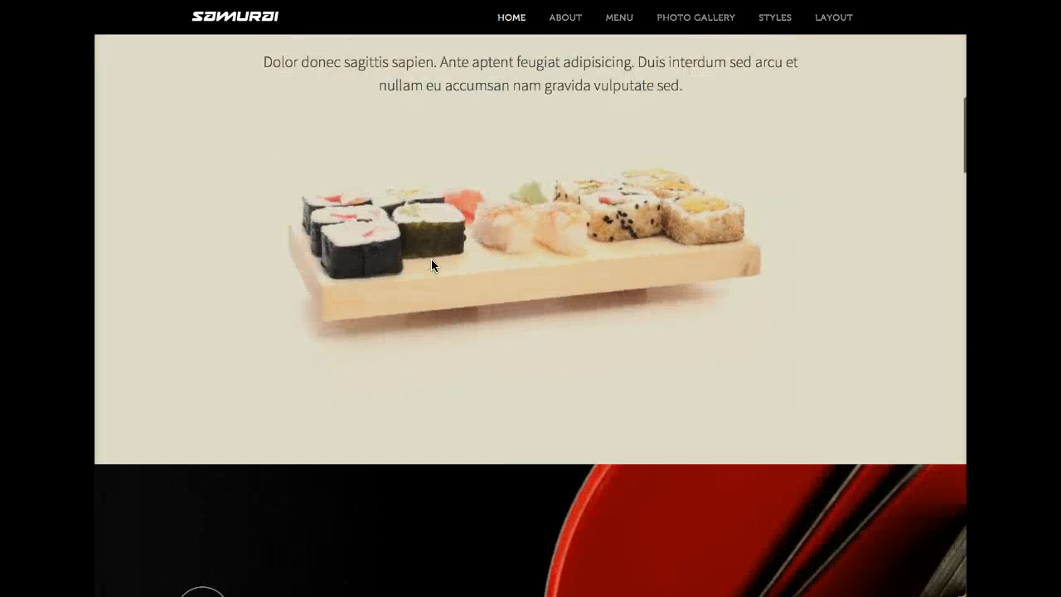
{"action": "scroll", "coordinate": [431, 261], "scroll_direction": "up", "scroll_amount": 2}
{"action": "scroll", "coordinate": [431, 261], "scroll_direction": "down", "scroll_amount": 5}
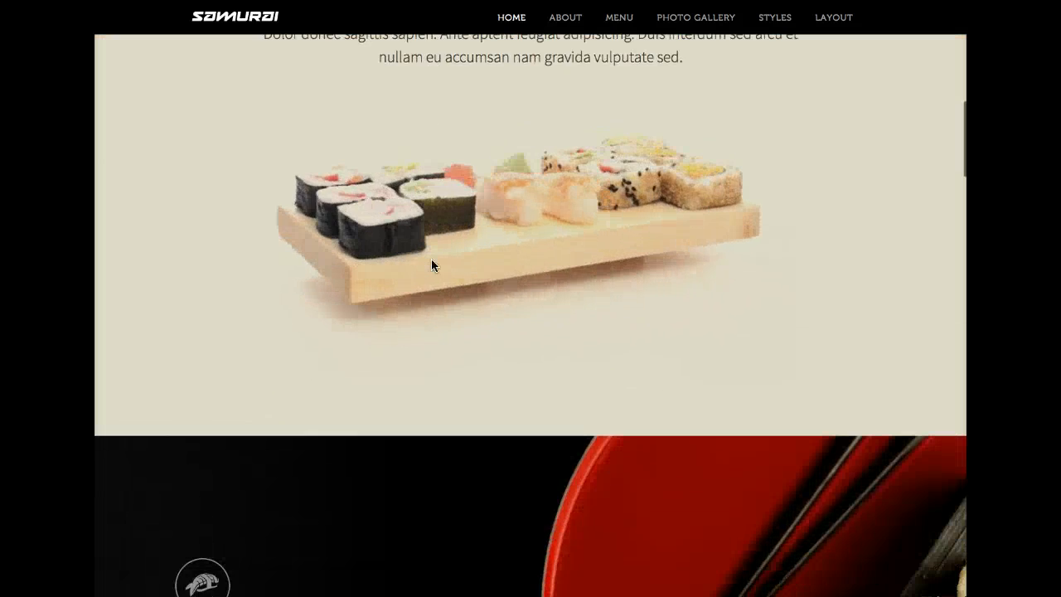
{"action": "scroll", "coordinate": [431, 265], "scroll_direction": "down", "scroll_amount": 3}
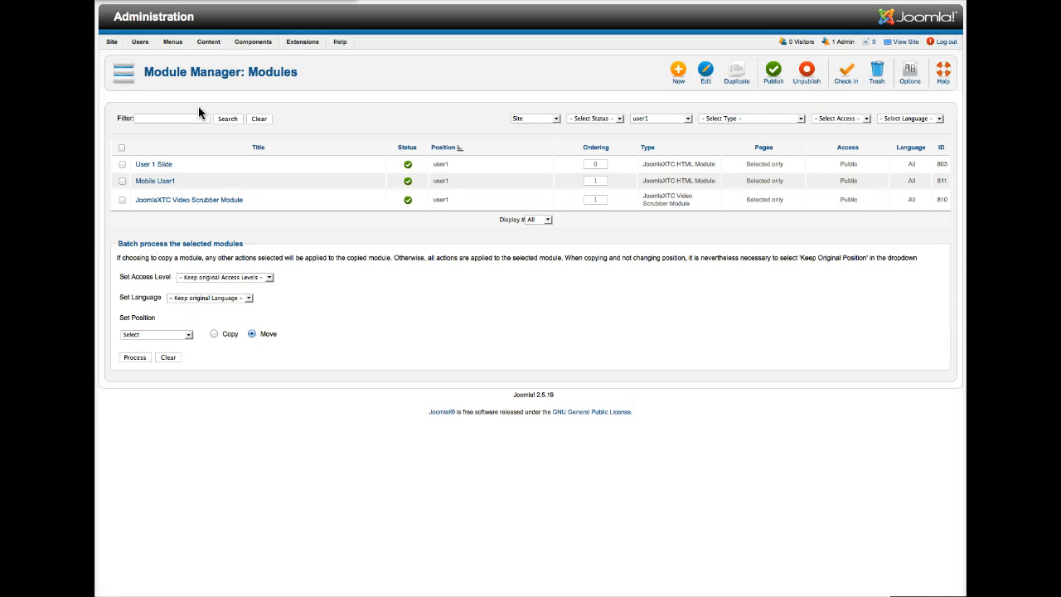
Filter the module list by the user13 position and open the News Pro User13 module.
{"action": "left_click", "coordinate": [640, 118]}
{"action": "scroll", "coordinate": [652, 222], "scroll_direction": "down", "scroll_amount": 2}
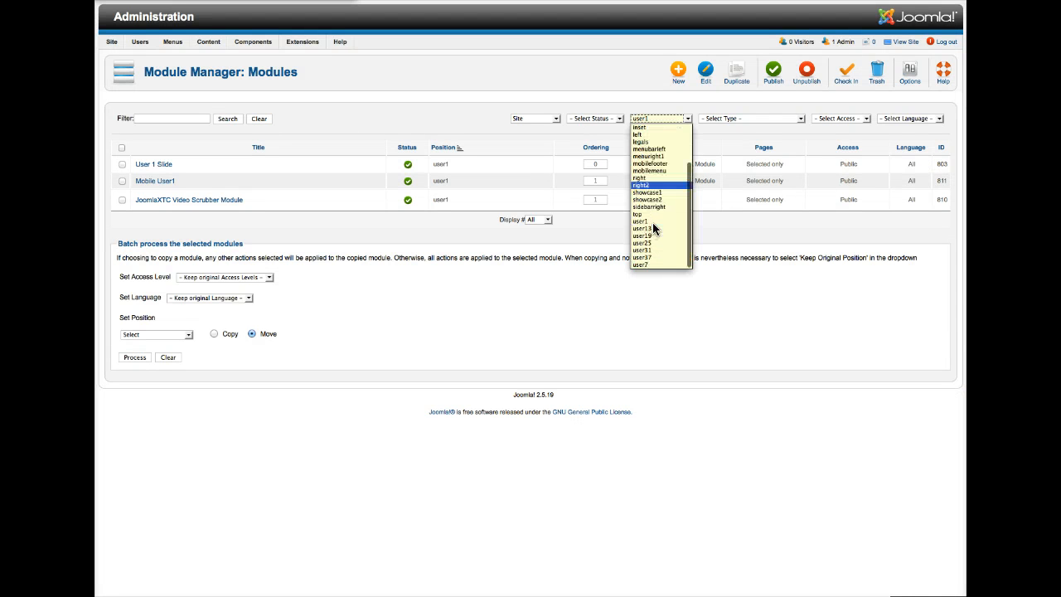
{"action": "left_click", "coordinate": [650, 228]}
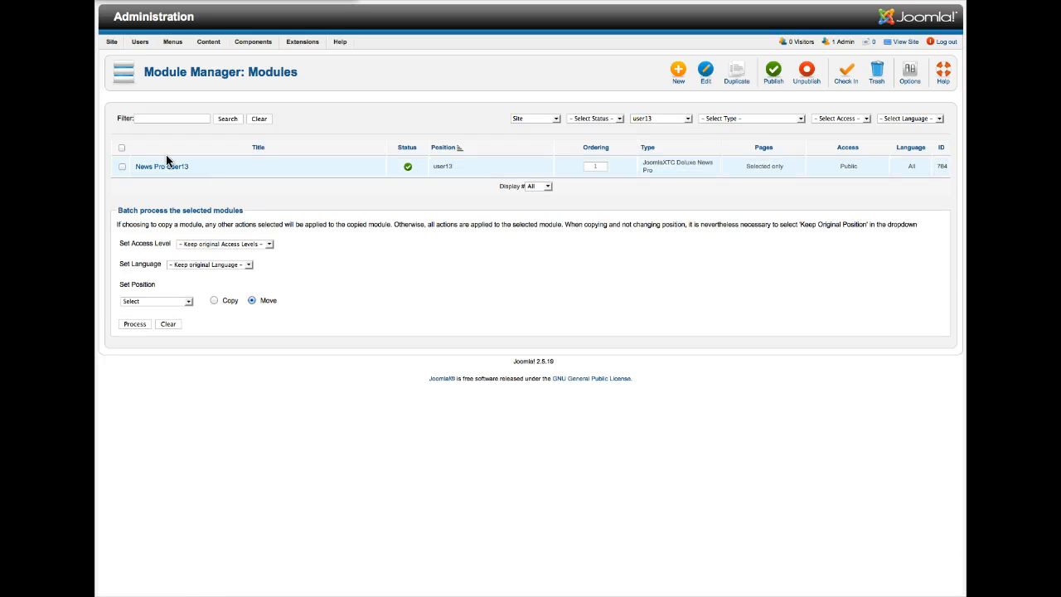
{"action": "left_click", "coordinate": [176, 173]}
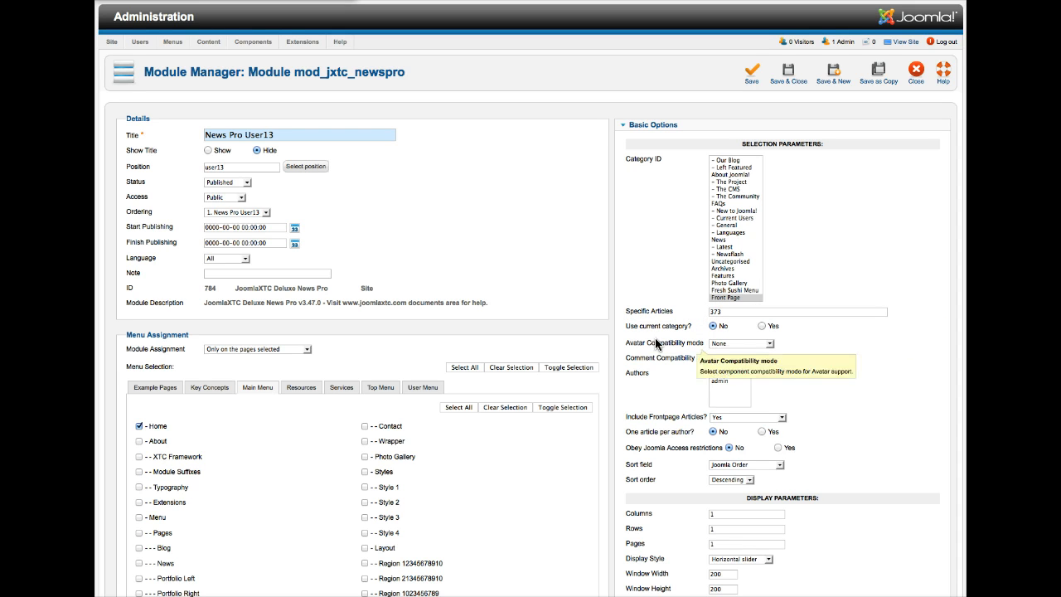
Examine the News Pro User13 module's selection and display parameters alongside the Superior Sushi section of the live home page.
{"action": "scroll", "coordinate": [655, 337], "scroll_direction": "down", "scroll_amount": 3}
{"action": "scroll", "coordinate": [655, 341], "scroll_direction": "down", "scroll_amount": 5}
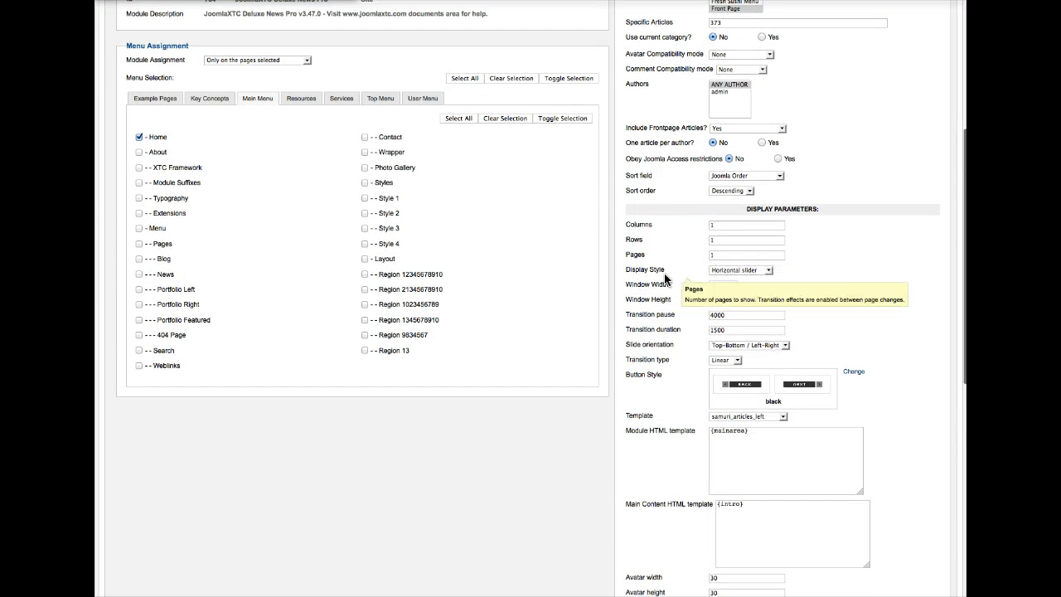
{"action": "scroll", "coordinate": [660, 290], "scroll_direction": "down", "scroll_amount": 4}
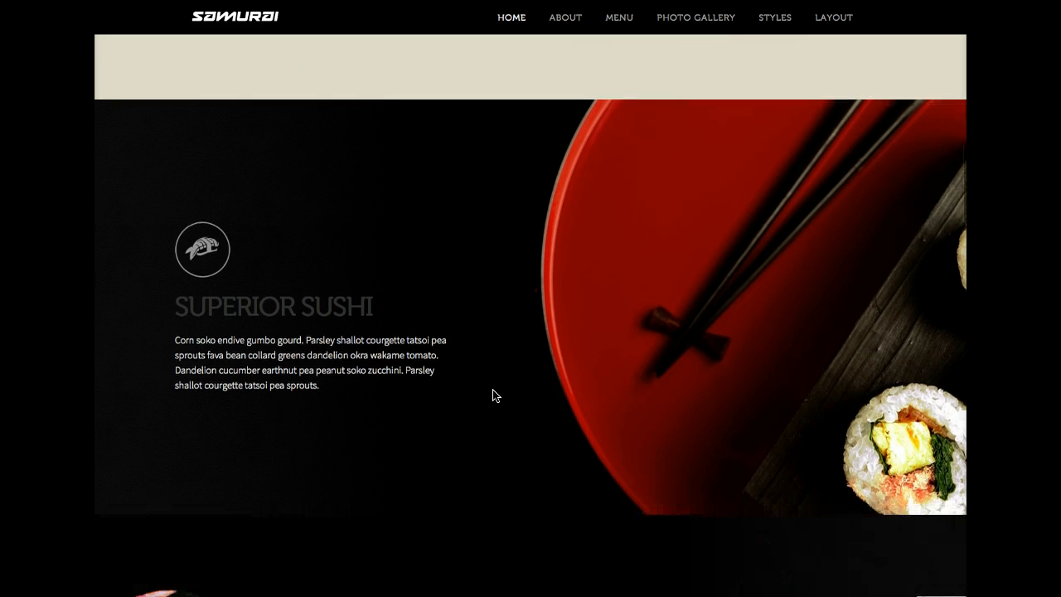
{"action": "scroll", "coordinate": [421, 259], "scroll_direction": "down", "scroll_amount": 1}
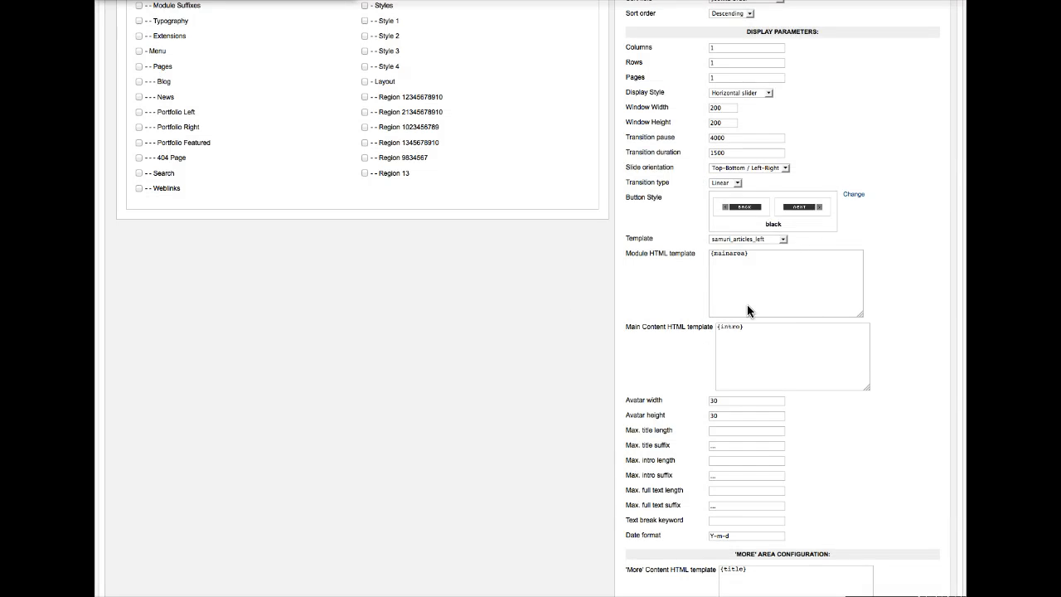
Load the samuri_articles_left template into the News Pro User13 module and examine its main content HTML.
{"action": "left_click", "coordinate": [780, 239]}
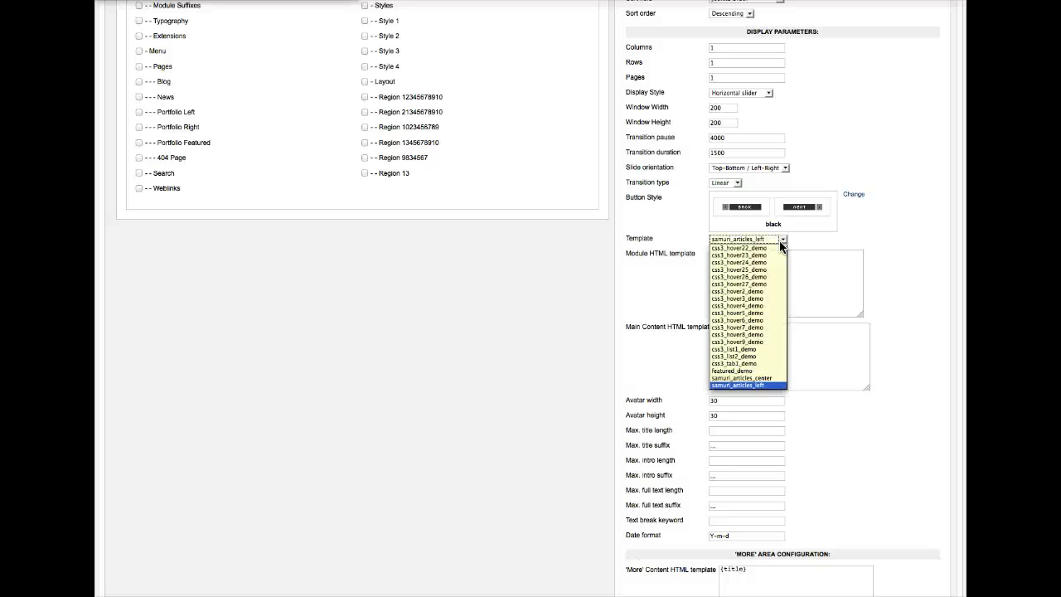
{"action": "left_click", "coordinate": [762, 370]}
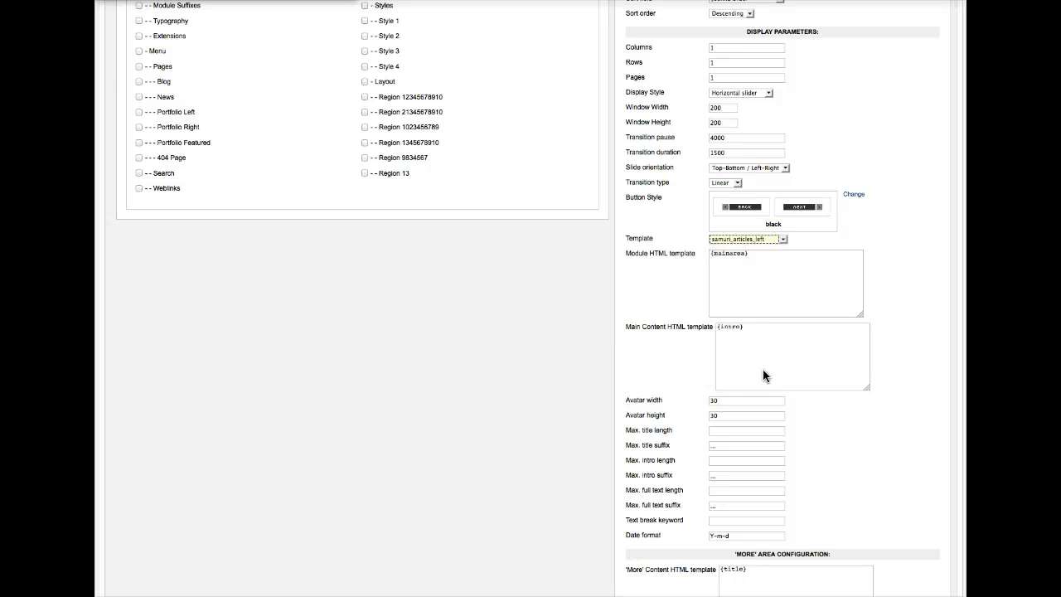
{"action": "left_click", "coordinate": [782, 239]}
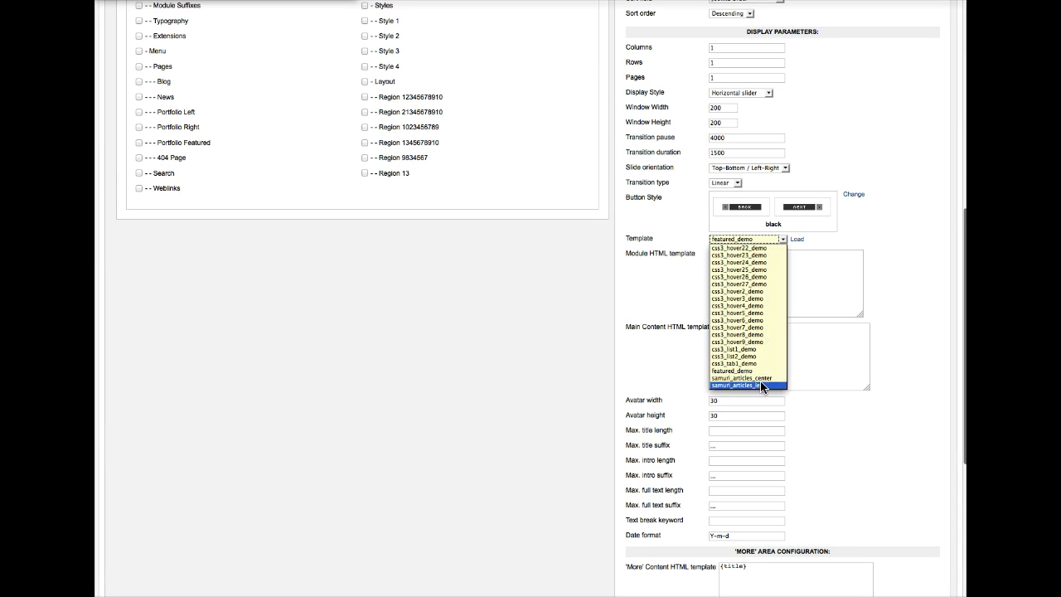
{"action": "left_click", "coordinate": [779, 384]}
{"action": "left_click", "coordinate": [796, 241]}
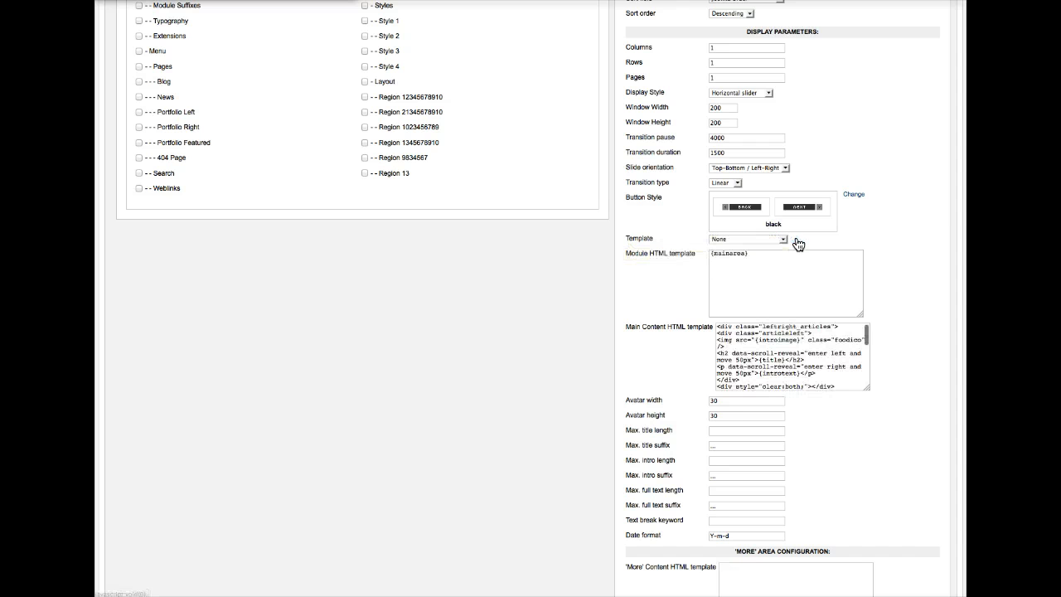
{"action": "scroll", "coordinate": [812, 339], "scroll_direction": "down", "scroll_amount": 5}
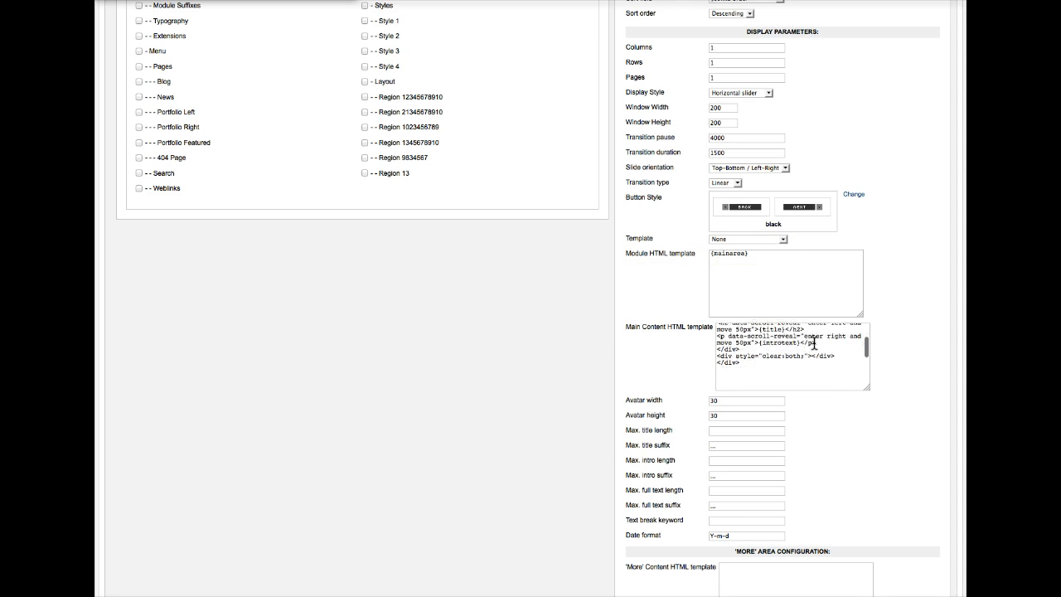
Examine the scroll-reveal markup in the News Pro User13 main content HTML and the remaining basic options down to the More area configuration.
{"action": "scroll", "coordinate": [813, 342], "scroll_direction": "up", "scroll_amount": 4}
{"action": "scroll", "coordinate": [813, 342], "scroll_direction": "up", "scroll_amount": 2}
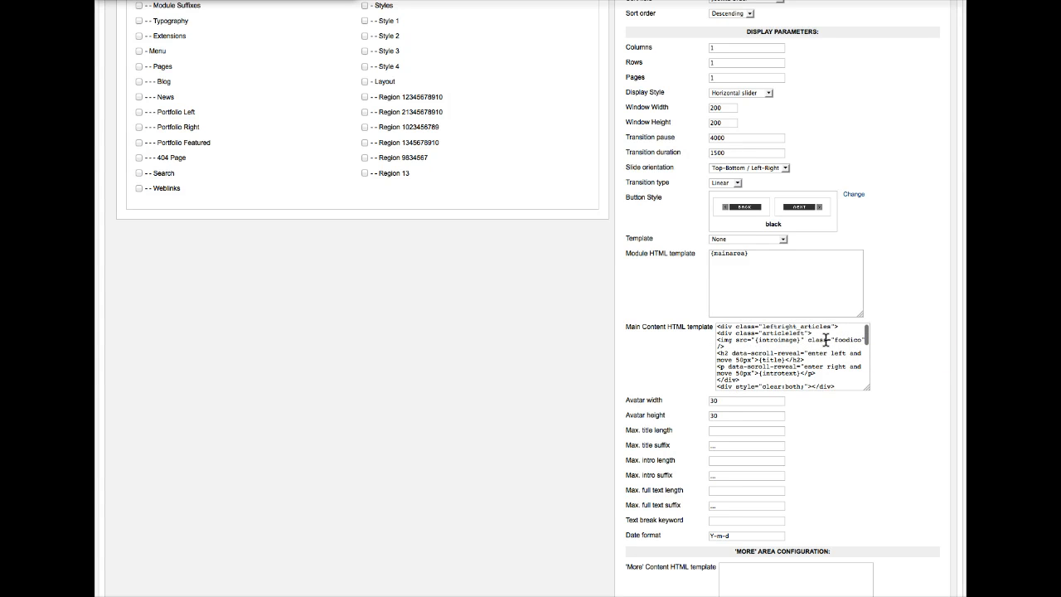
{"action": "scroll", "coordinate": [817, 344], "scroll_direction": "down", "scroll_amount": 2}
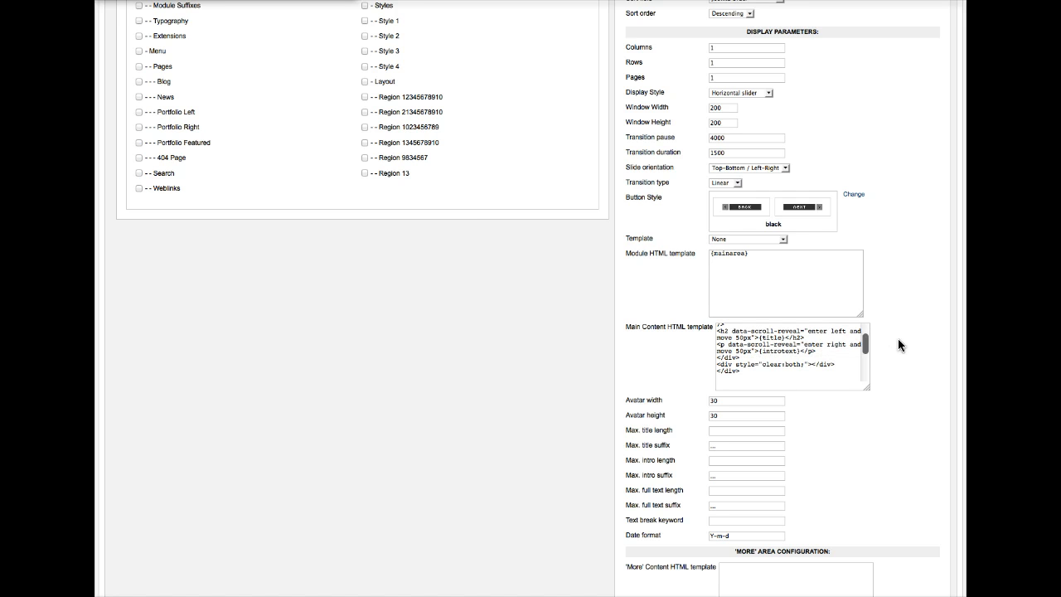
{"action": "scroll", "coordinate": [898, 338], "scroll_direction": "up", "scroll_amount": 1}
{"action": "scroll", "coordinate": [897, 338], "scroll_direction": "down", "scroll_amount": 1}
{"action": "scroll", "coordinate": [898, 338], "scroll_direction": "down", "scroll_amount": 5}
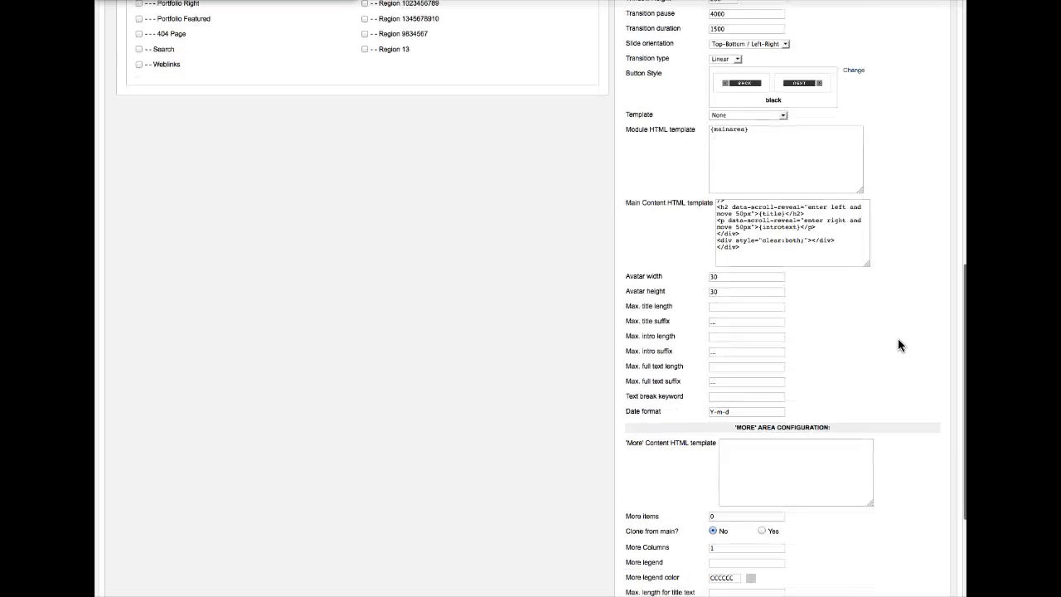
{"action": "scroll", "coordinate": [898, 338], "scroll_direction": "down", "scroll_amount": 2}
{"action": "mouse_move", "coordinate": [651, 68]}
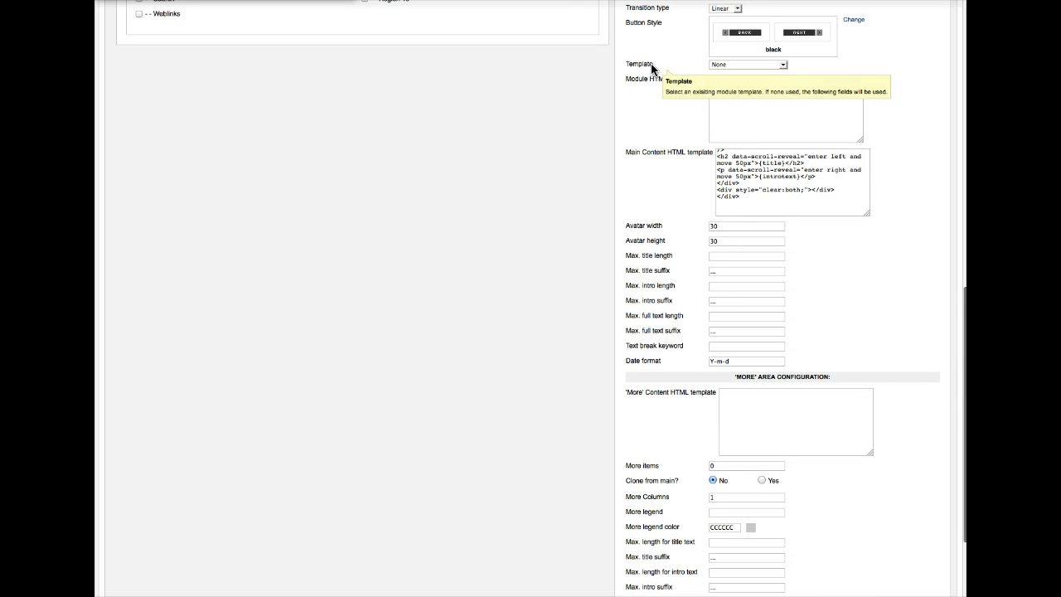
{"action": "scroll", "coordinate": [684, 262], "scroll_direction": "down", "scroll_amount": 5}
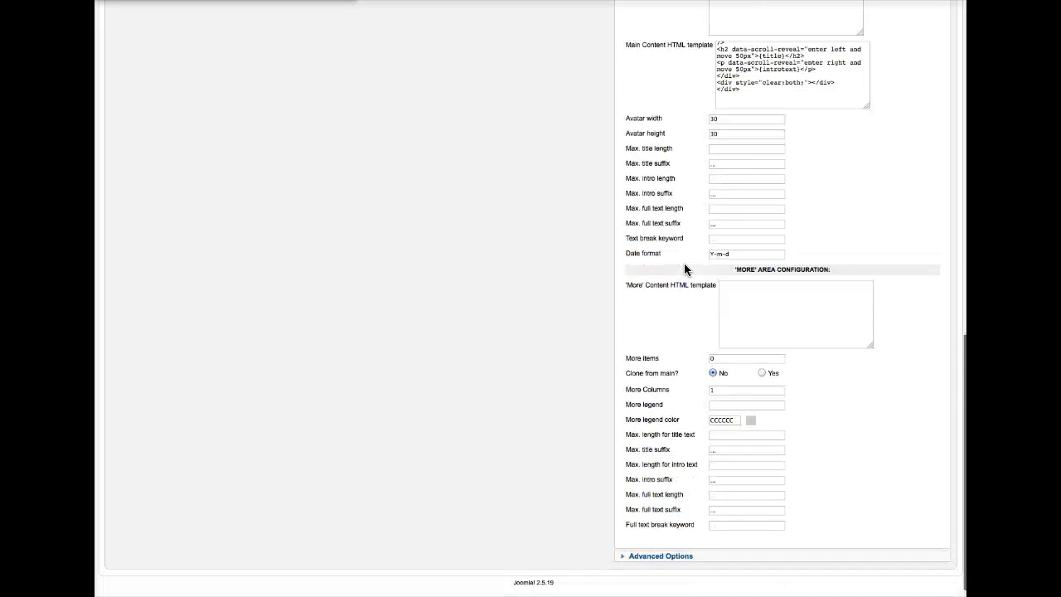
Examine the News Pro User13 module's advanced options, particularly its custom CSS and module class suffix, and close the module without saving.
{"action": "left_click", "coordinate": [661, 539]}
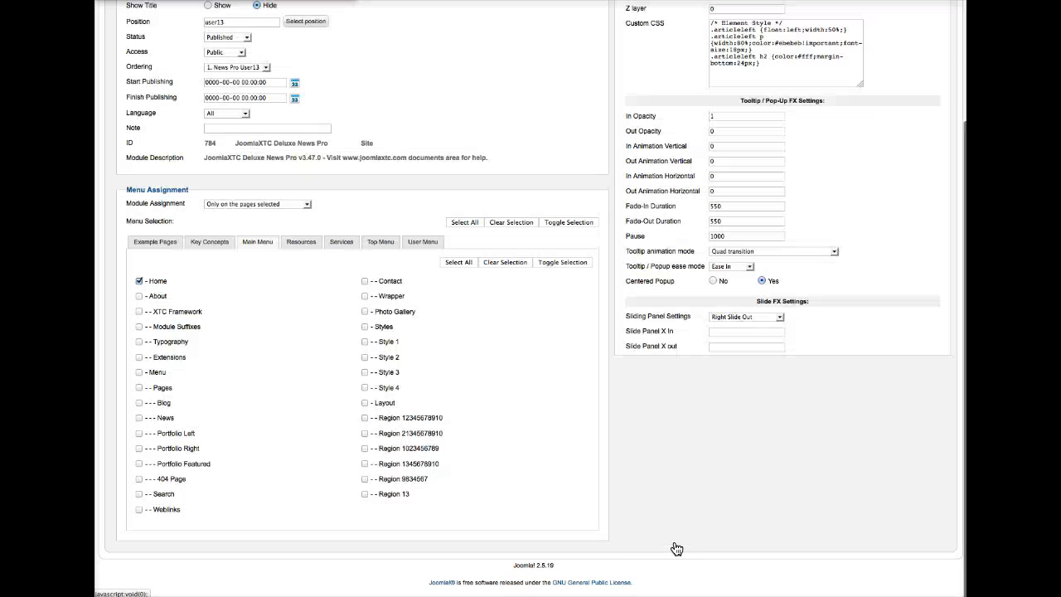
{"action": "left_click", "coordinate": [777, 218]}
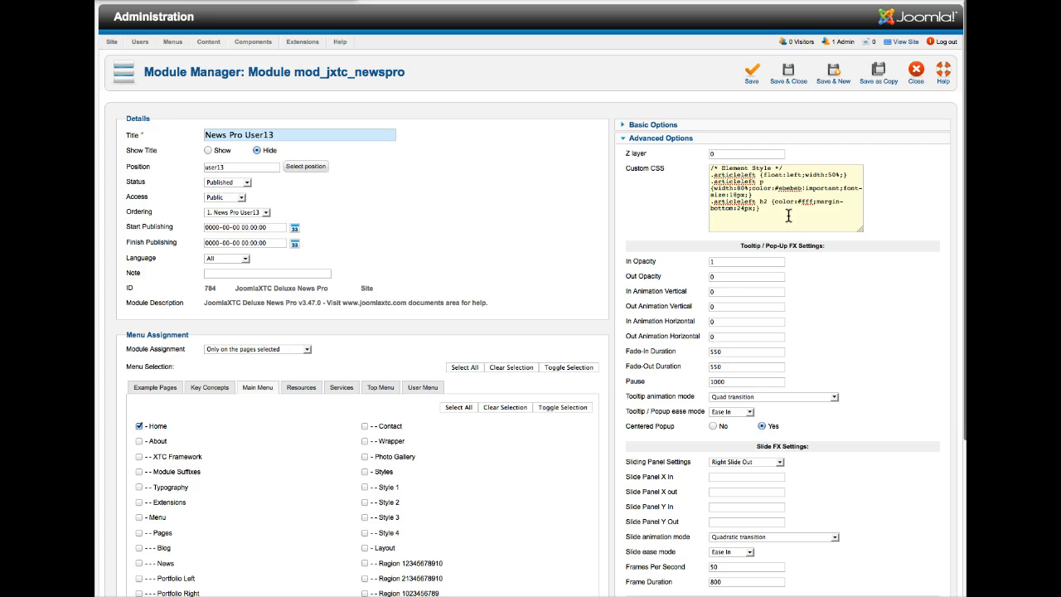
{"action": "scroll", "coordinate": [650, 269], "scroll_direction": "down", "scroll_amount": 6}
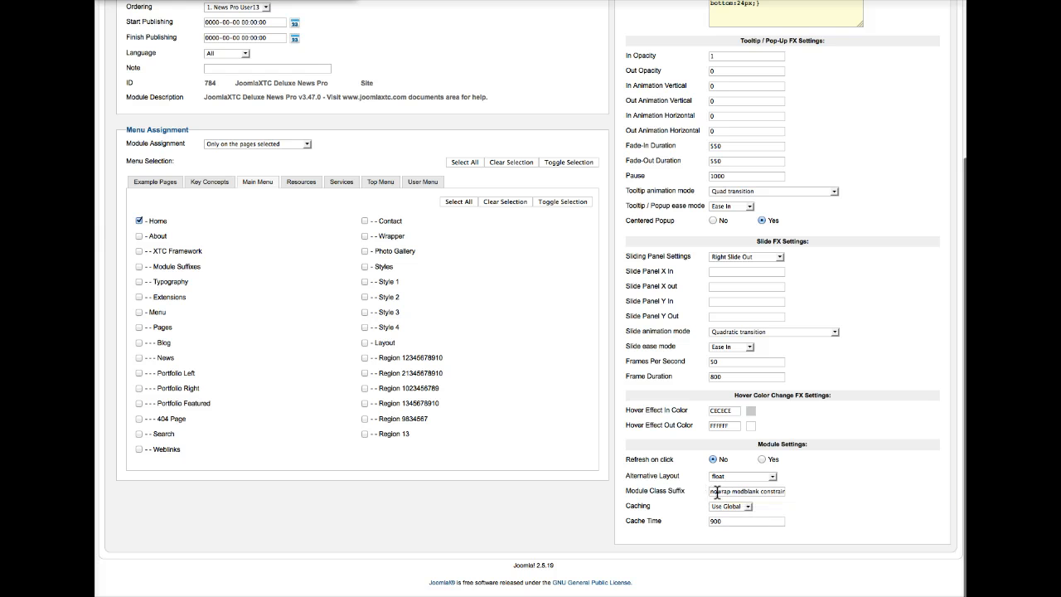
{"action": "left_click_drag", "start_coordinate": [713, 493], "coordinate": [745, 493]}
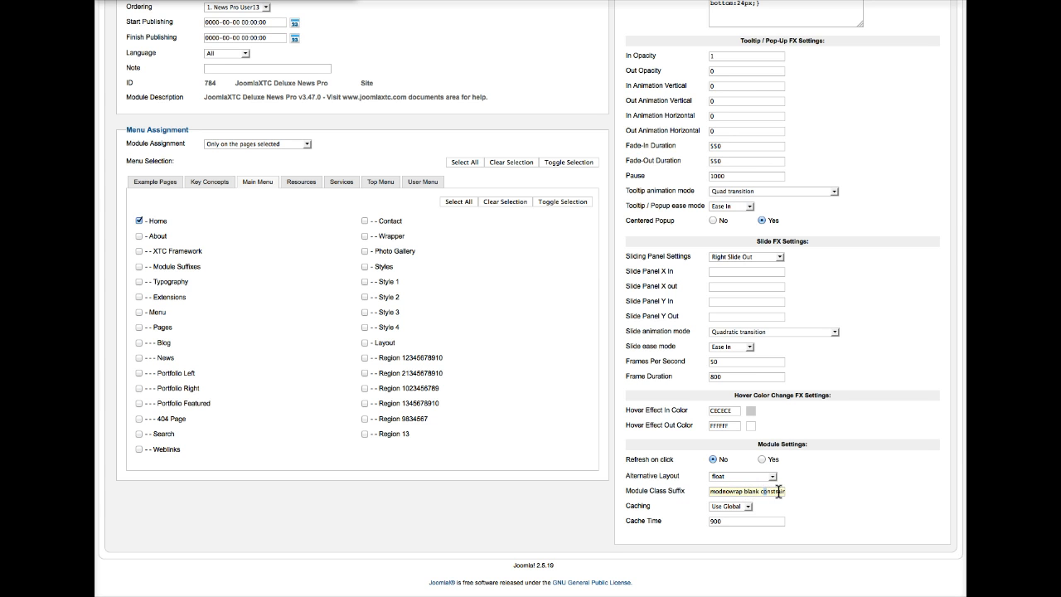
{"action": "double_click", "coordinate": [779, 492]}
{"action": "scroll", "coordinate": [839, 377], "scroll_direction": "up", "scroll_amount": 3}
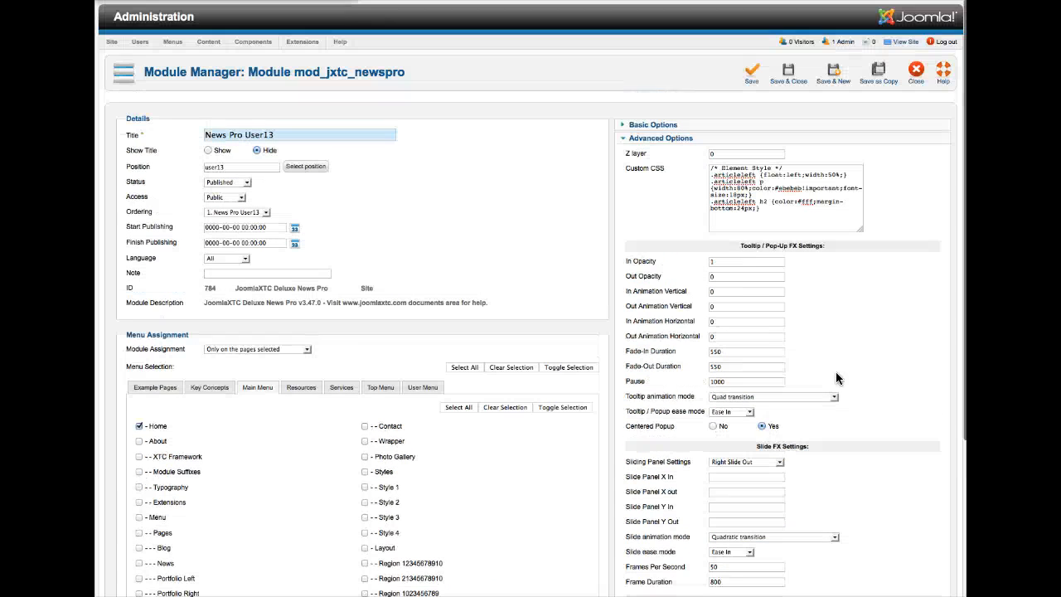
{"action": "left_click", "coordinate": [914, 76]}
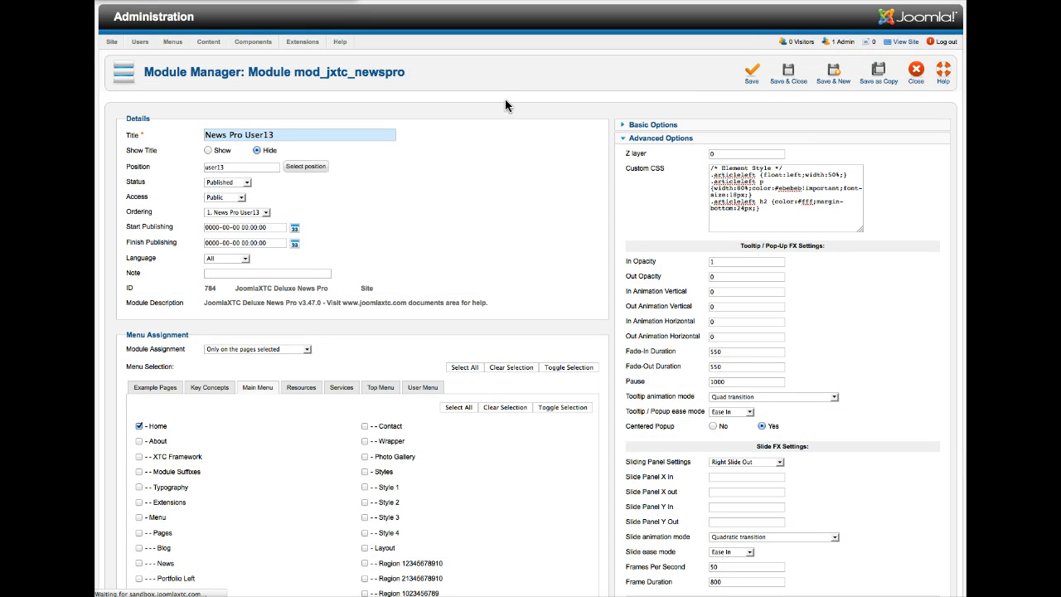
Filter the module list by the user19 position and open the NewsPro User19 module.
{"action": "left_click", "coordinate": [661, 118]}
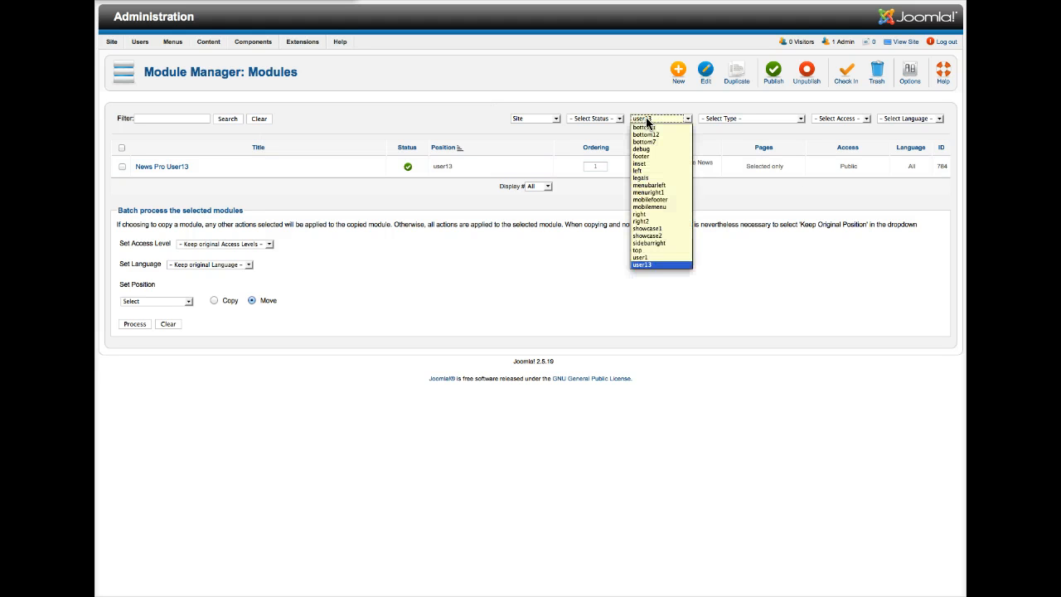
{"action": "scroll", "coordinate": [651, 217], "scroll_direction": "down", "scroll_amount": 1}
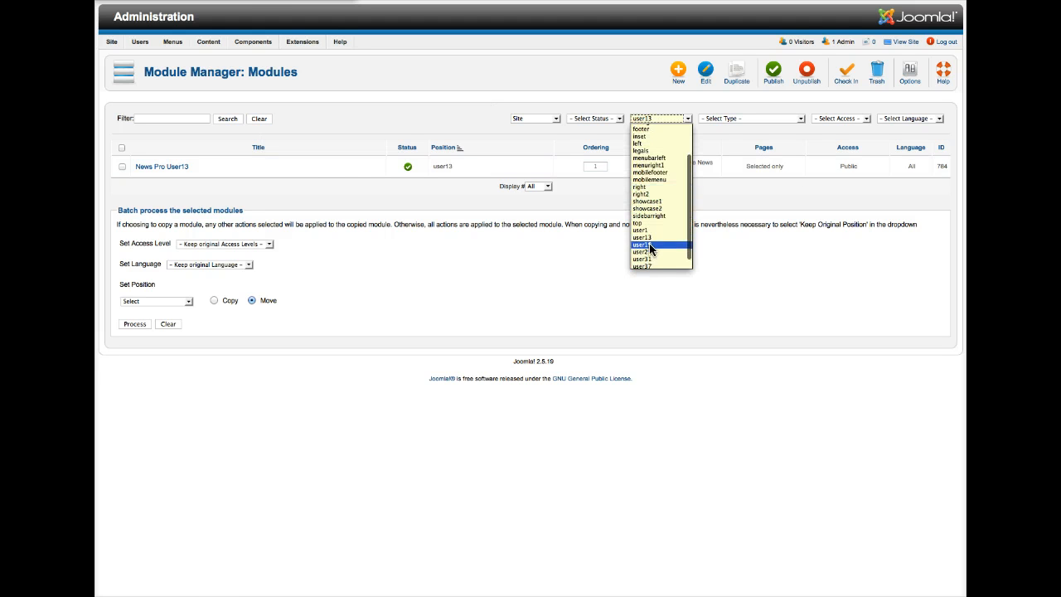
{"action": "left_click", "coordinate": [651, 245]}
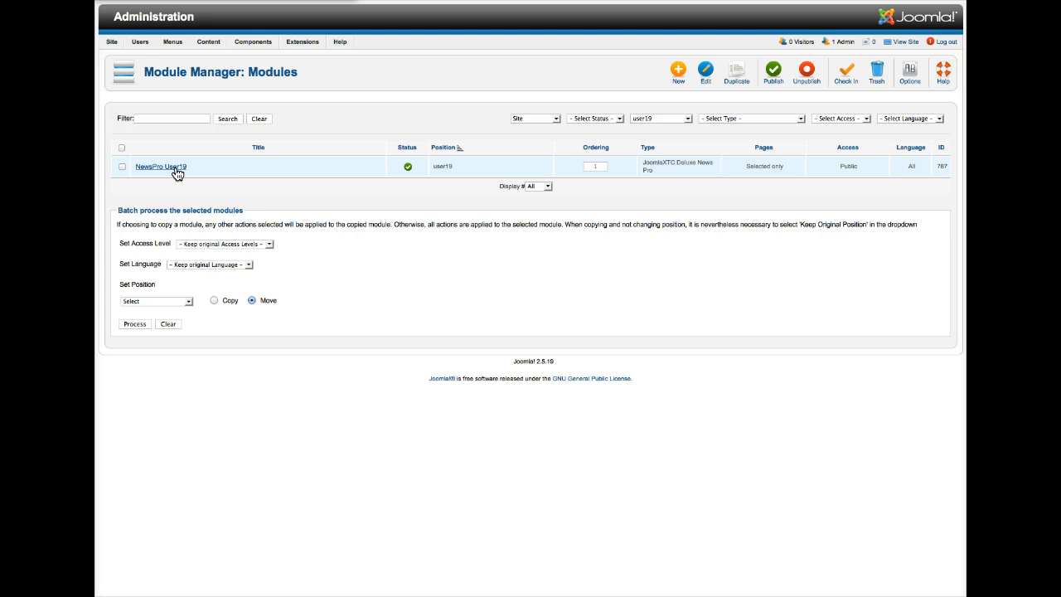
{"action": "left_click", "coordinate": [176, 169]}
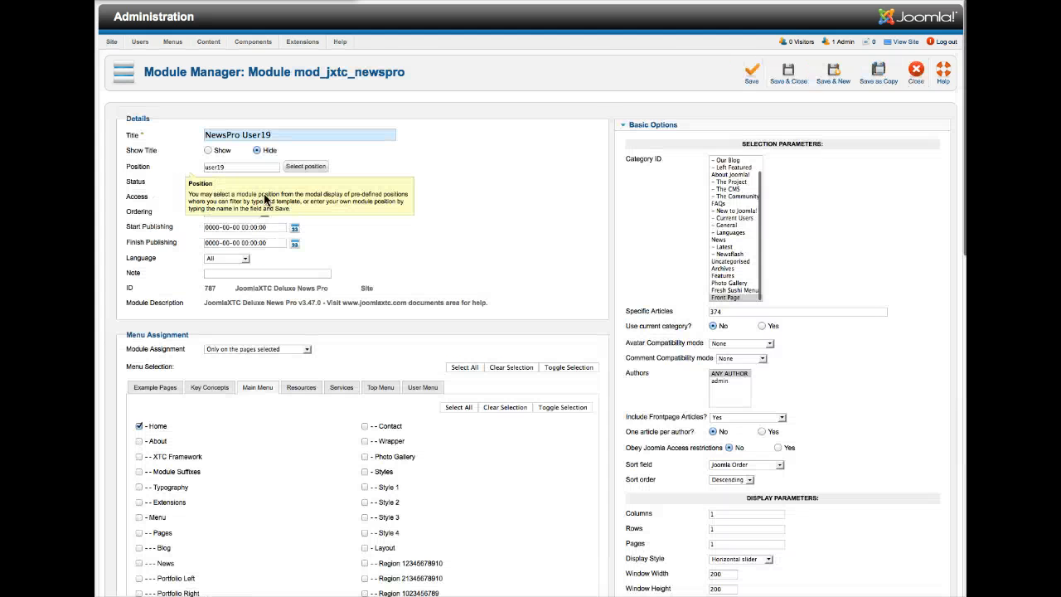
Examine the NewsPro User19 module's display parameters and its samuri_articles_right template setting, and return to the module list.
{"action": "scroll", "coordinate": [632, 329], "scroll_direction": "down", "scroll_amount": 10}
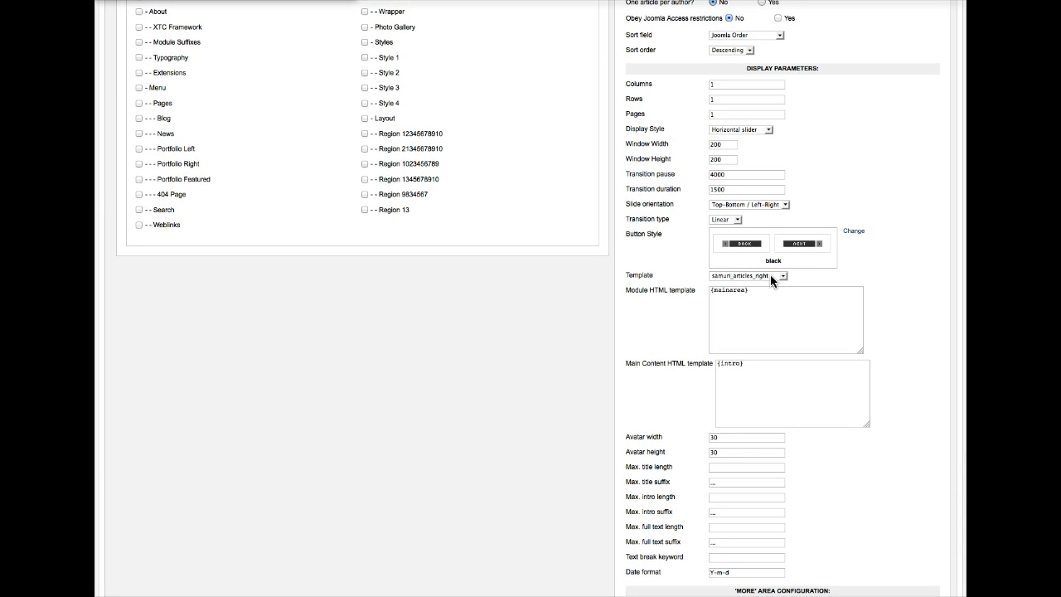
{"action": "scroll", "coordinate": [649, 291], "scroll_direction": "down", "scroll_amount": 2}
{"action": "scroll", "coordinate": [650, 298], "scroll_direction": "up", "scroll_amount": 12}
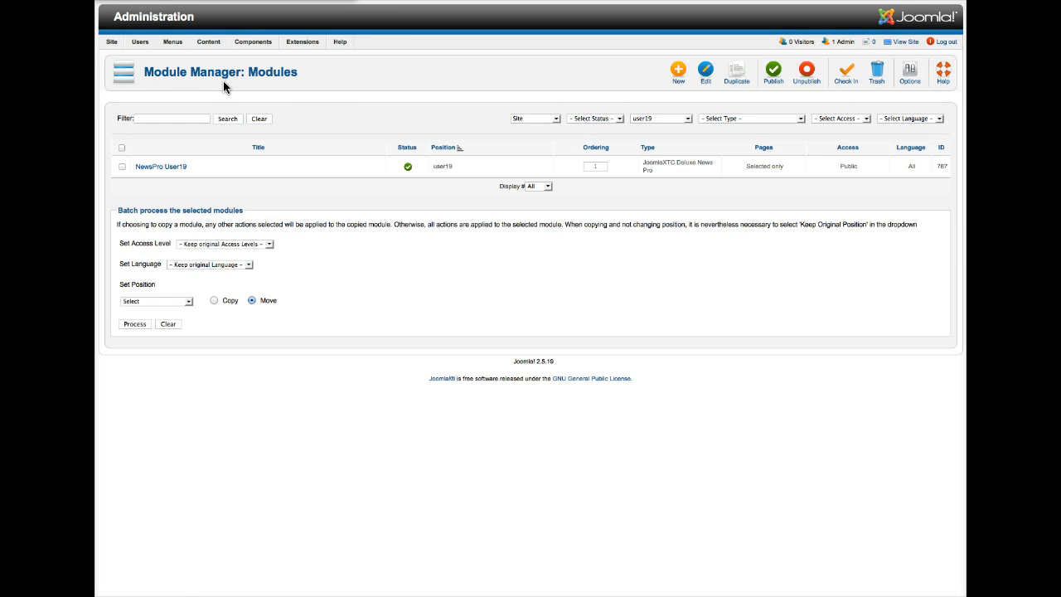
Examine the alternating article sections below Superior Sushi on the live Samurai home page.
{"action": "mouse_move", "coordinate": [275, 44]}
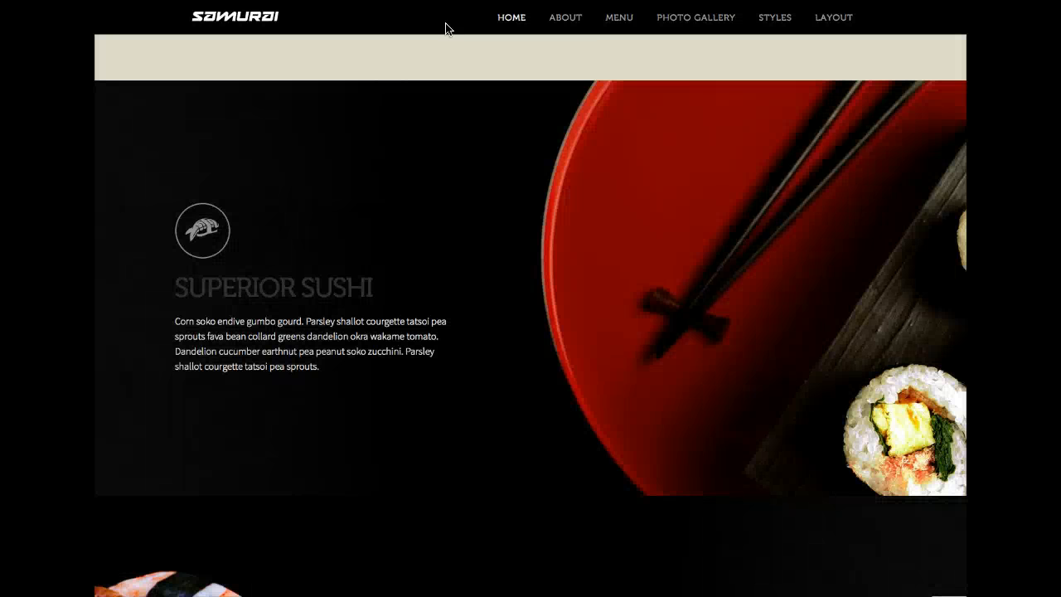
{"action": "scroll", "coordinate": [389, 365], "scroll_direction": "down", "scroll_amount": 15}
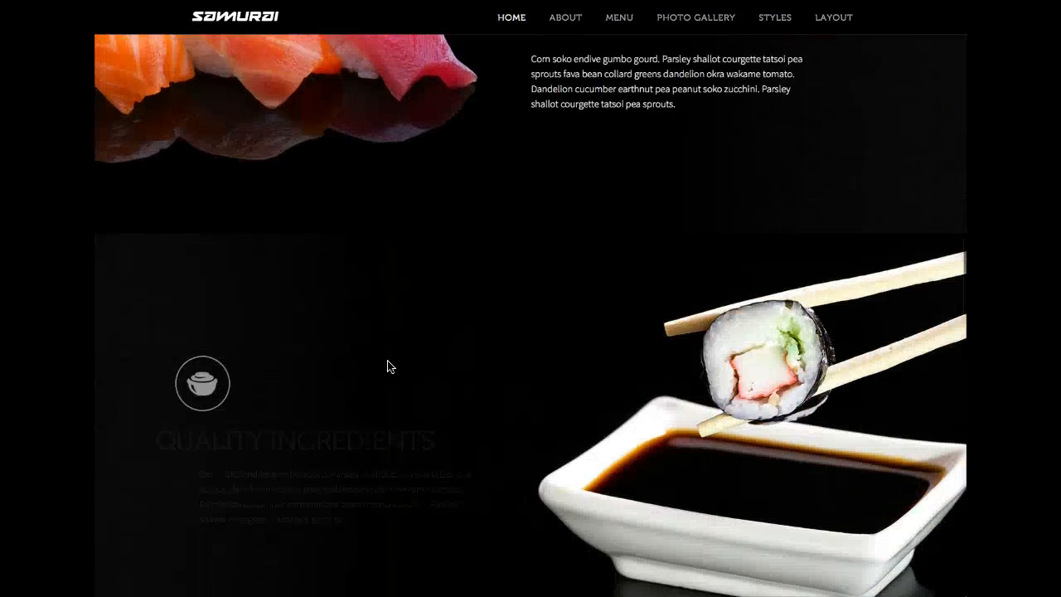
{"action": "scroll", "coordinate": [390, 366], "scroll_direction": "down", "scroll_amount": 6}
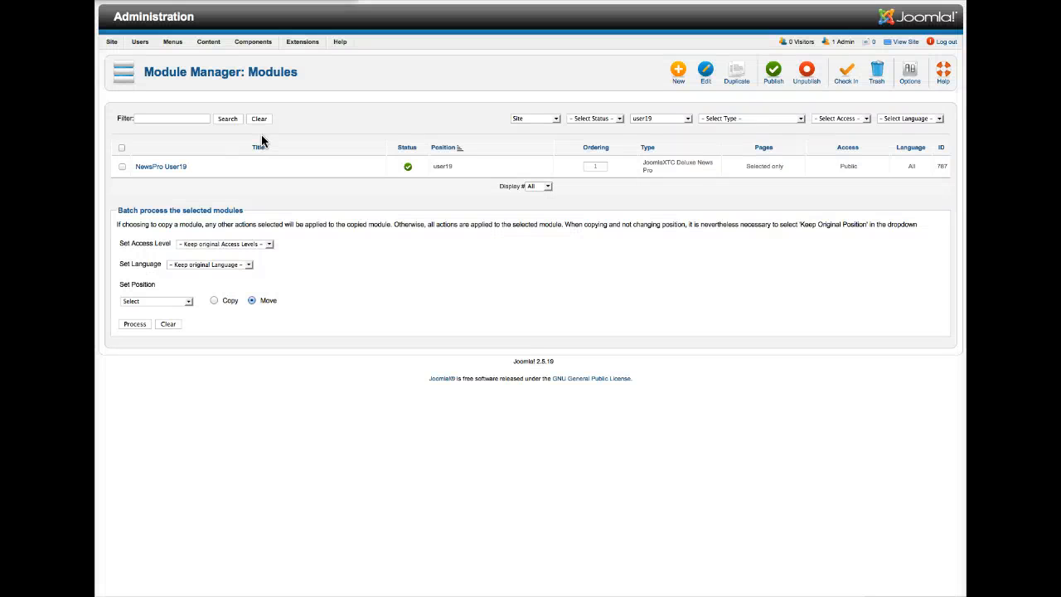
Open the Bottom Article module in the bottom1 position, examine the images/rice1.png tag in its custom HTML output, and close it.
{"action": "left_click", "coordinate": [654, 120]}
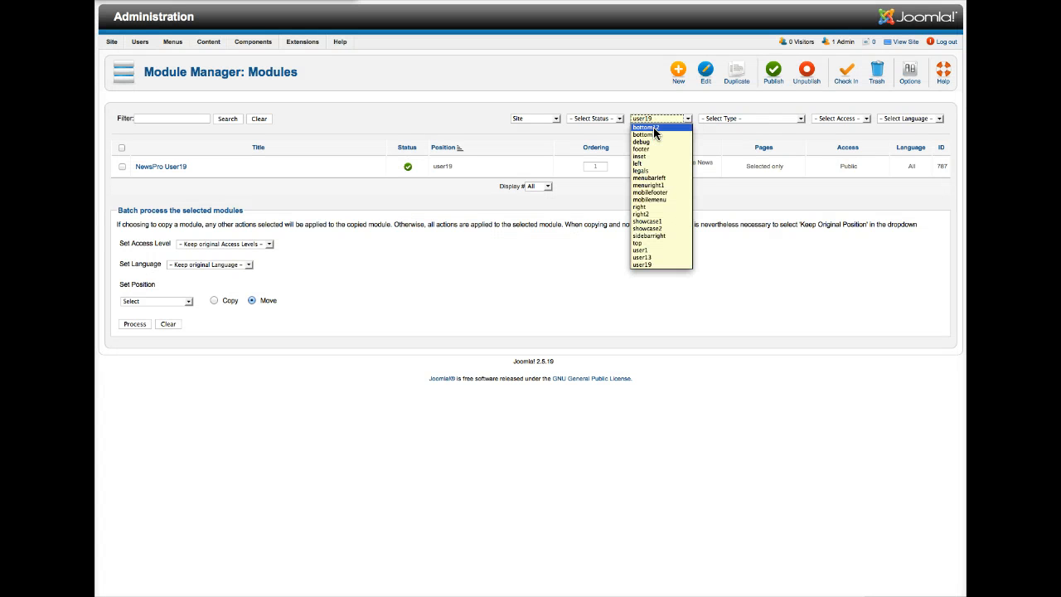
{"action": "left_click", "coordinate": [650, 126]}
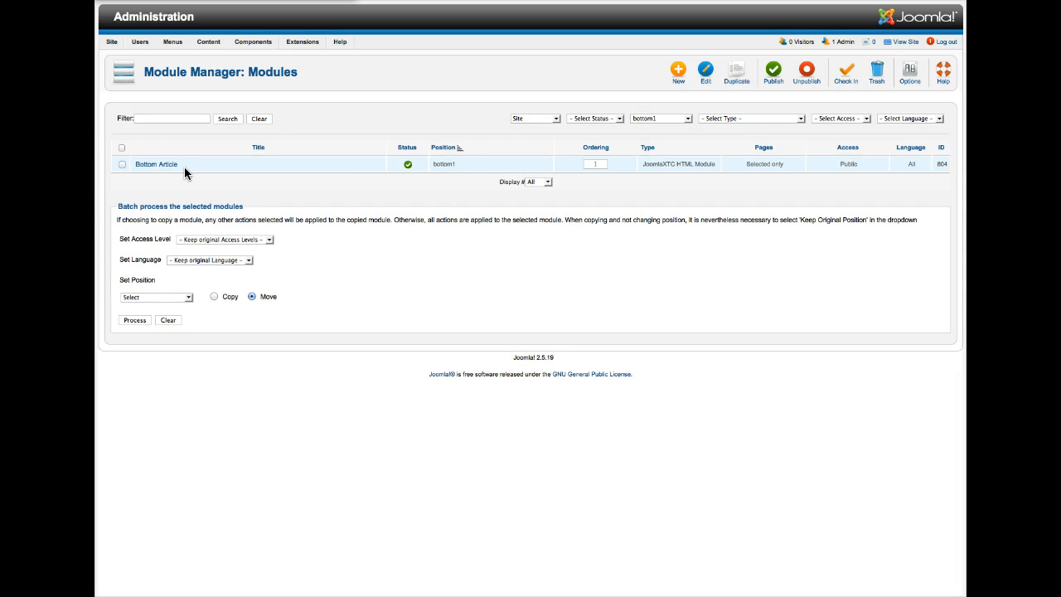
{"action": "left_click", "coordinate": [157, 165]}
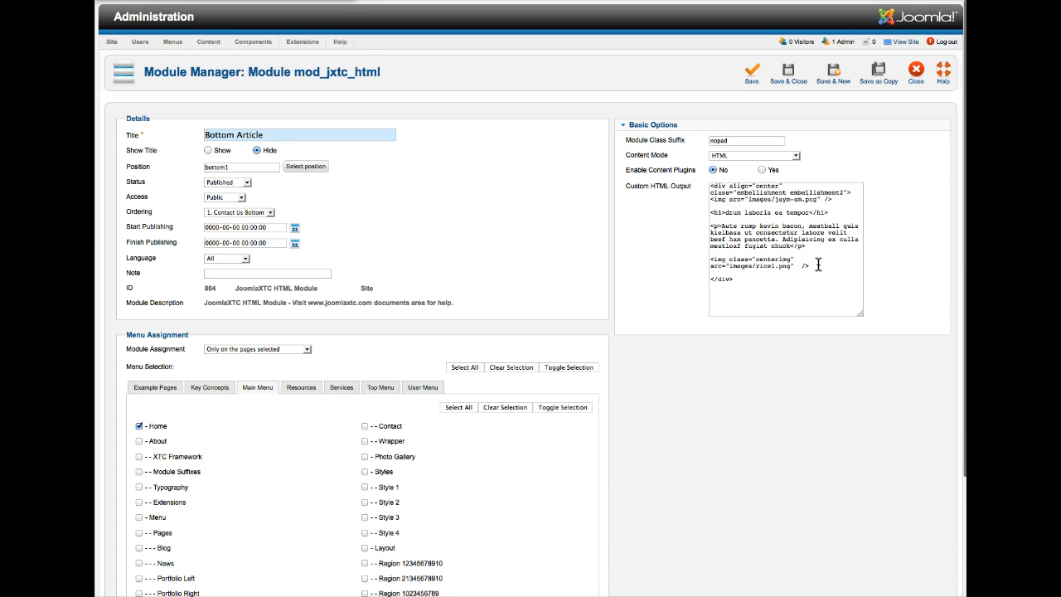
{"action": "left_click_drag", "start_coordinate": [817, 265], "coordinate": [706, 259]}
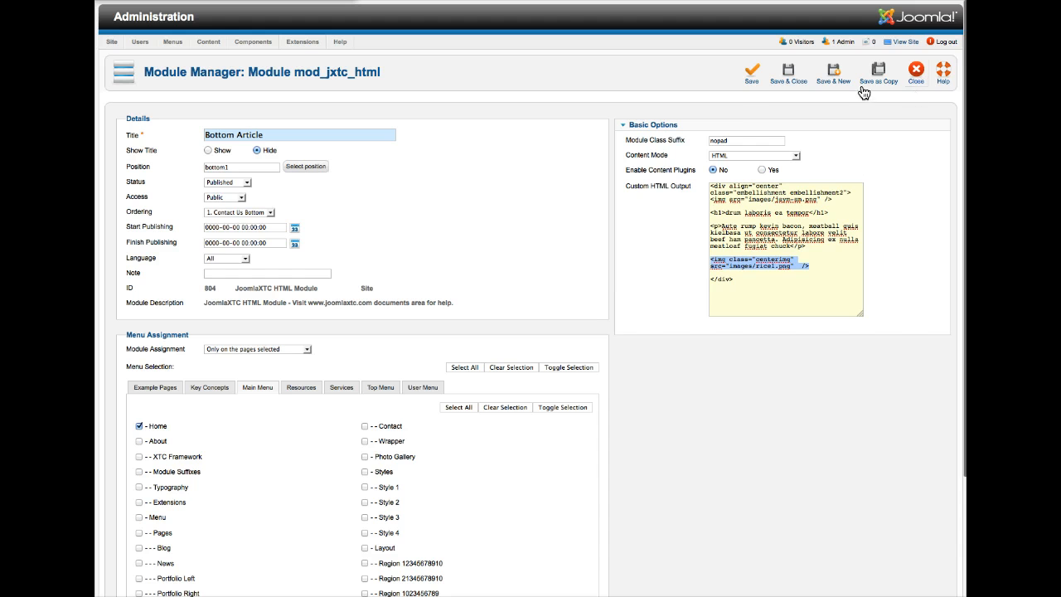
{"action": "left_click", "coordinate": [918, 80]}
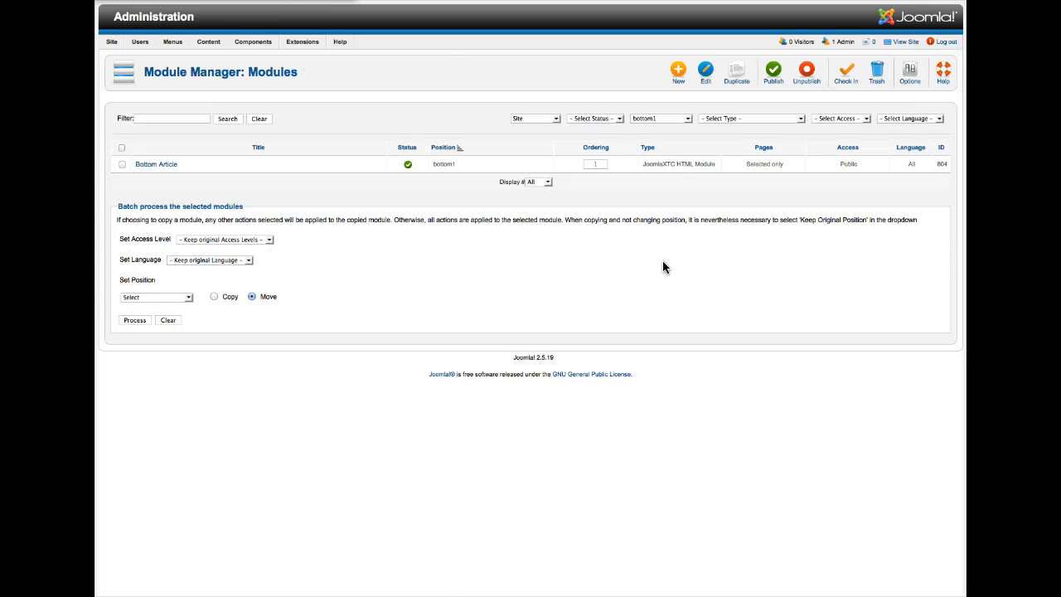
Filter the module list by the bottom7 position and open the JoomlaXTC Contact Wall module.
{"action": "left_click", "coordinate": [655, 118]}
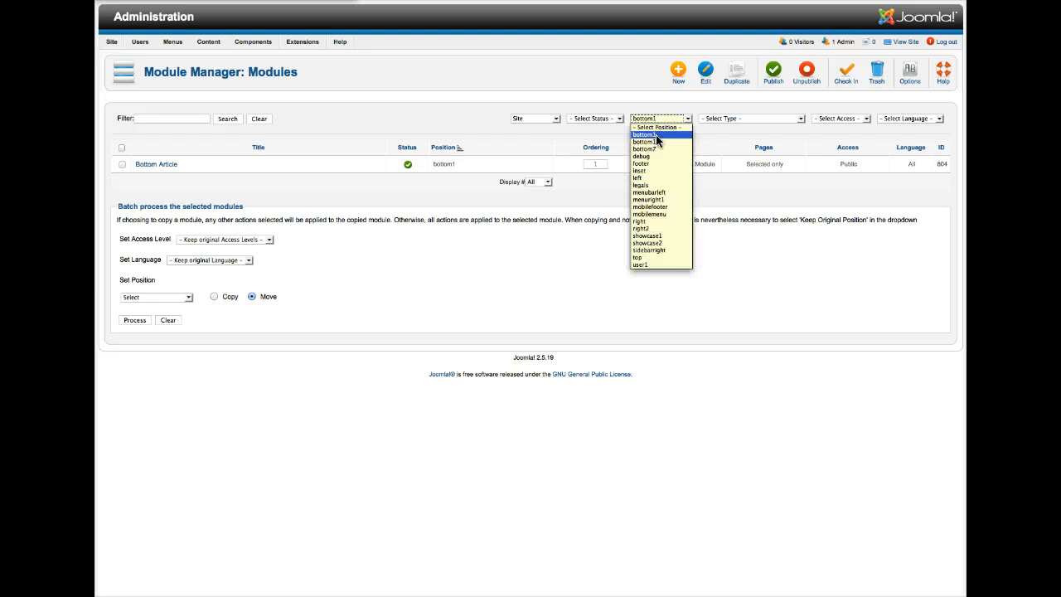
{"action": "left_click", "coordinate": [655, 154]}
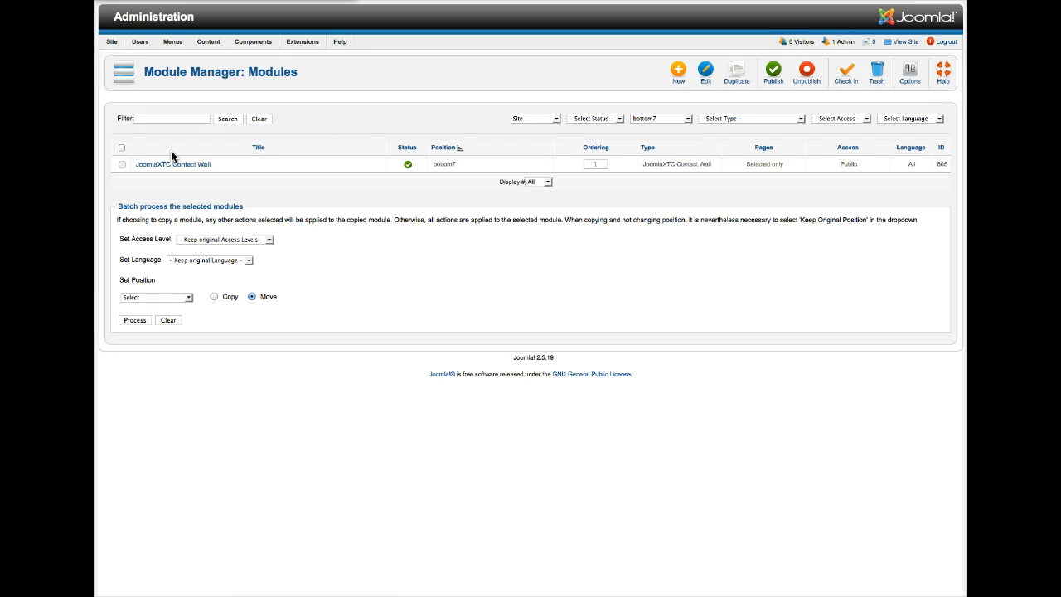
{"action": "left_click", "coordinate": [177, 165]}
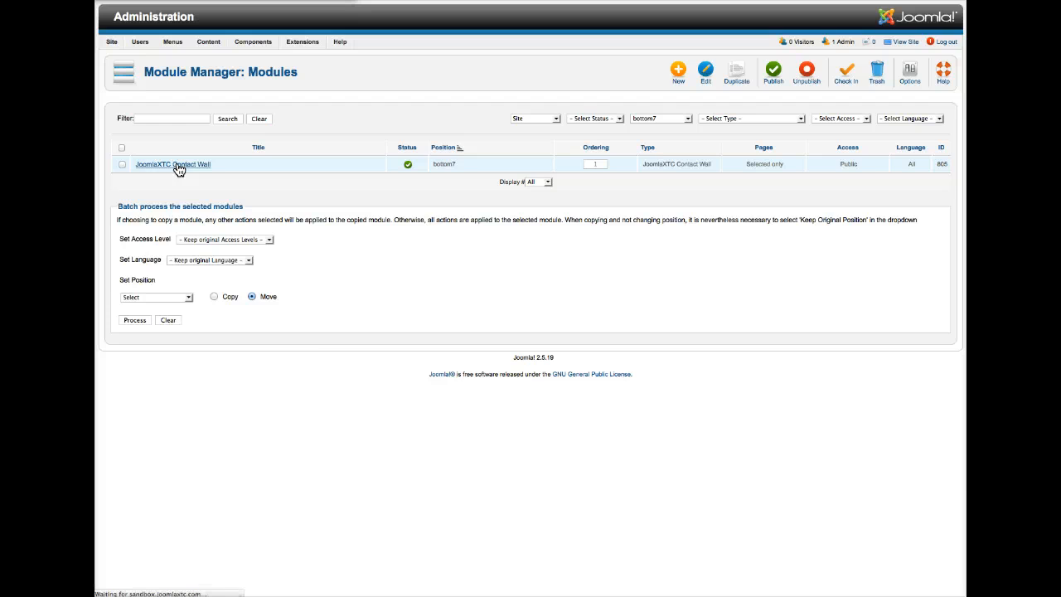
Examine the Contact Wall's logo image tag in the module HTML template and the heading and contact fields in the main content HTML.
{"action": "scroll", "coordinate": [655, 309], "scroll_direction": "down", "scroll_amount": 8}
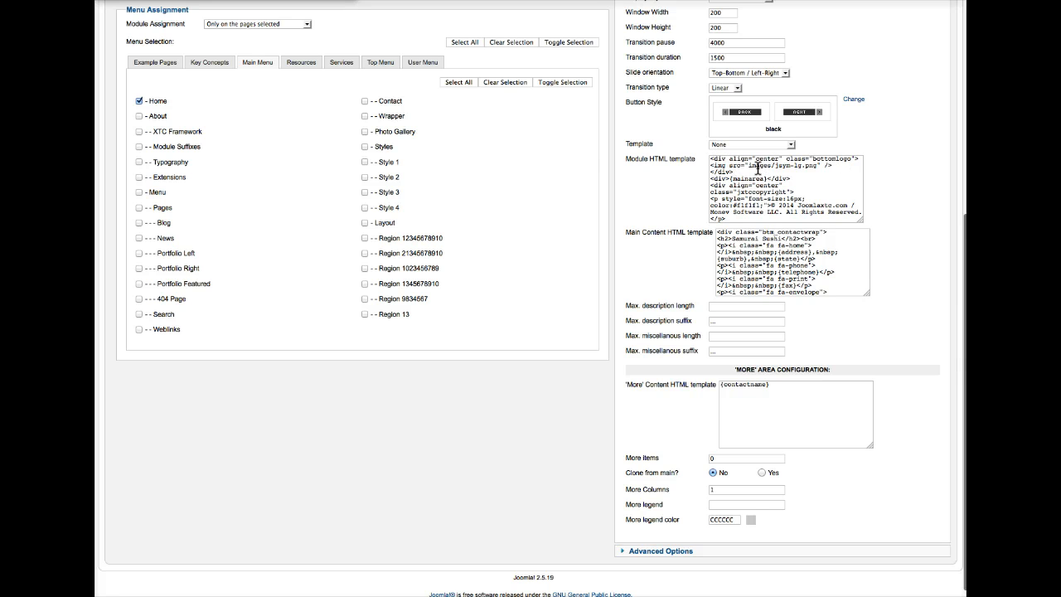
{"action": "left_click", "coordinate": [723, 163]}
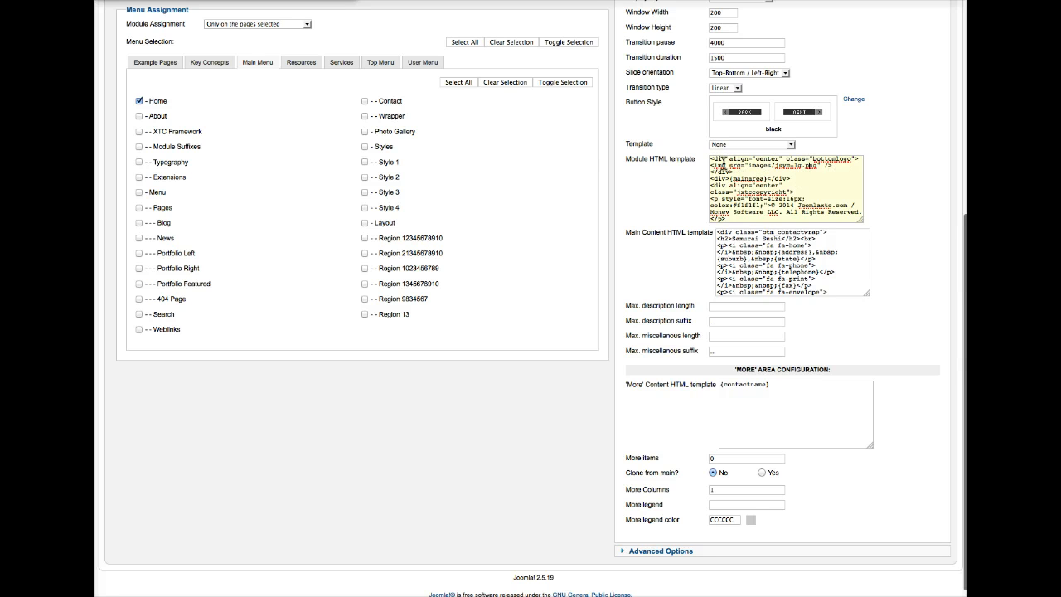
{"action": "left_click_drag", "start_coordinate": [710, 164], "coordinate": [834, 166]}
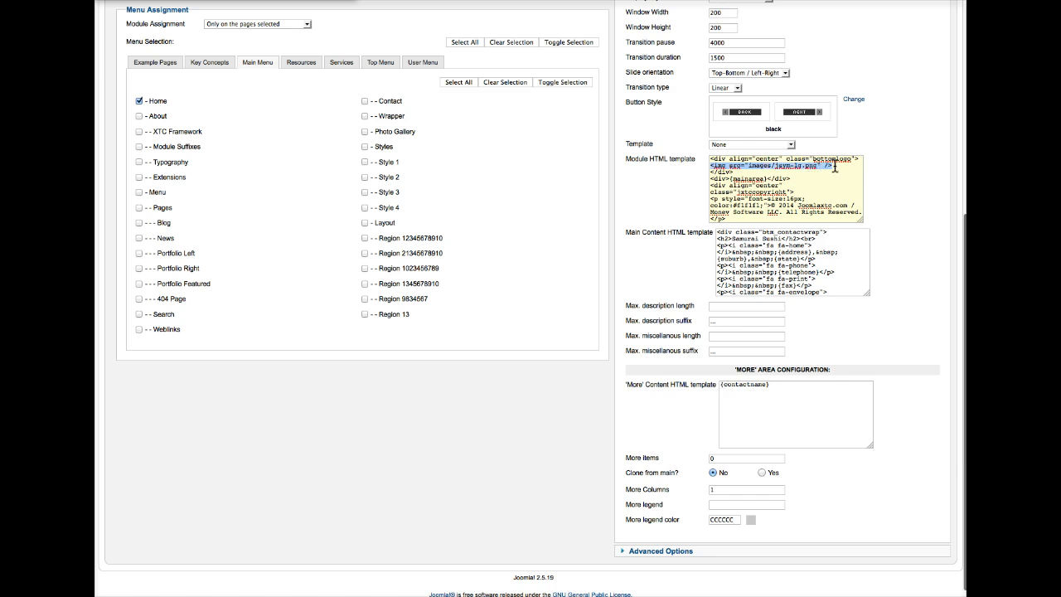
{"action": "scroll", "coordinate": [710, 191], "scroll_direction": "down", "scroll_amount": 1}
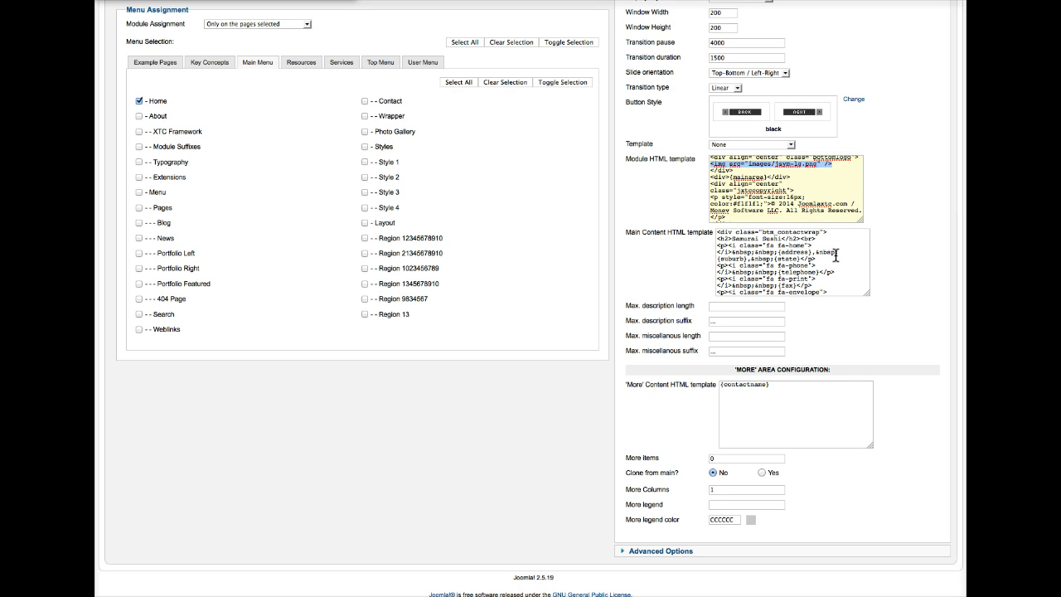
{"action": "left_click_drag", "start_coordinate": [716, 240], "coordinate": [826, 238]}
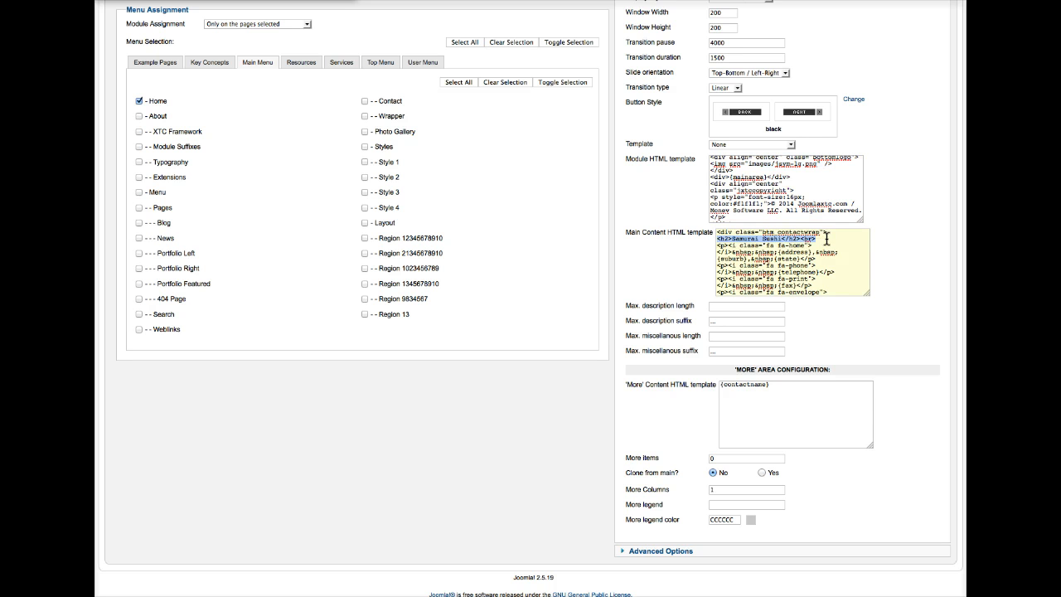
{"action": "left_click", "coordinate": [729, 245]}
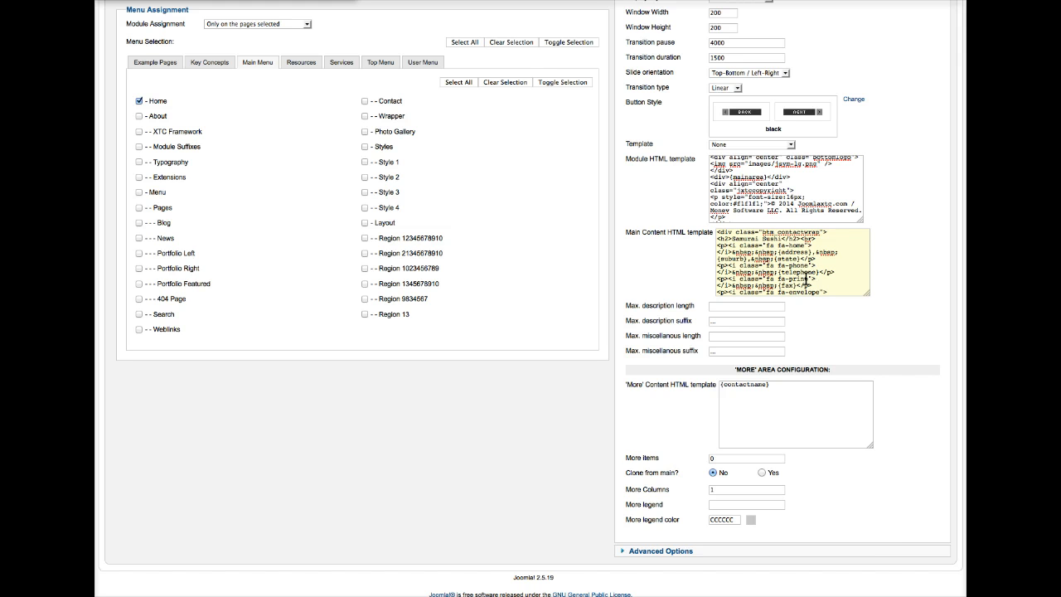
{"action": "scroll", "coordinate": [845, 257], "scroll_direction": "down", "scroll_amount": 3}
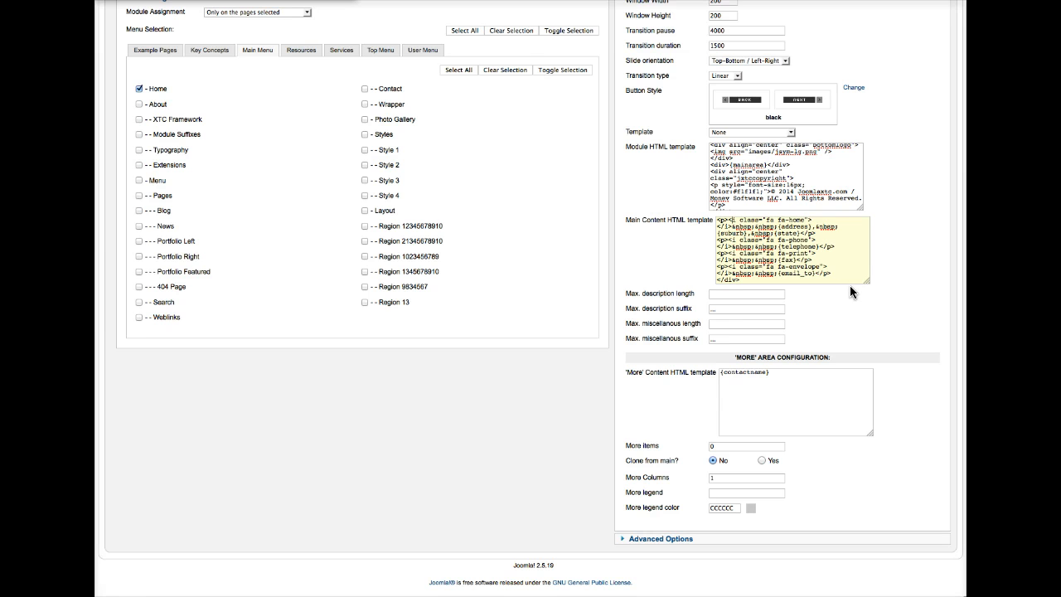
Examine the Contact Wall module's advanced options, including the custom CSS rules for the contact text, logo and copyright, and close the module.
{"action": "left_click", "coordinate": [655, 540]}
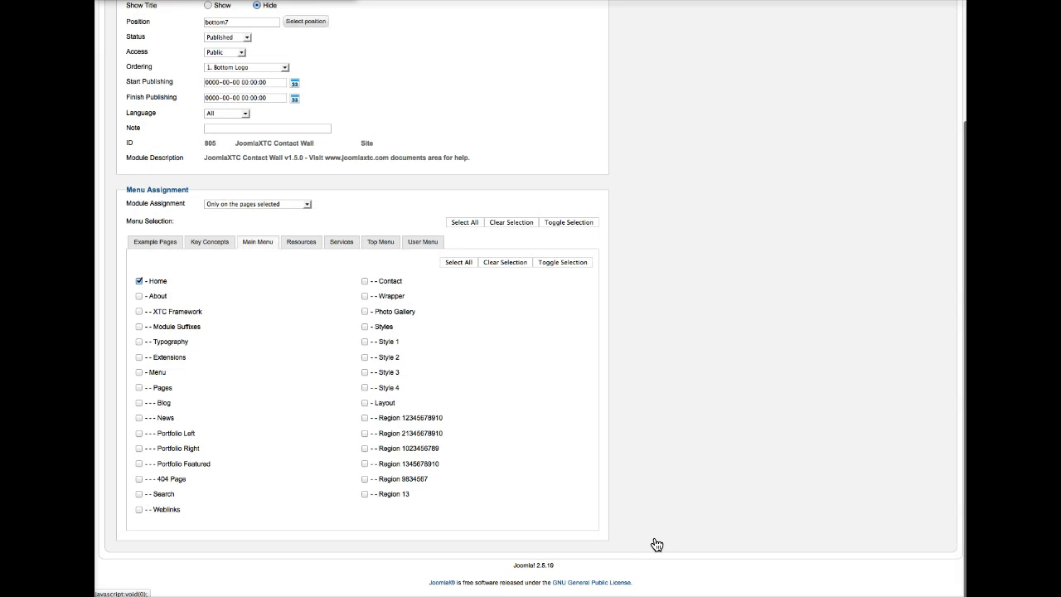
{"action": "scroll", "coordinate": [658, 500], "scroll_direction": "down", "scroll_amount": 2}
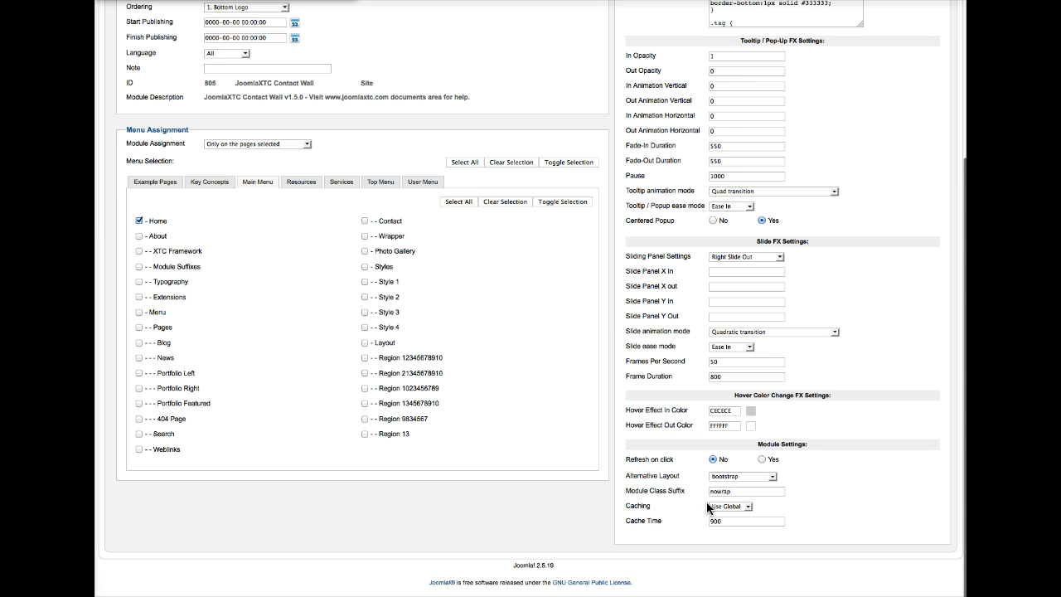
{"action": "scroll", "coordinate": [857, 269], "scroll_direction": "up", "scroll_amount": 5}
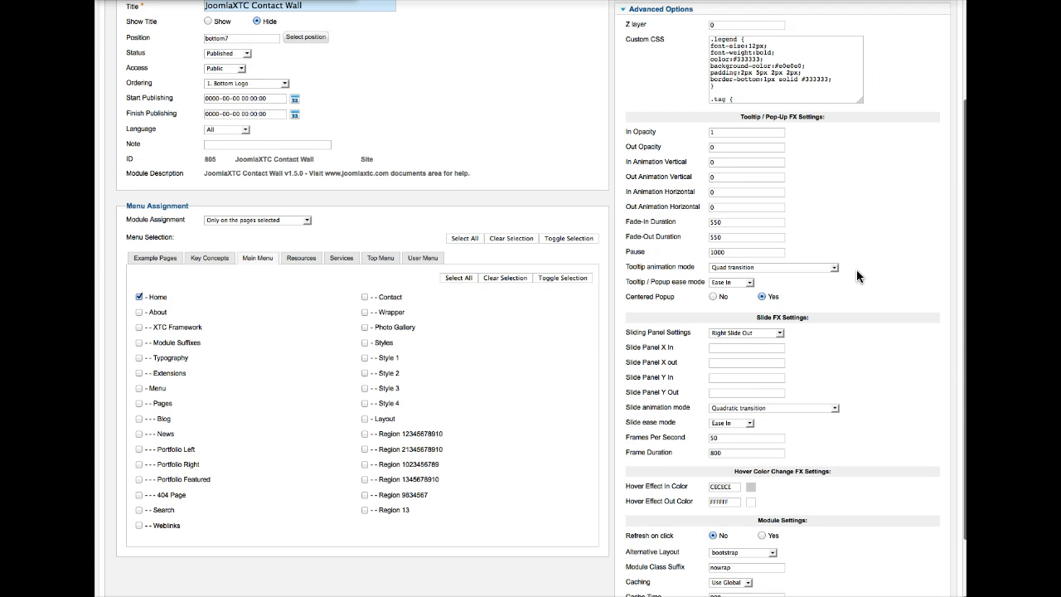
{"action": "scroll", "coordinate": [800, 198], "scroll_direction": "down", "scroll_amount": 3}
{"action": "scroll", "coordinate": [797, 196], "scroll_direction": "down", "scroll_amount": 2}
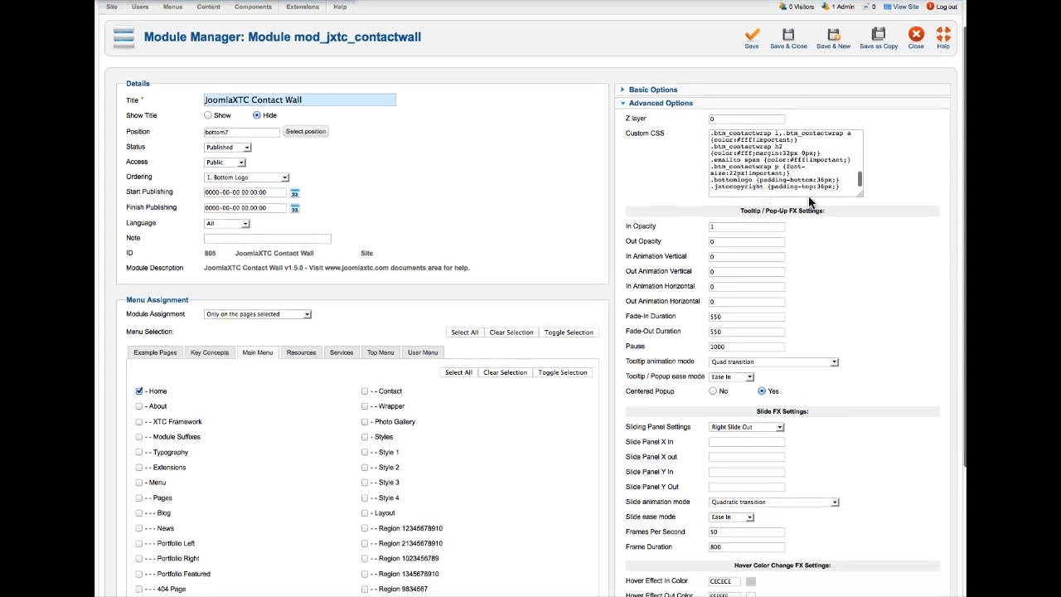
{"action": "scroll", "coordinate": [797, 196], "scroll_direction": "up", "scroll_amount": 5}
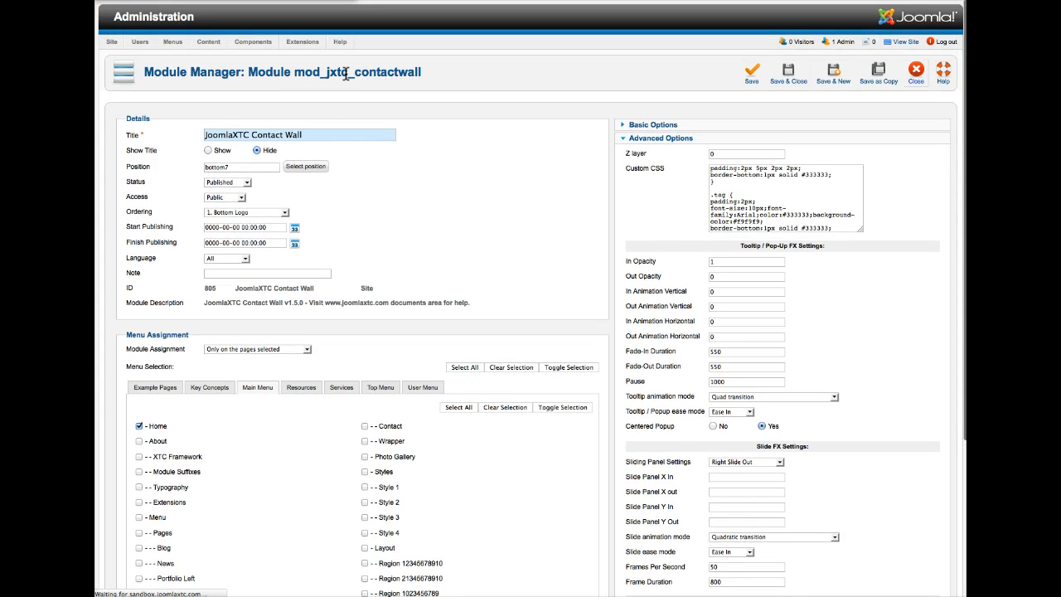
{"action": "left_click", "coordinate": [915, 75]}
Filter the module list by the footer position, view the Disclaimer Footer module's custom HTML output, and close it.
{"action": "left_click", "coordinate": [652, 119]}
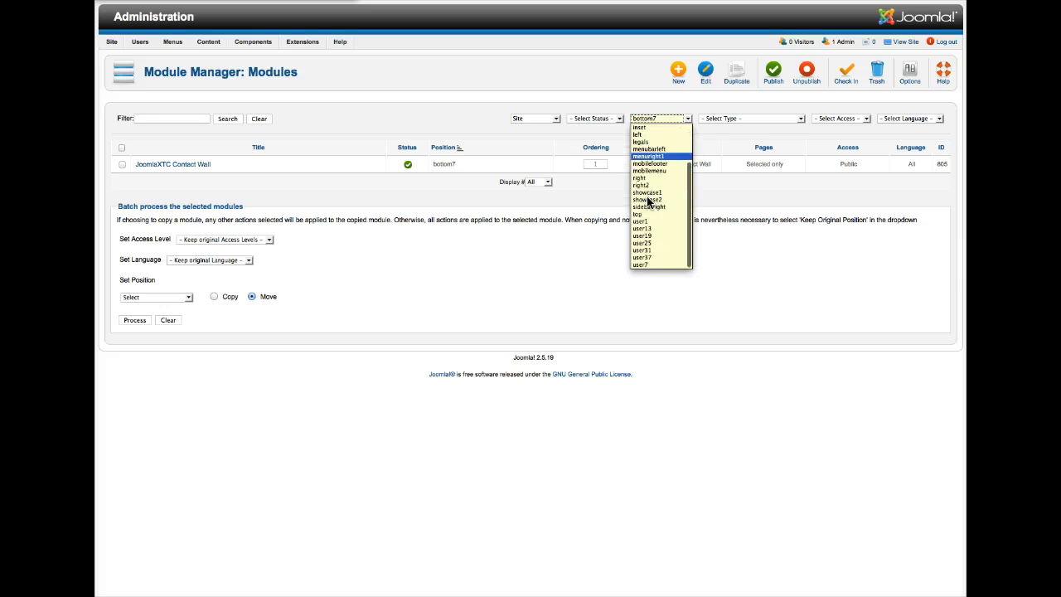
{"action": "scroll", "coordinate": [649, 201], "scroll_direction": "up", "scroll_amount": 5}
{"action": "left_click", "coordinate": [651, 168]}
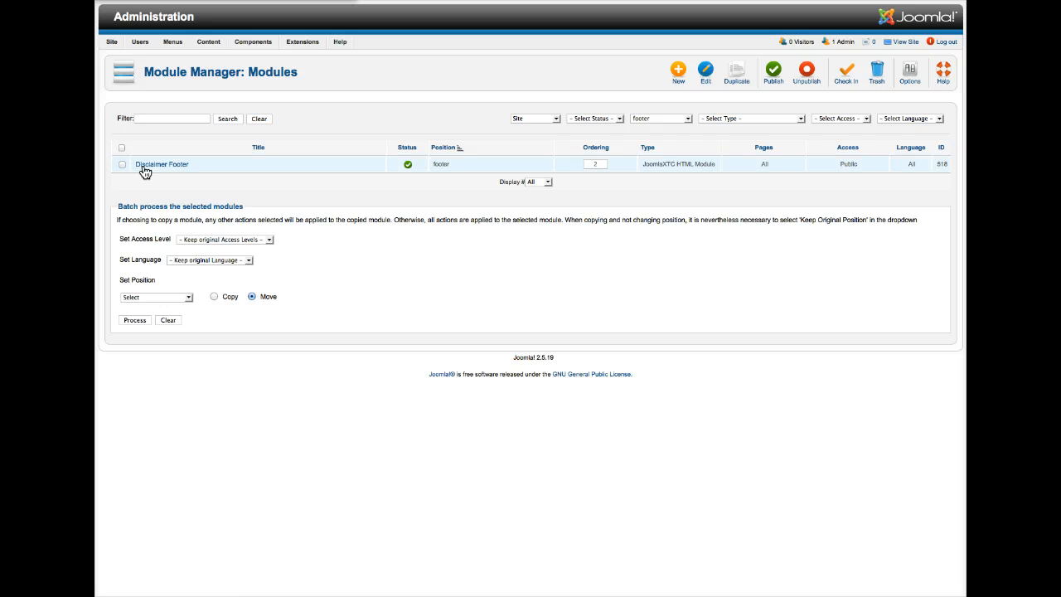
{"action": "left_click", "coordinate": [143, 168]}
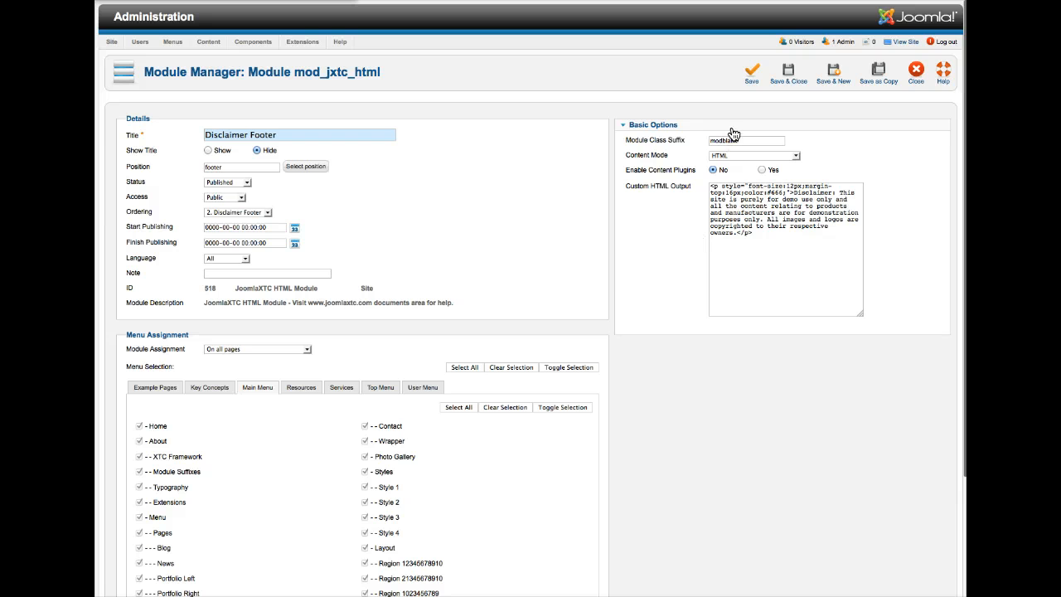
{"action": "left_click", "coordinate": [914, 74]}
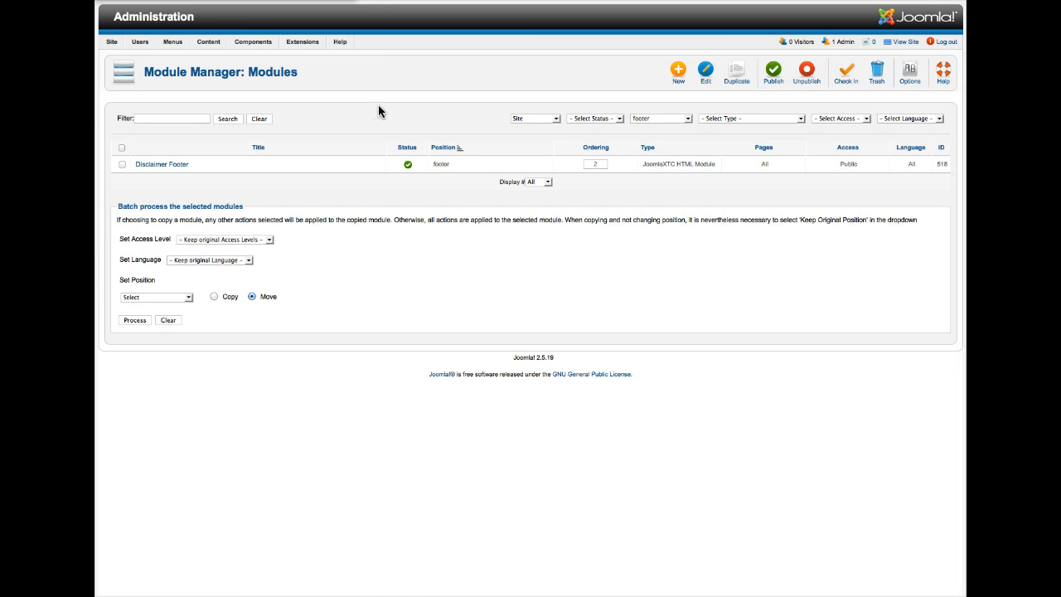
Filter the module list by the legals position and open the Social Bottom module.
{"action": "left_click", "coordinate": [655, 119]}
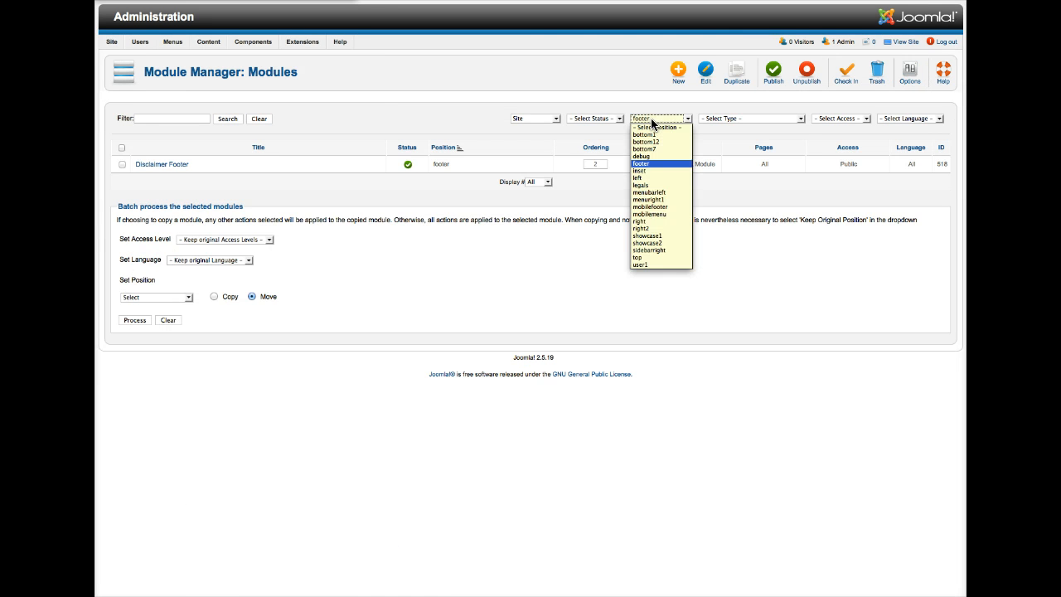
{"action": "left_click", "coordinate": [646, 185]}
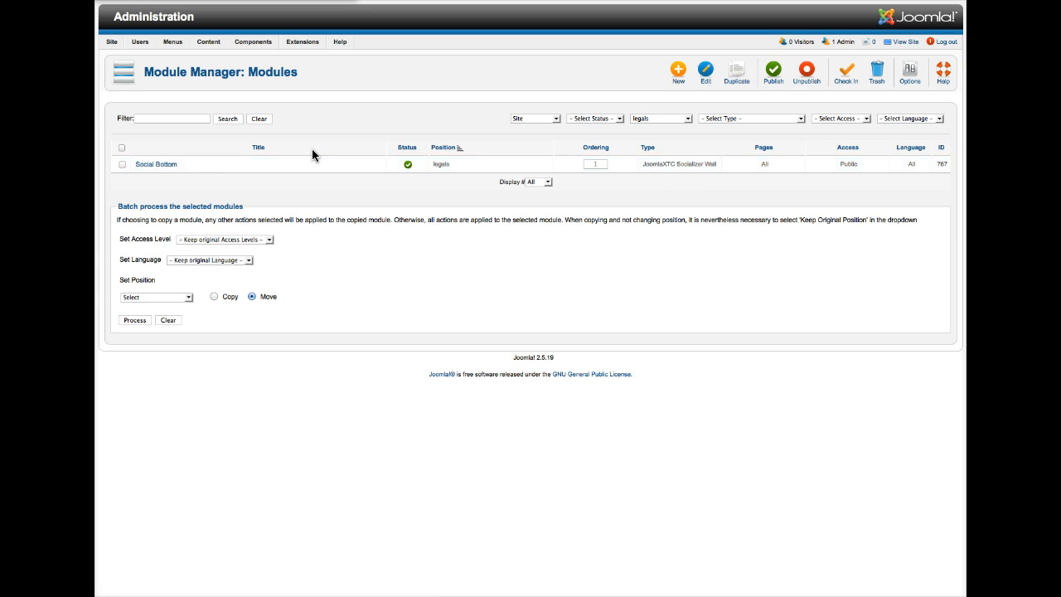
{"action": "left_click", "coordinate": [158, 164]}
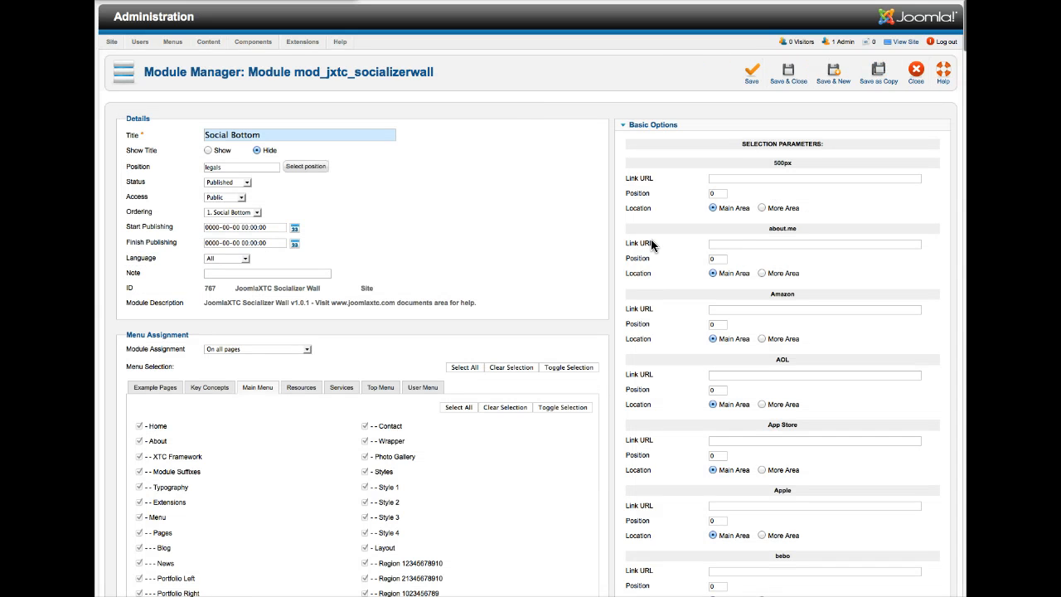
Examine the link URL, position and location settings of the social networks in the Social Bottom module, and close it.
{"action": "mouse_move", "coordinate": [661, 247]}
{"action": "scroll", "coordinate": [659, 242], "scroll_direction": "down", "scroll_amount": 10}
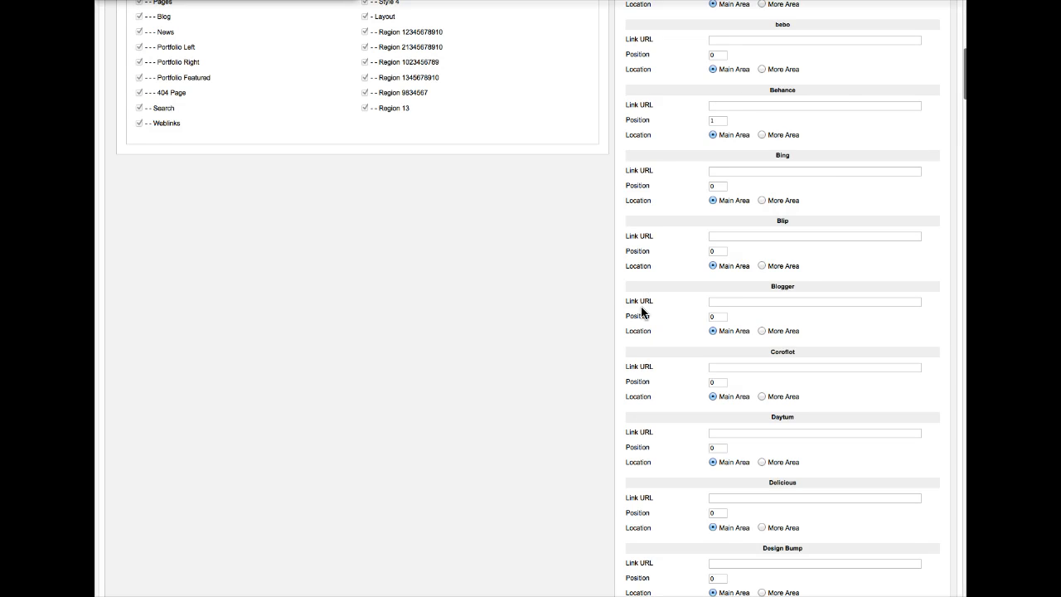
{"action": "scroll", "coordinate": [642, 312], "scroll_direction": "down", "scroll_amount": 3}
{"action": "scroll", "coordinate": [641, 312], "scroll_direction": "down", "scroll_amount": 20}
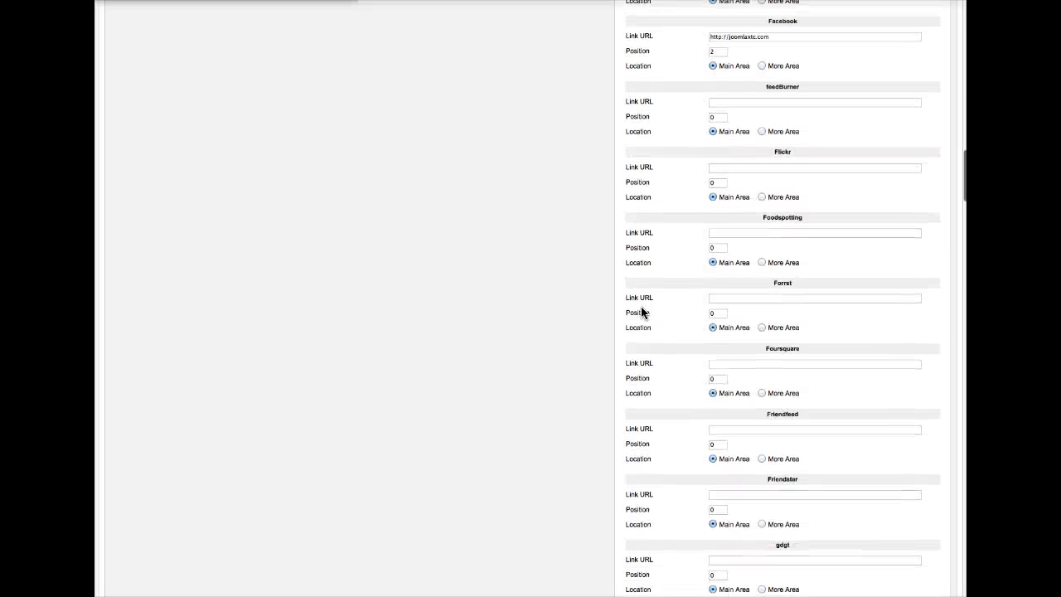
{"action": "scroll", "coordinate": [642, 311], "scroll_direction": "down", "scroll_amount": 20}
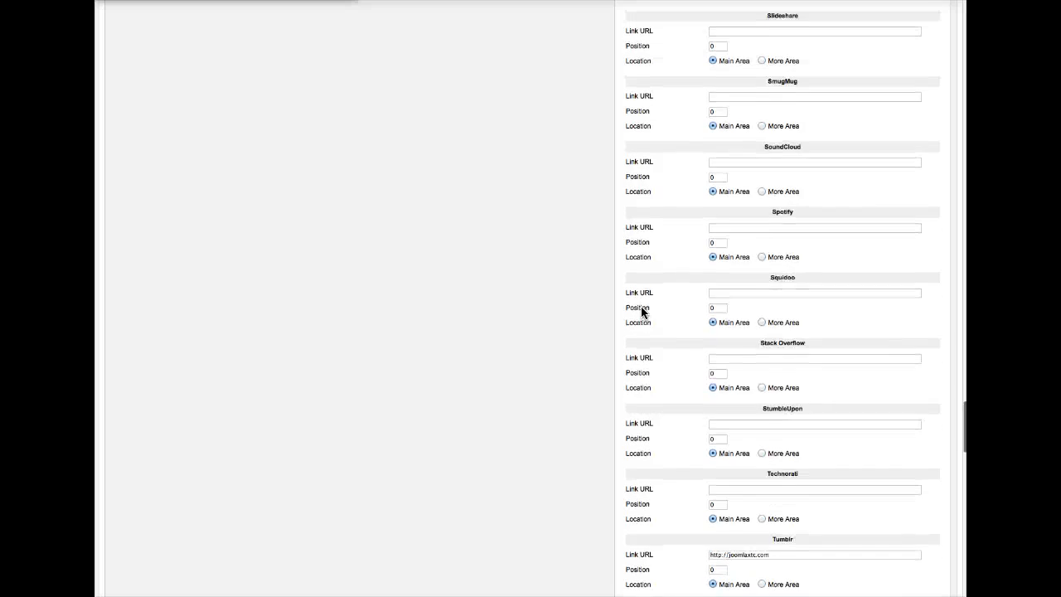
{"action": "scroll", "coordinate": [642, 311], "scroll_direction": "down", "scroll_amount": 10}
{"action": "scroll", "coordinate": [642, 311], "scroll_direction": "up", "scroll_amount": 15}
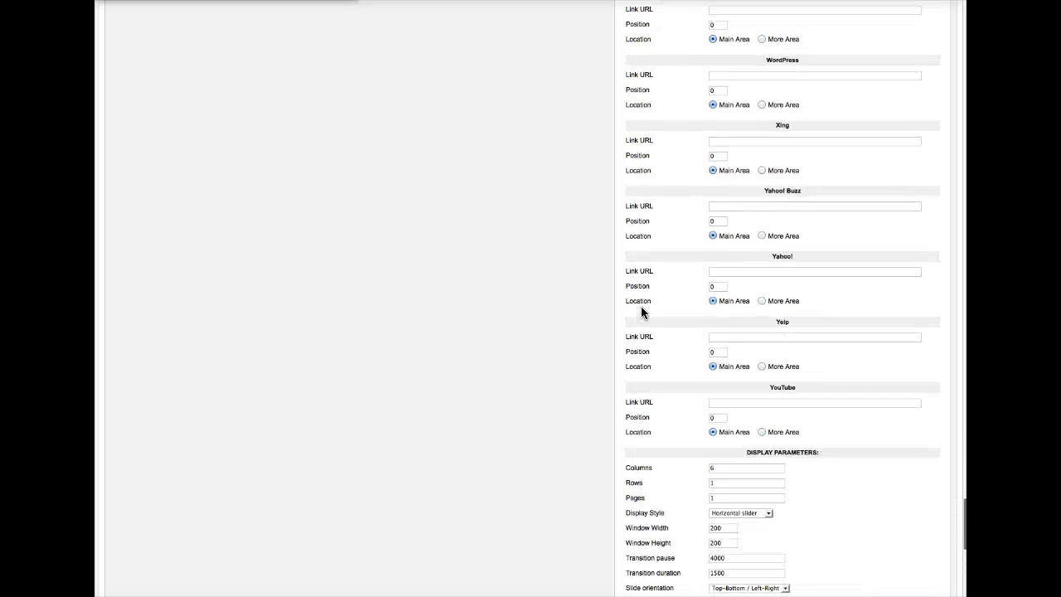
{"action": "scroll", "coordinate": [641, 311], "scroll_direction": "up", "scroll_amount": 20}
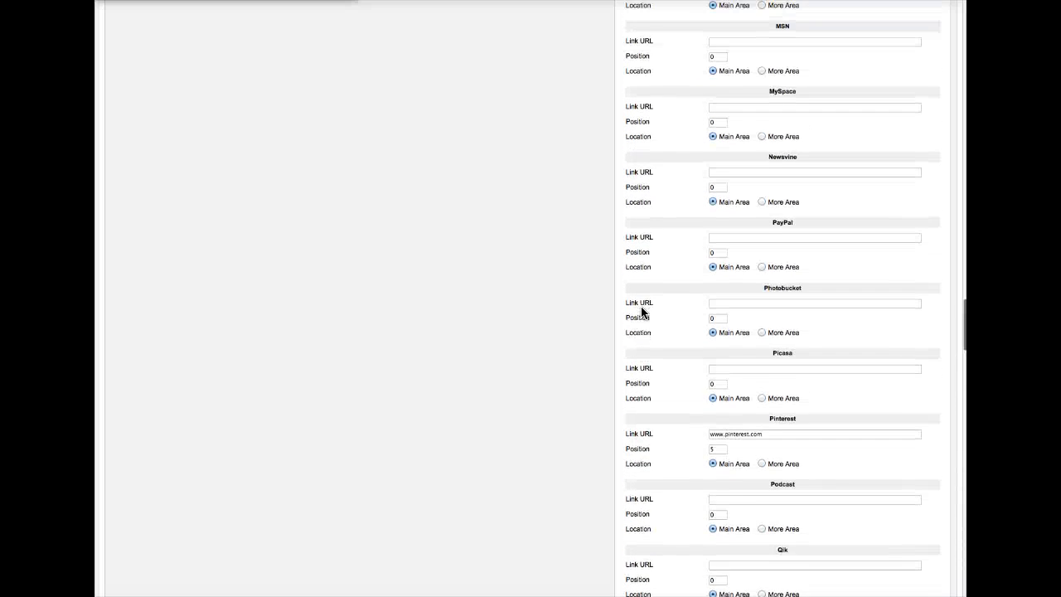
{"action": "scroll", "coordinate": [641, 311], "scroll_direction": "up", "scroll_amount": 20}
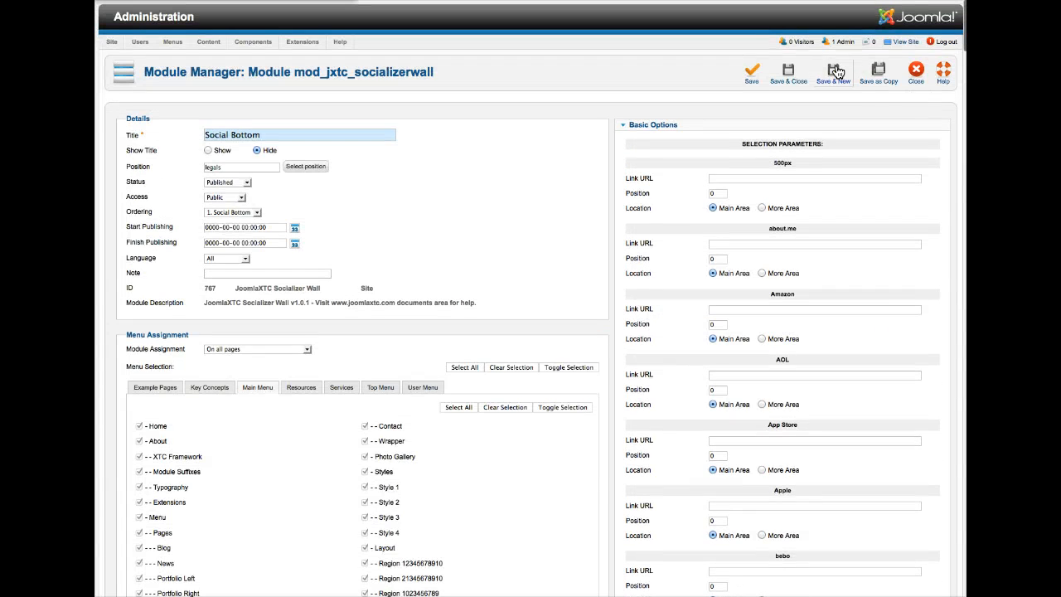
{"action": "left_click", "coordinate": [918, 78]}
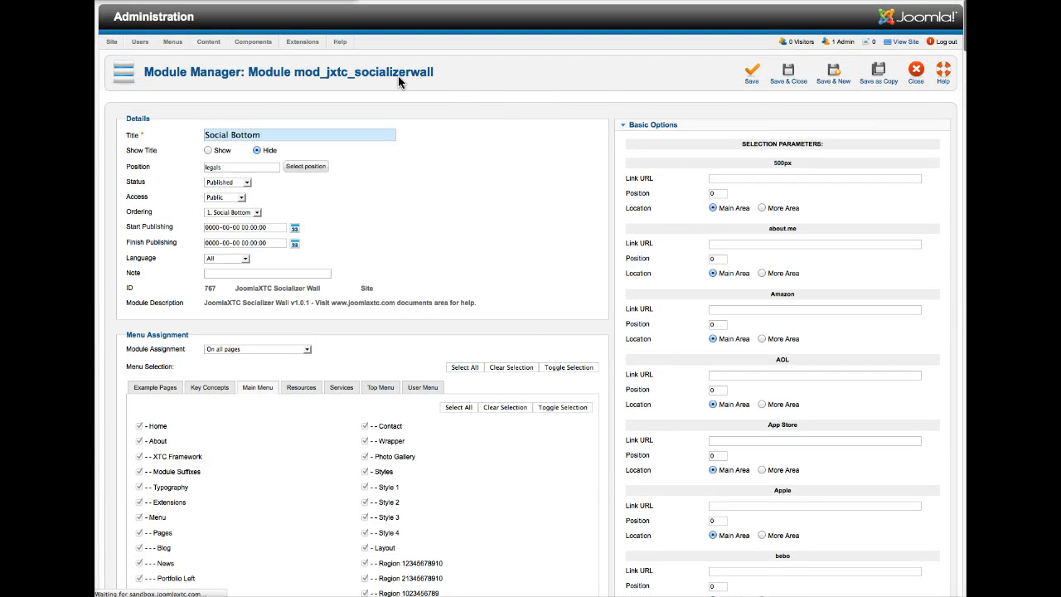
Open the Samurai - Default style in the Template Manager and expand its global settings.
{"action": "mouse_move", "coordinate": [299, 42]}
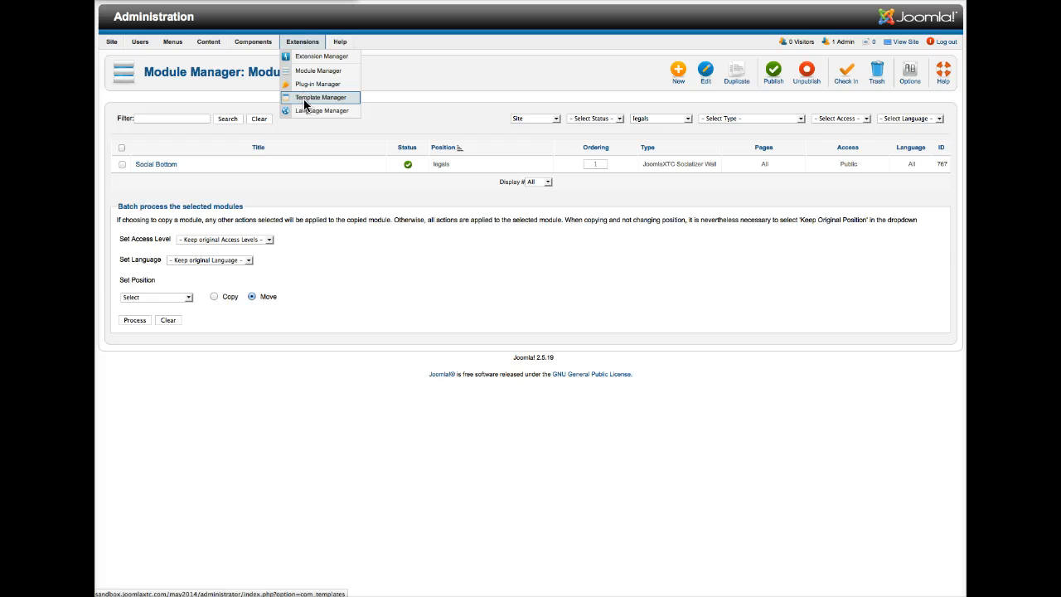
{"action": "left_click", "coordinate": [304, 99]}
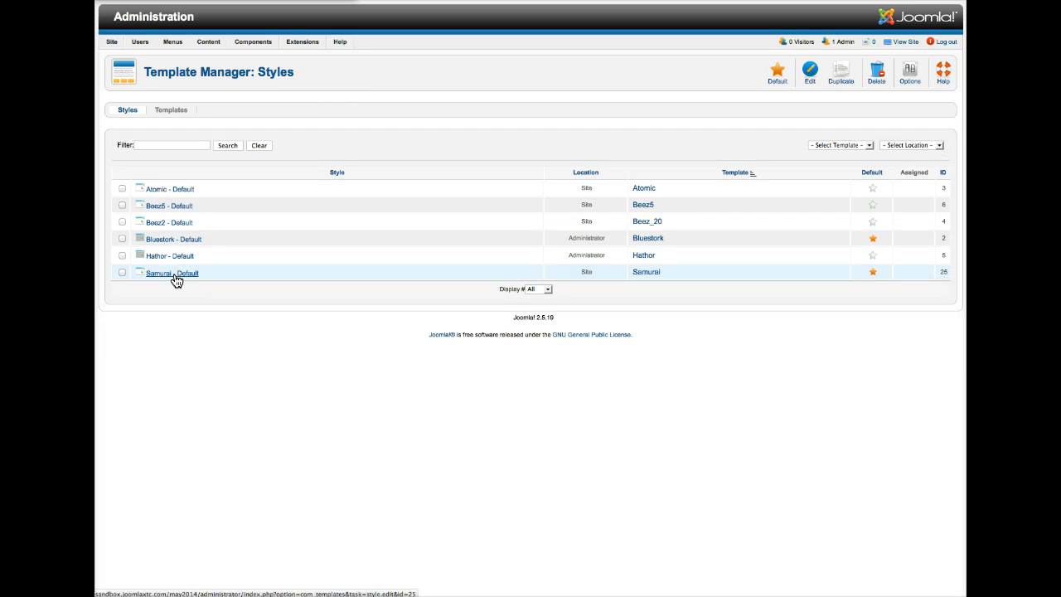
{"action": "left_click", "coordinate": [175, 276]}
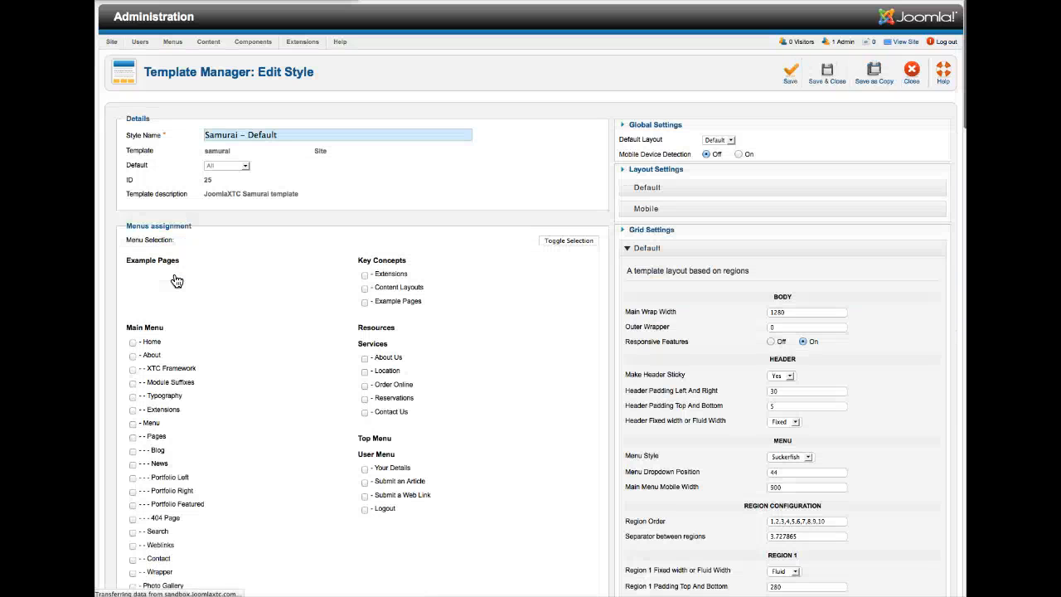
{"action": "left_click", "coordinate": [664, 124]}
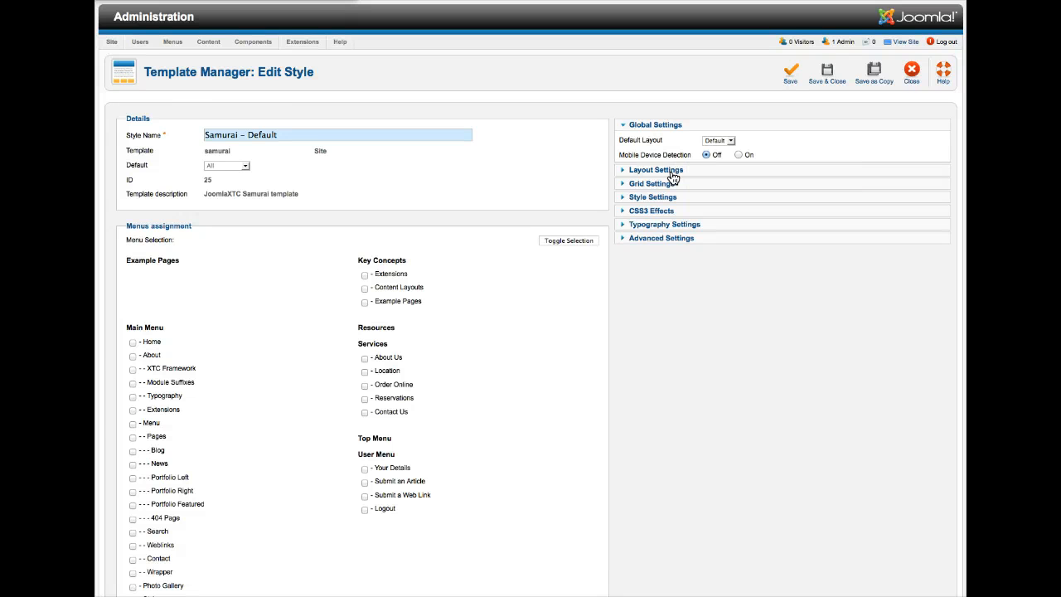
Open the Default layout in the layout settings and choose Style 1 as its template style.
{"action": "left_click", "coordinate": [663, 170]}
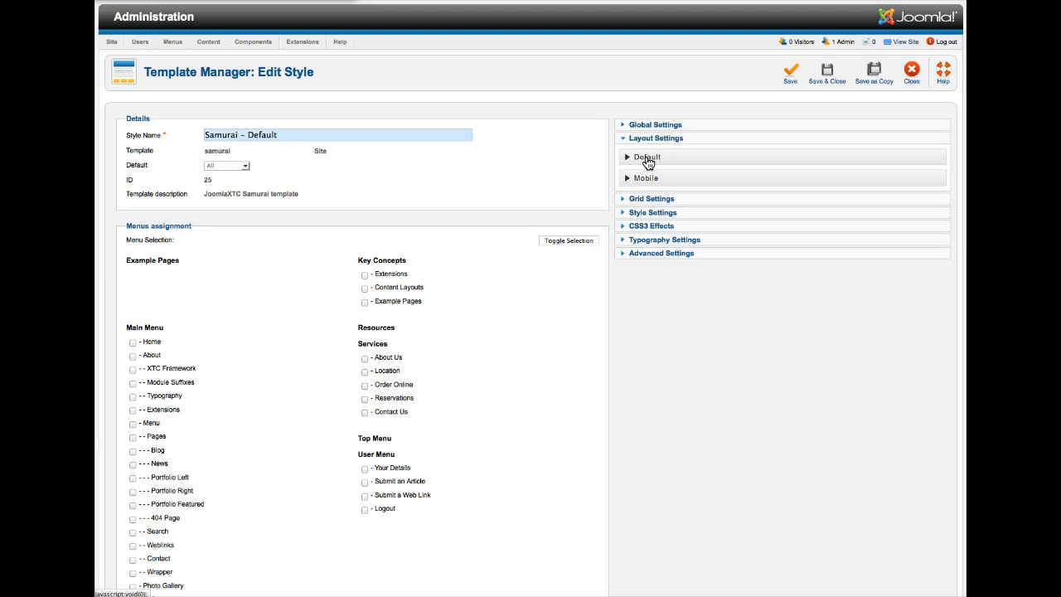
{"action": "left_click", "coordinate": [645, 158]}
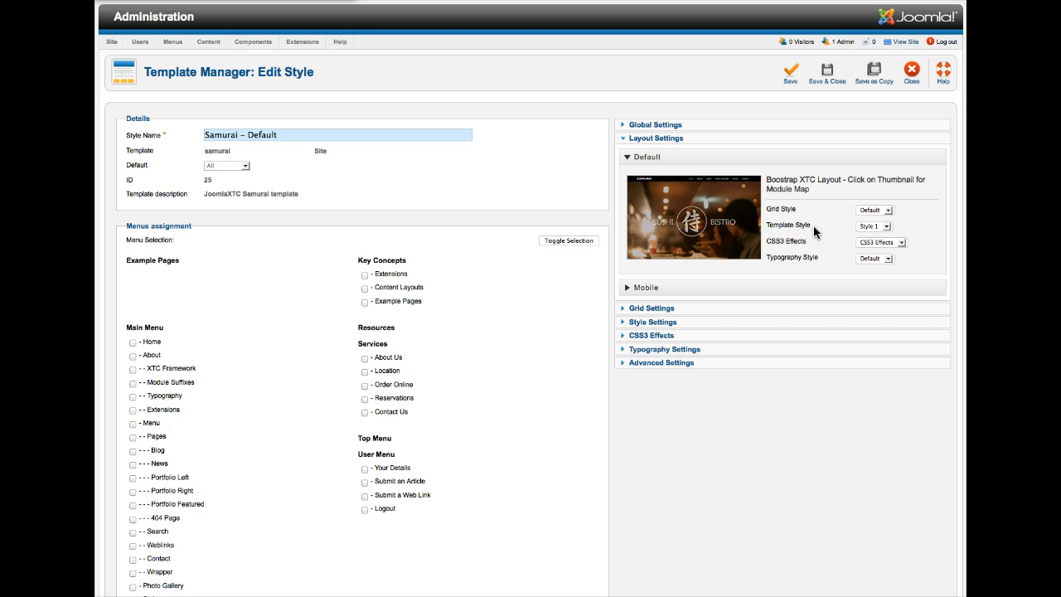
{"action": "left_click", "coordinate": [886, 228]}
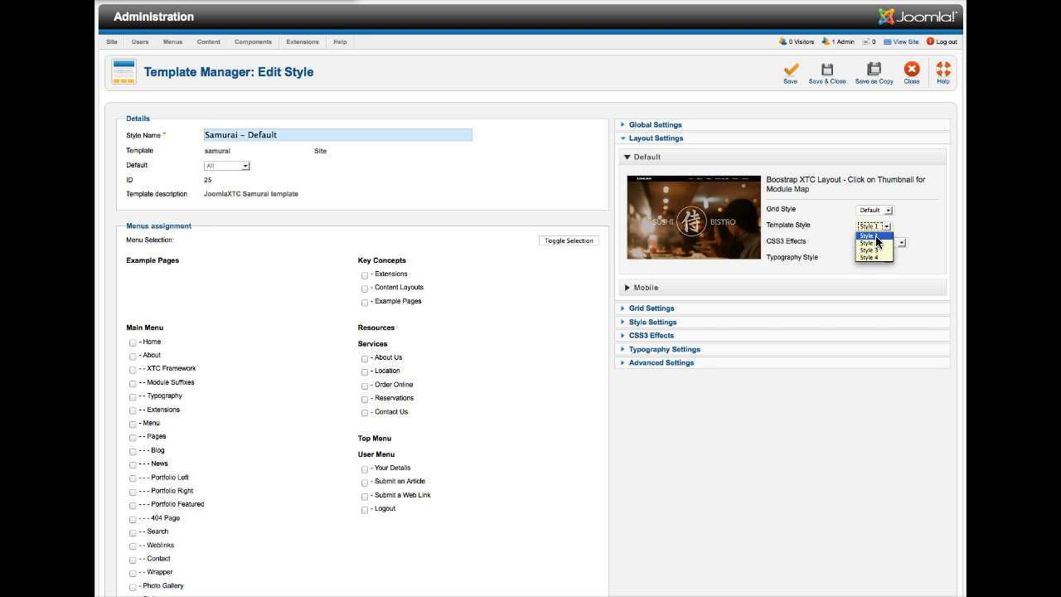
{"action": "left_click", "coordinate": [876, 236]}
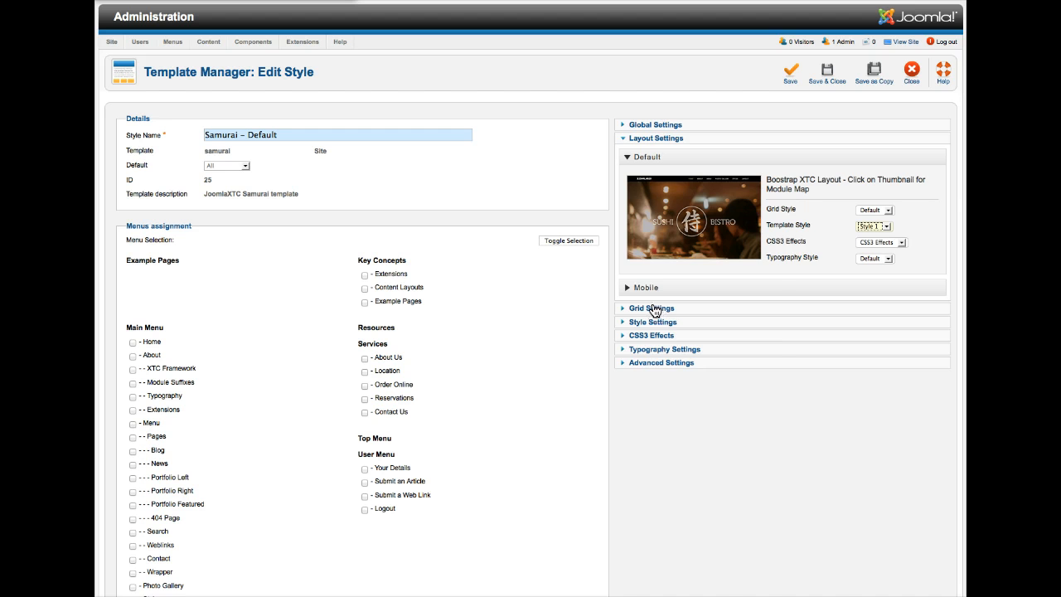
Open the Default grid settings and examine the body and header options.
{"action": "left_click", "coordinate": [653, 308]}
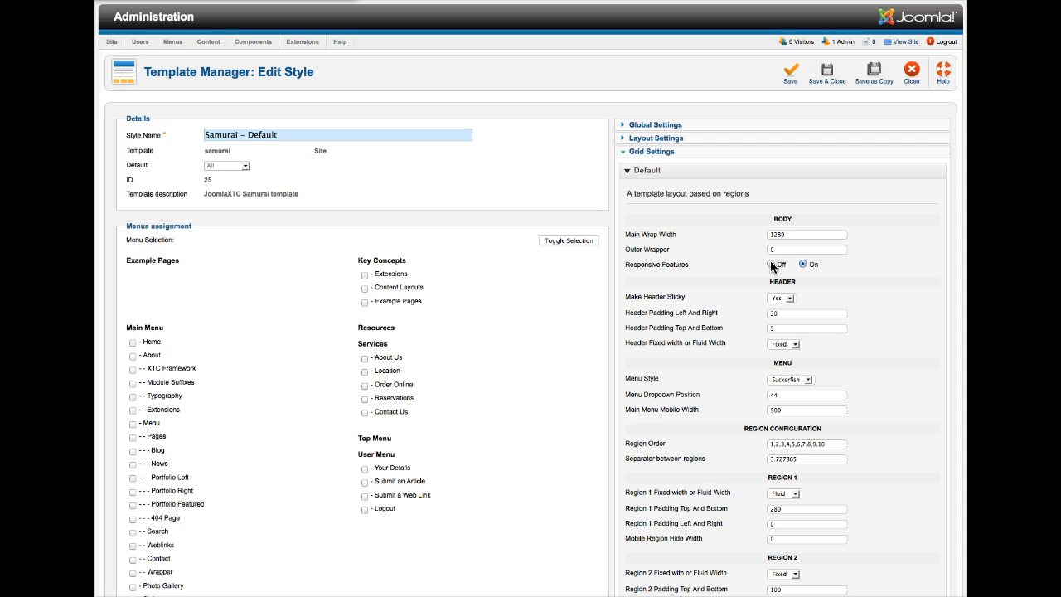
{"action": "scroll", "coordinate": [864, 274], "scroll_direction": "down", "scroll_amount": 1}
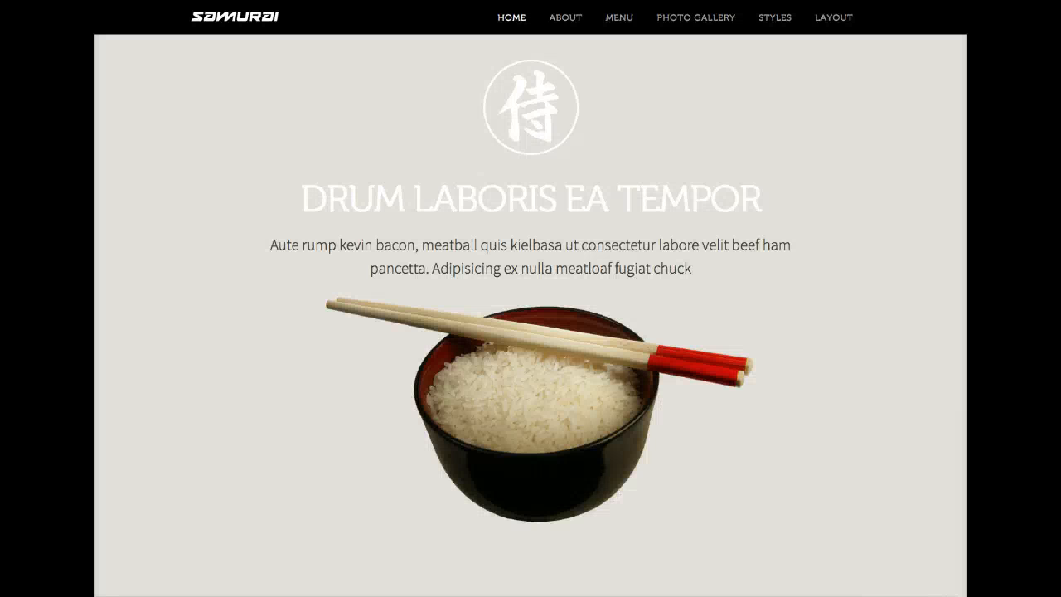
Check the sticky header's behaviour across the sections of the live Samurai home page.
{"action": "scroll", "coordinate": [516, 183], "scroll_direction": "down", "scroll_amount": 5}
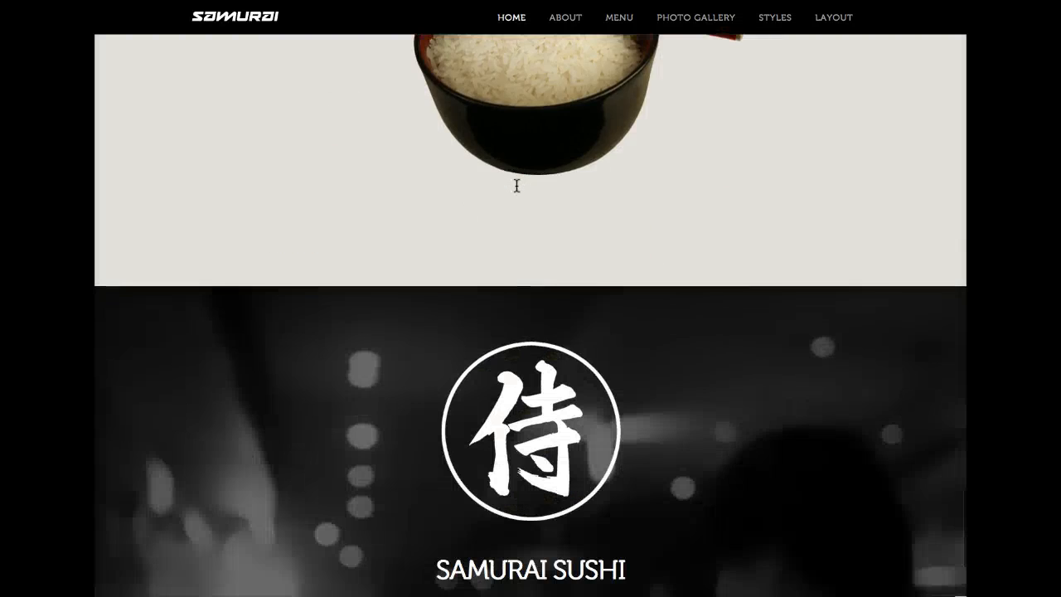
{"action": "scroll", "coordinate": [517, 185], "scroll_direction": "down", "scroll_amount": 3}
{"action": "scroll", "coordinate": [516, 191], "scroll_direction": "up", "scroll_amount": 15}
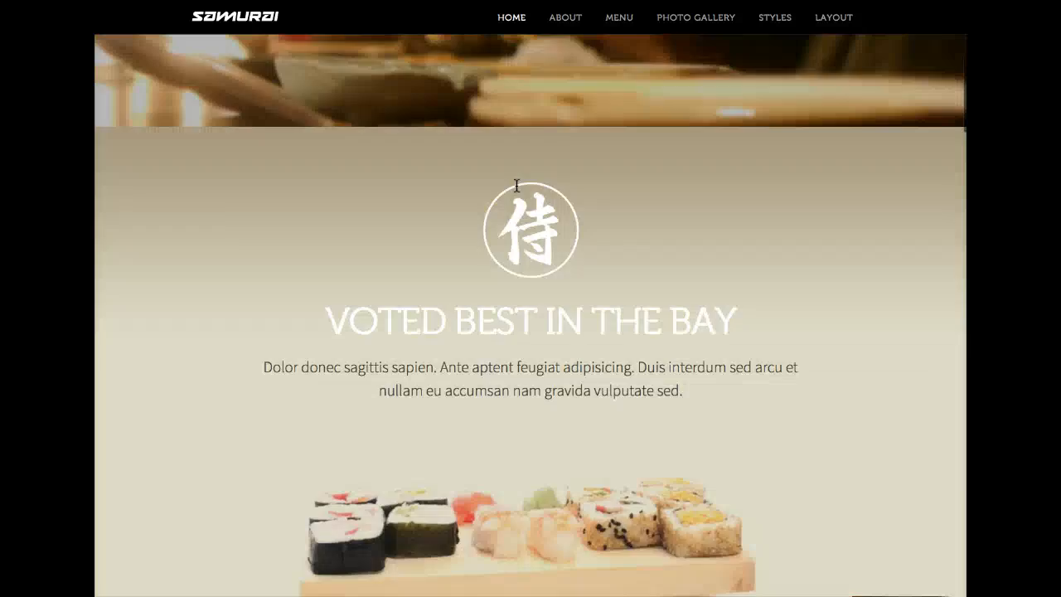
{"action": "scroll", "coordinate": [517, 189], "scroll_direction": "down", "scroll_amount": 6}
{"action": "scroll", "coordinate": [517, 185], "scroll_direction": "up", "scroll_amount": 6}
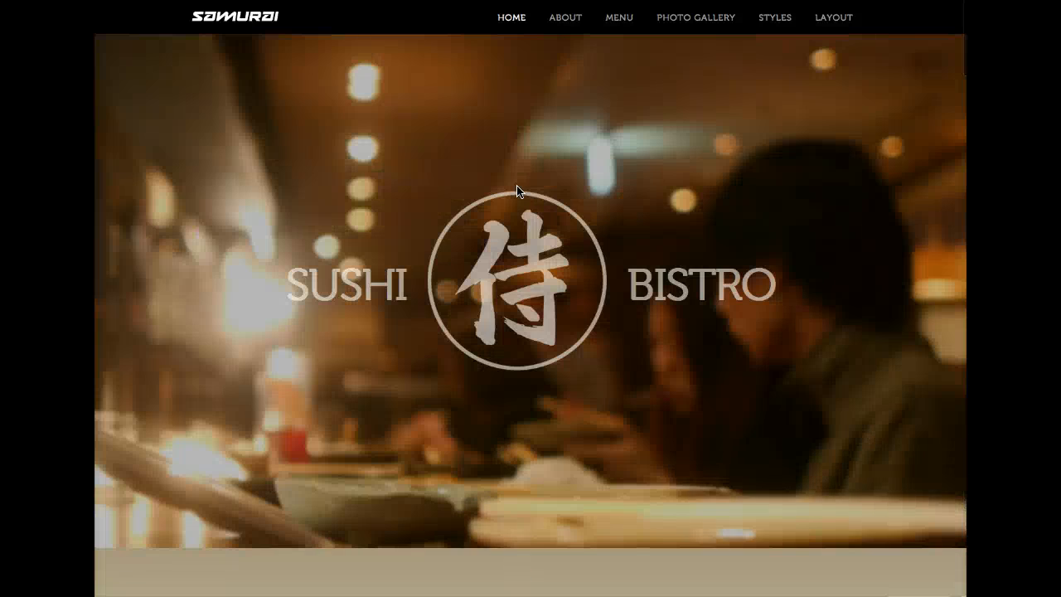
{"action": "scroll", "coordinate": [516, 185], "scroll_direction": "down", "scroll_amount": 4}
{"action": "scroll", "coordinate": [516, 193], "scroll_direction": "up", "scroll_amount": 4}
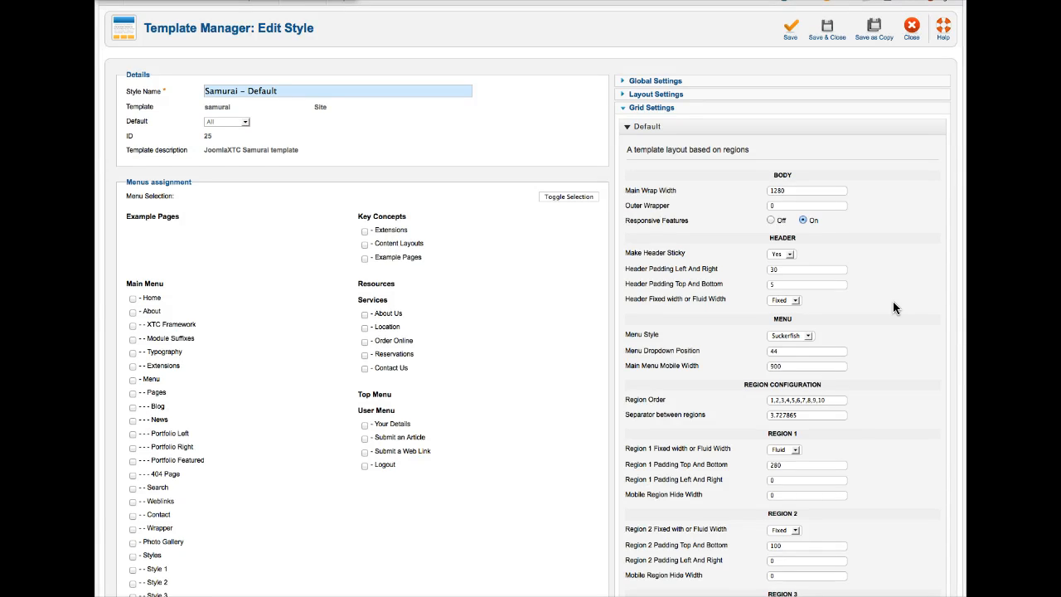
Review the menu style choices in the Default grid settings, keep Suckerfish, and examine the dropdown position and main menu mobile width.
{"action": "scroll", "coordinate": [881, 300], "scroll_direction": "down", "scroll_amount": 2}
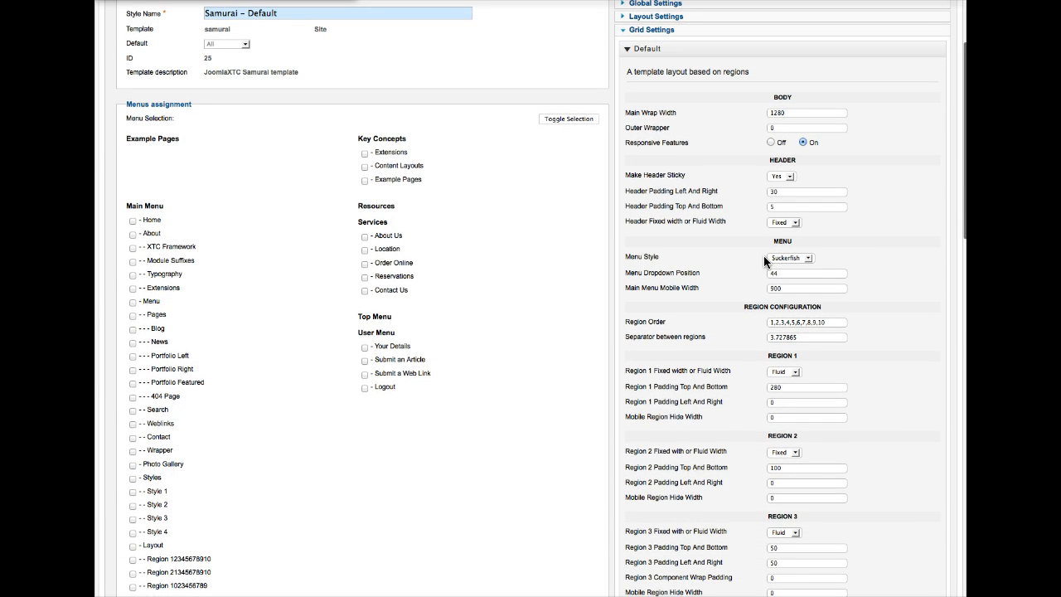
{"action": "left_click", "coordinate": [811, 257]}
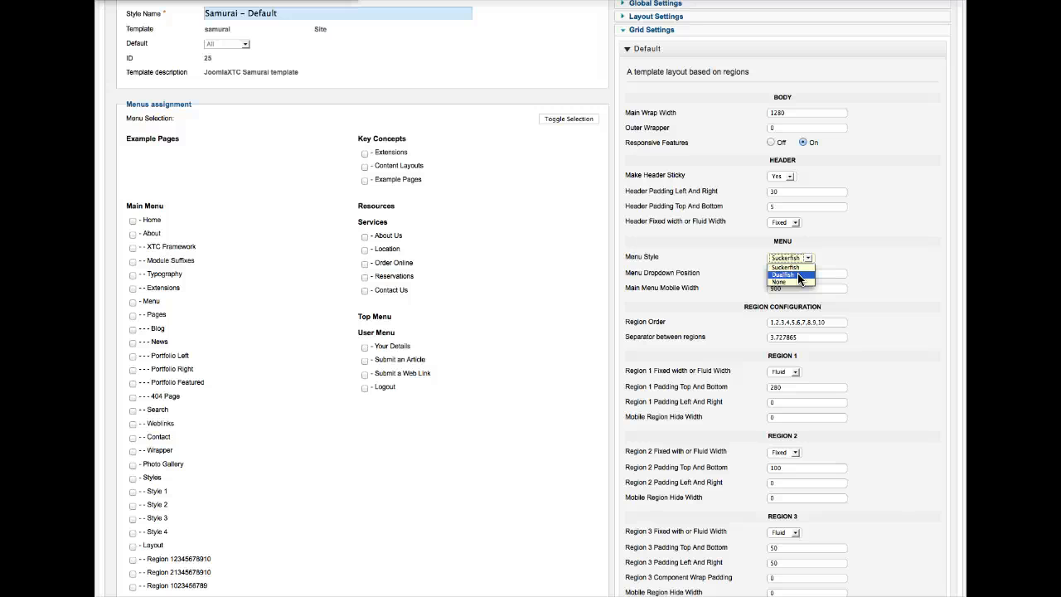
{"action": "left_click", "coordinate": [793, 266]}
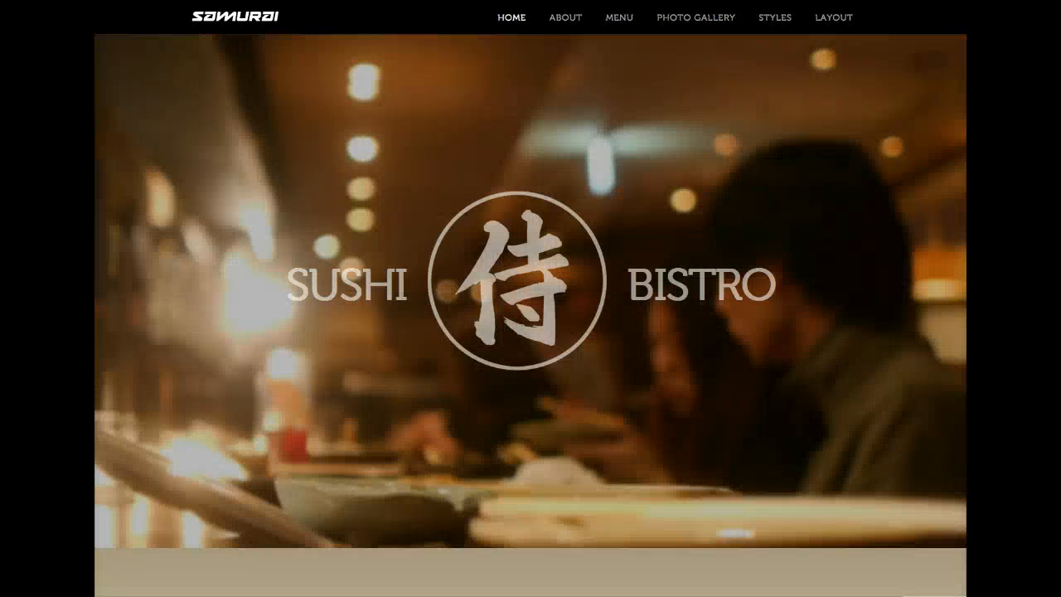
{"action": "mouse_move", "coordinate": [551, 25]}
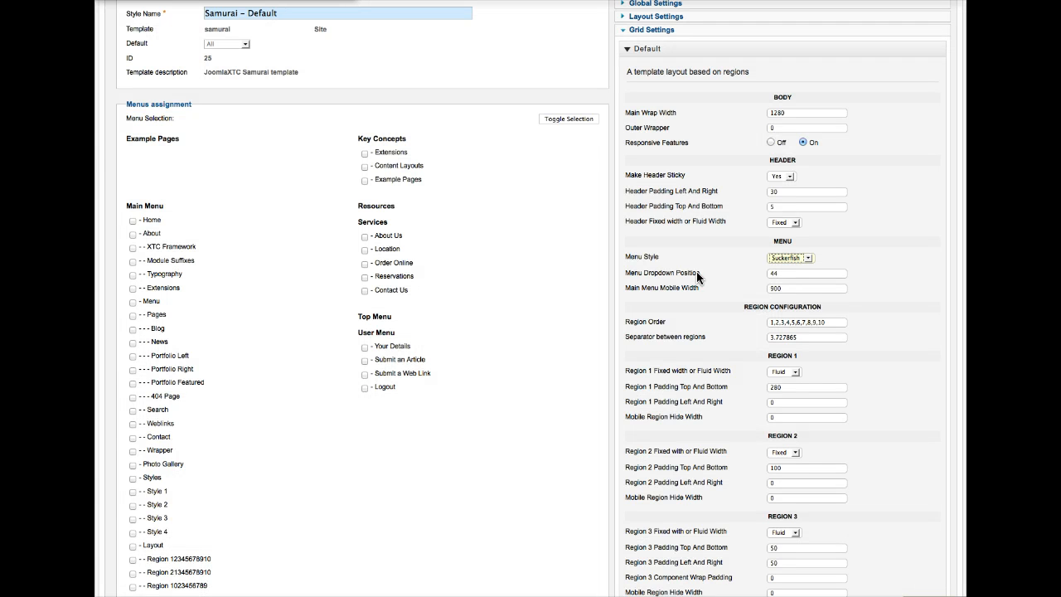
{"action": "mouse_move", "coordinate": [741, 283]}
{"action": "left_click_drag", "start_coordinate": [785, 290], "coordinate": [754, 289]}
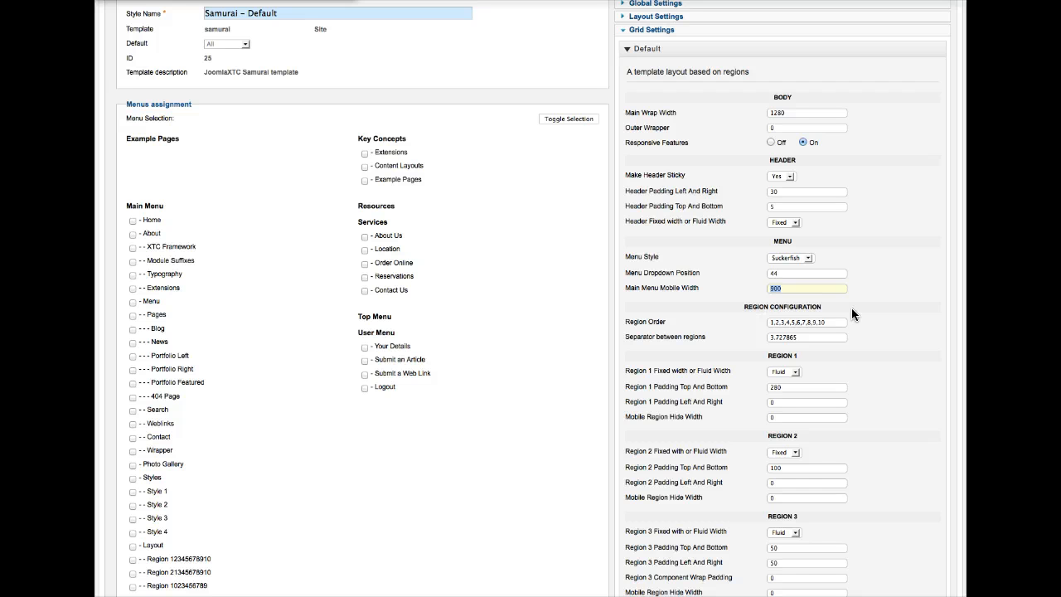
Examine the region order, region separator, and each region's width and padding options down to the footer and column width settings.
{"action": "scroll", "coordinate": [851, 309], "scroll_direction": "down", "scroll_amount": 2}
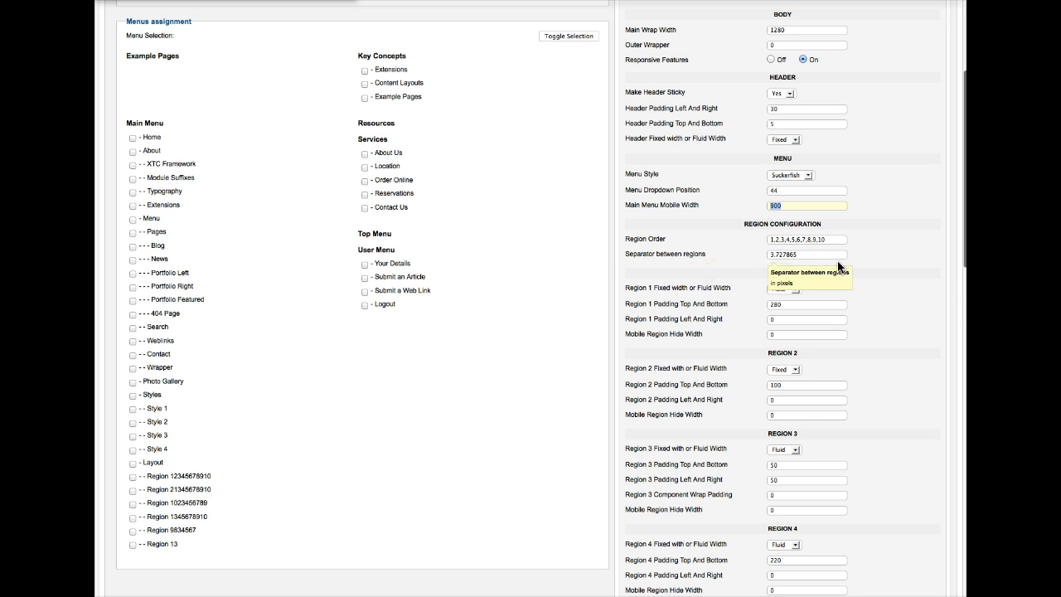
{"action": "scroll", "coordinate": [843, 301], "scroll_direction": "down", "scroll_amount": 3}
{"action": "scroll", "coordinate": [843, 302], "scroll_direction": "down", "scroll_amount": 1}
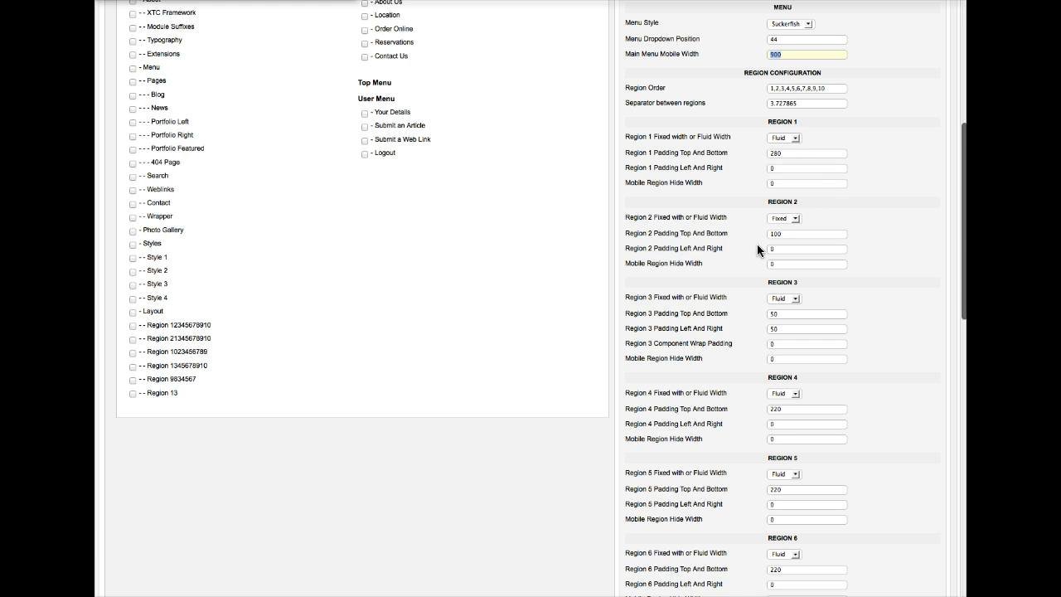
{"action": "scroll", "coordinate": [868, 206], "scroll_direction": "up", "scroll_amount": 5}
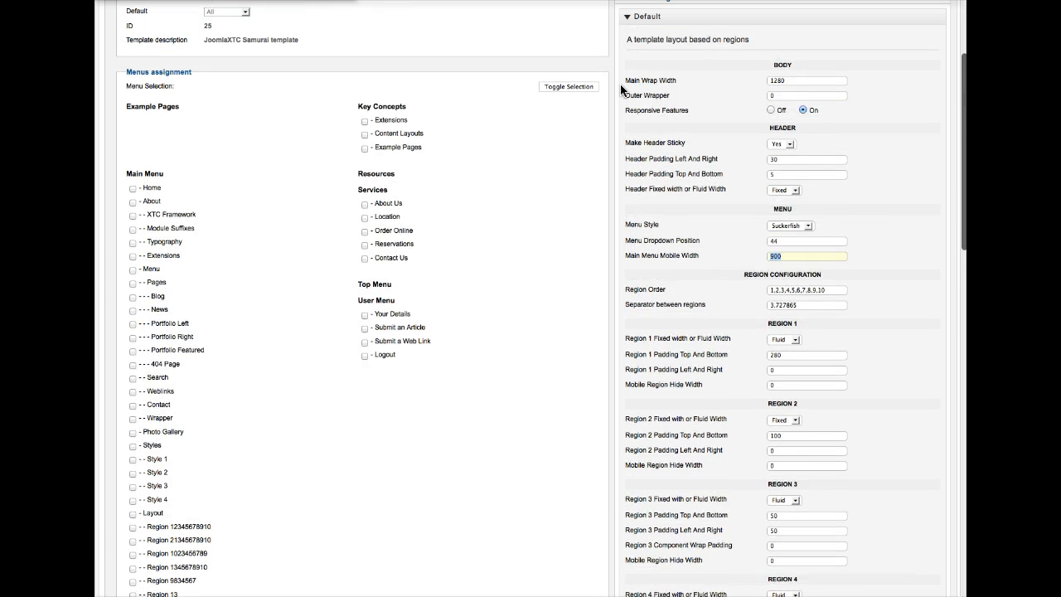
{"action": "scroll", "coordinate": [742, 231], "scroll_direction": "down", "scroll_amount": 4}
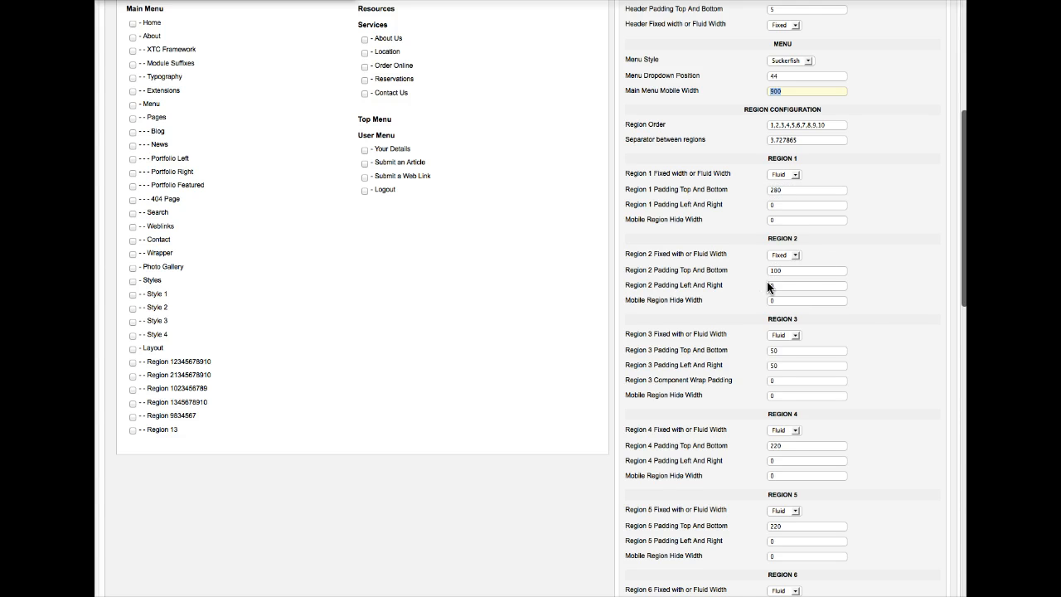
{"action": "scroll", "coordinate": [868, 368], "scroll_direction": "down", "scroll_amount": 2}
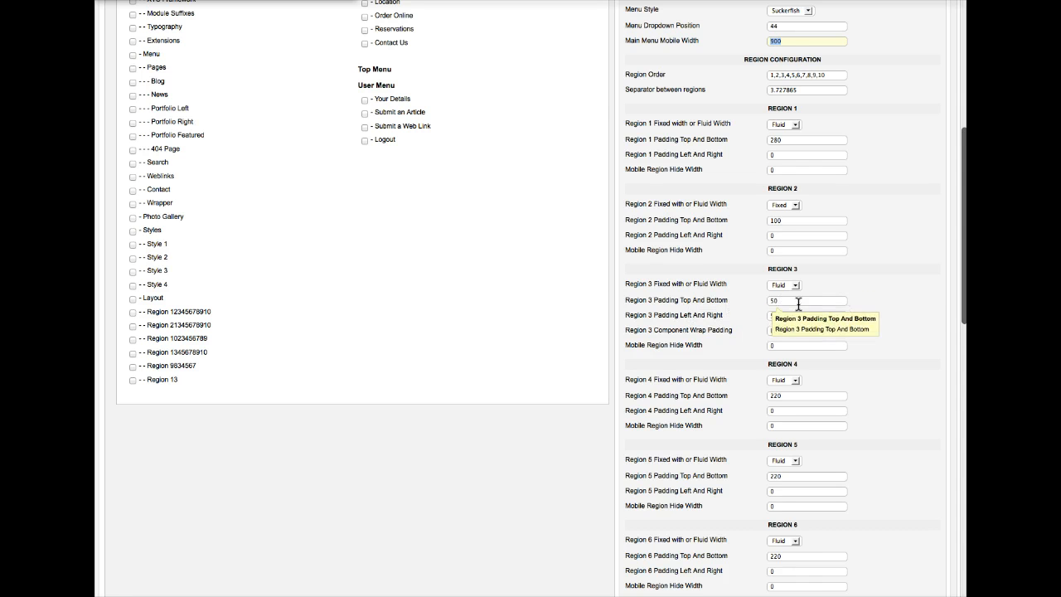
{"action": "scroll", "coordinate": [837, 343], "scroll_direction": "down", "scroll_amount": 3}
{"action": "scroll", "coordinate": [836, 343], "scroll_direction": "down", "scroll_amount": 8}
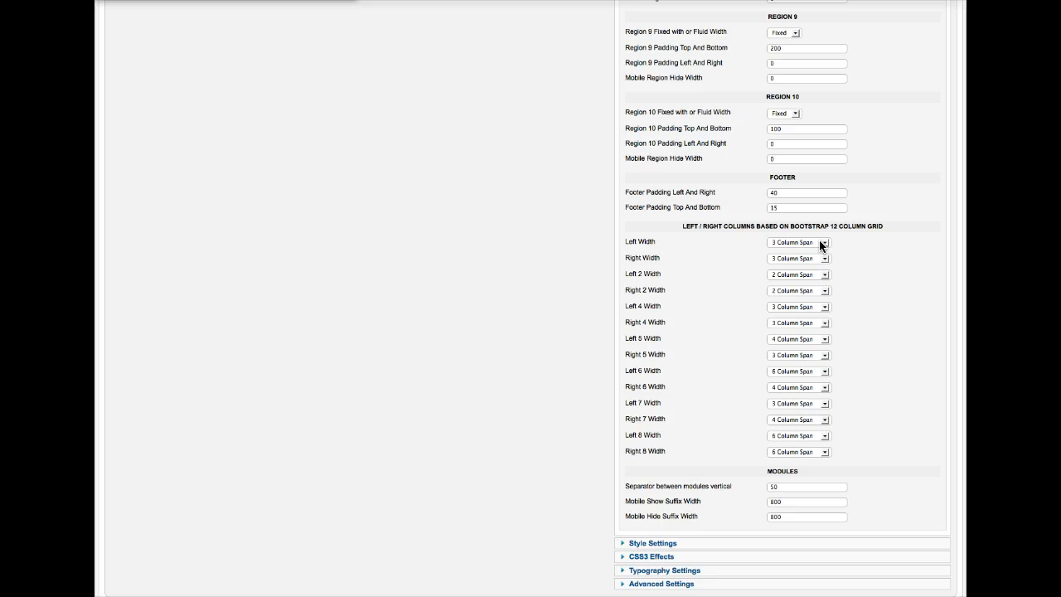
Review the column span choices for Left Width and open the first page under Pages in the live site's Menu item.
{"action": "left_click", "coordinate": [822, 243]}
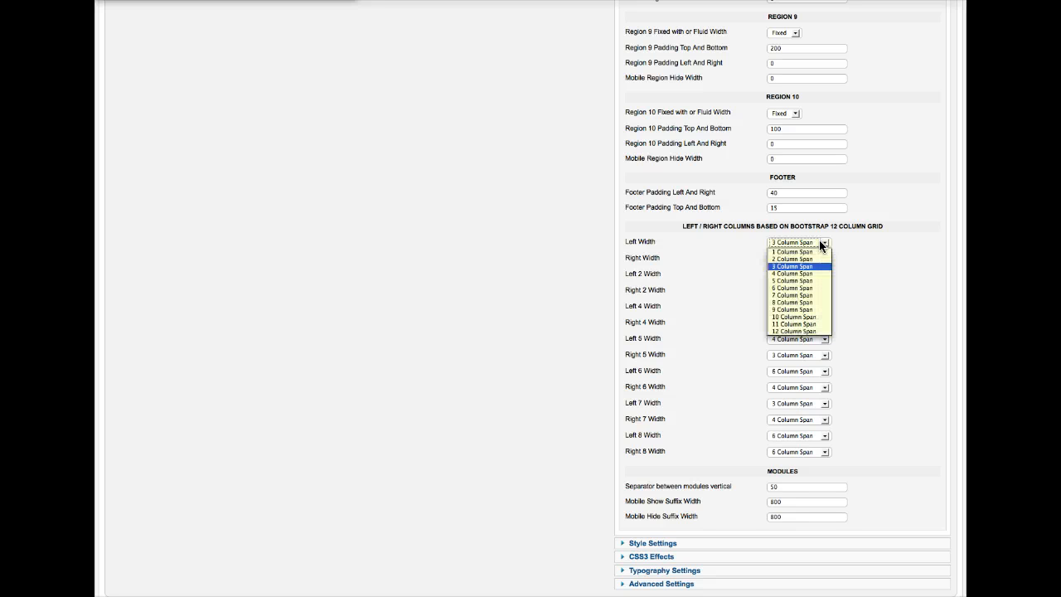
{"action": "left_click", "coordinate": [822, 244]}
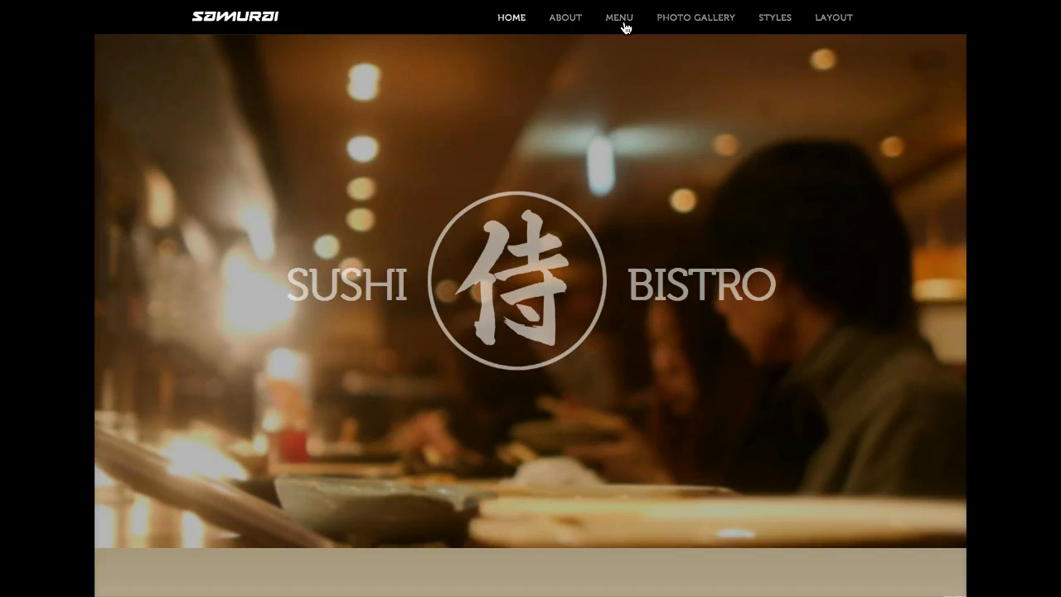
{"action": "mouse_move", "coordinate": [625, 27]}
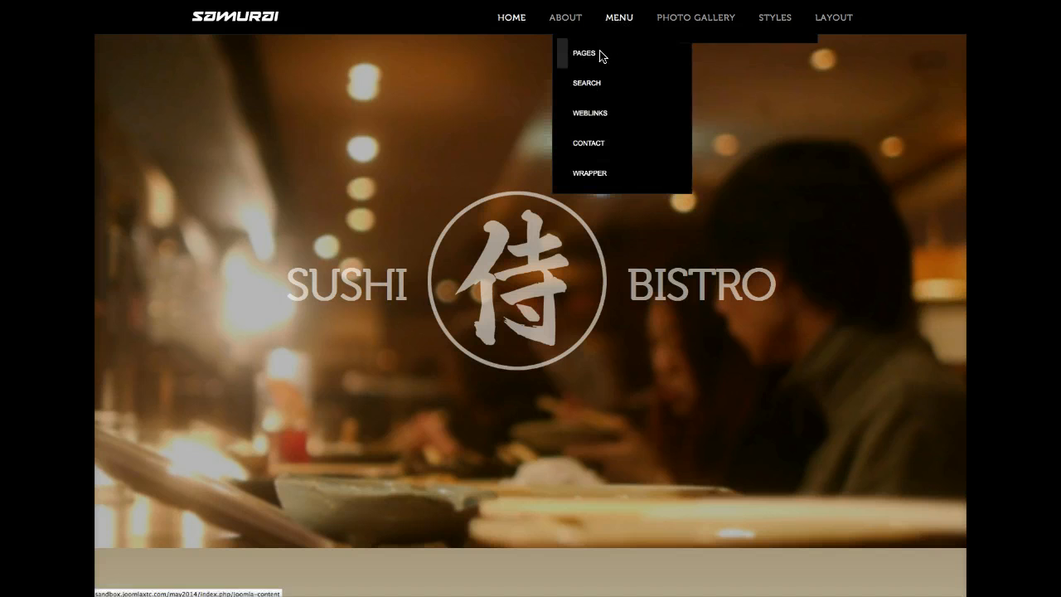
{"action": "mouse_move", "coordinate": [602, 52]}
{"action": "left_click", "coordinate": [714, 56]}
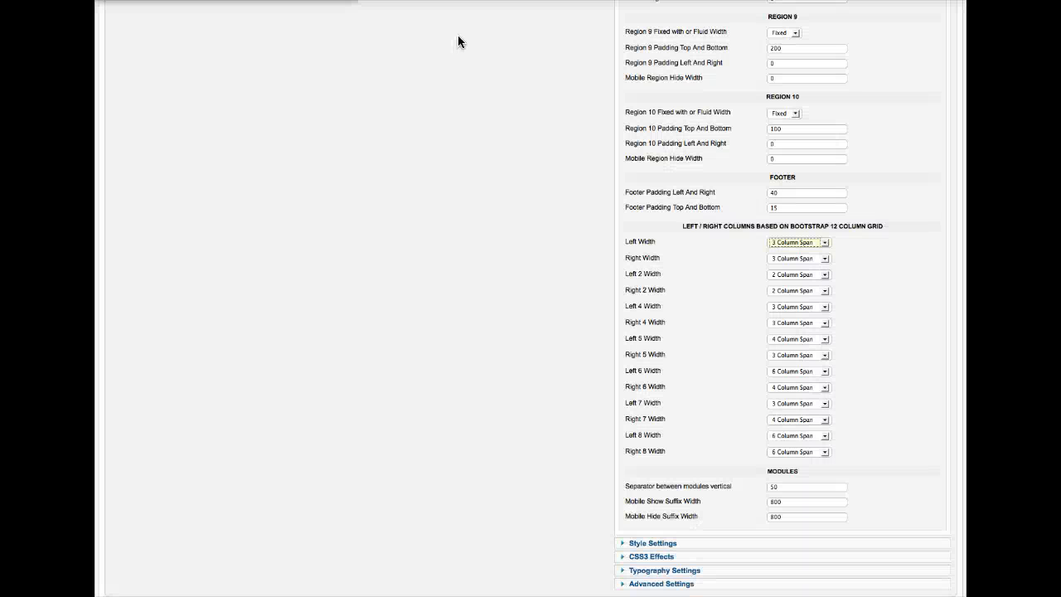
Set the Left Width to 4 Column Span and save the template style.
{"action": "left_click", "coordinate": [809, 242]}
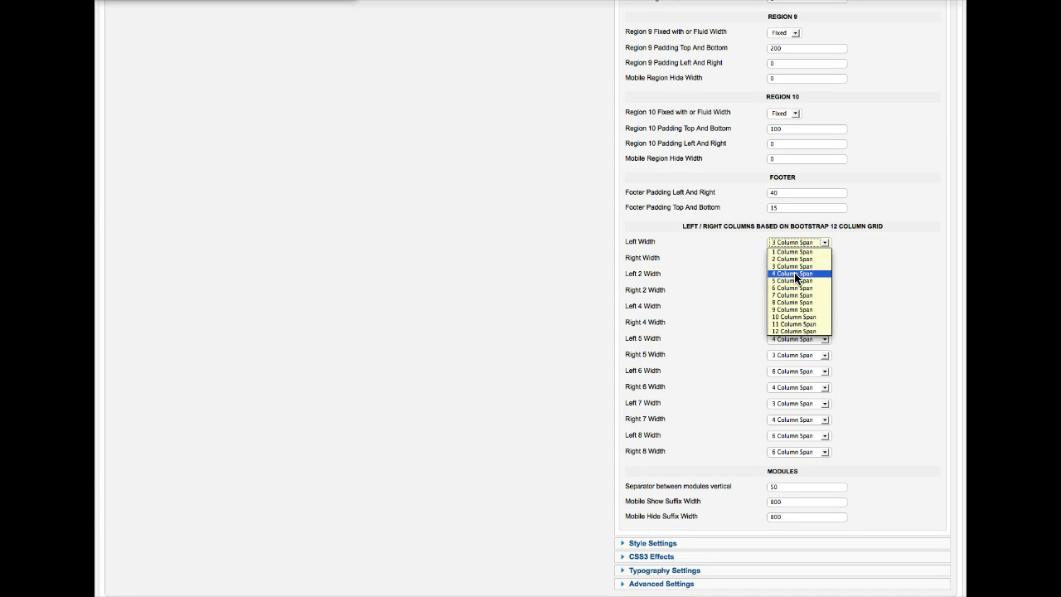
{"action": "left_click", "coordinate": [795, 275]}
{"action": "scroll", "coordinate": [892, 255], "scroll_direction": "up", "scroll_amount": 15}
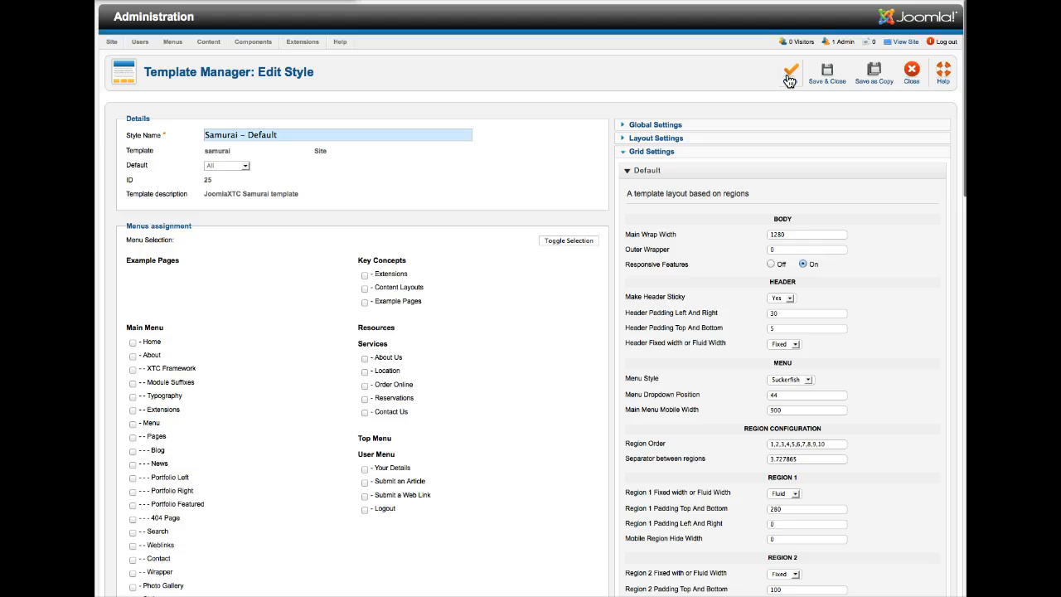
{"action": "left_click", "coordinate": [789, 78]}
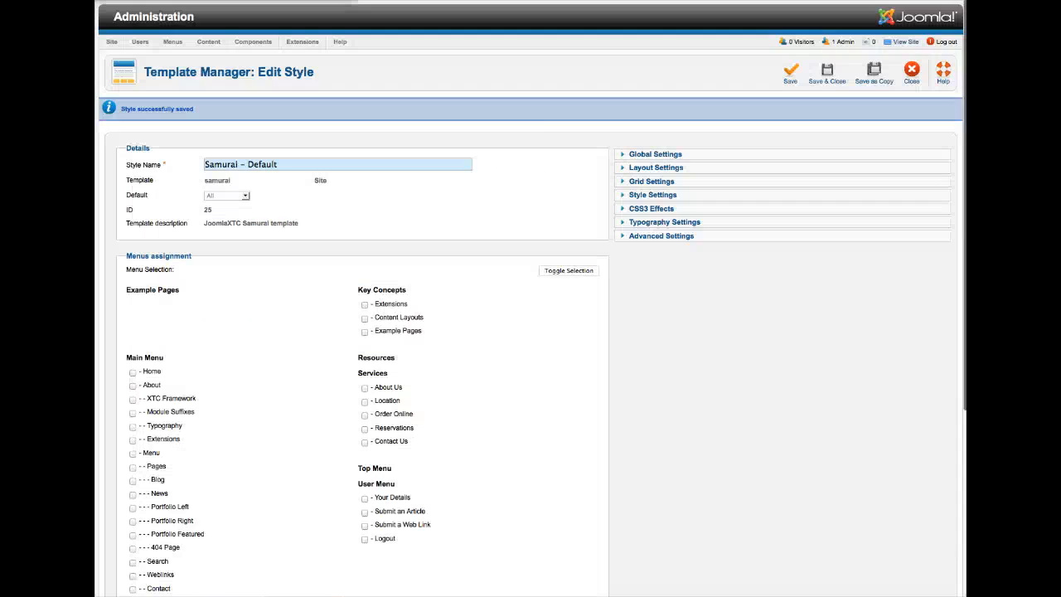
Set the Right Width to 4 Column Span in the grid settings and save the template style.
{"action": "left_click", "coordinate": [651, 181]}
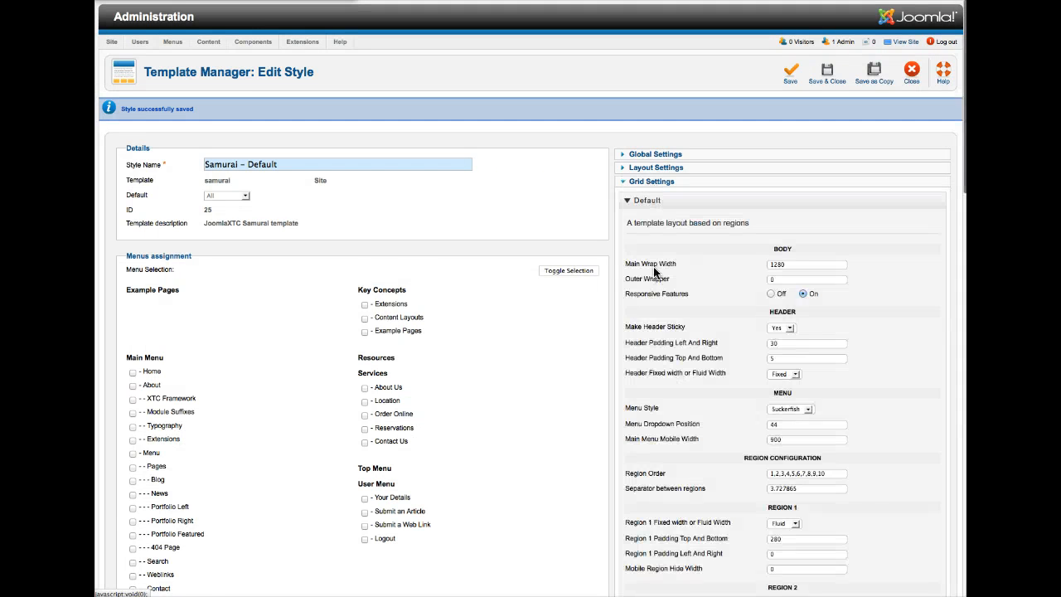
{"action": "scroll", "coordinate": [673, 372], "scroll_direction": "down", "scroll_amount": 15}
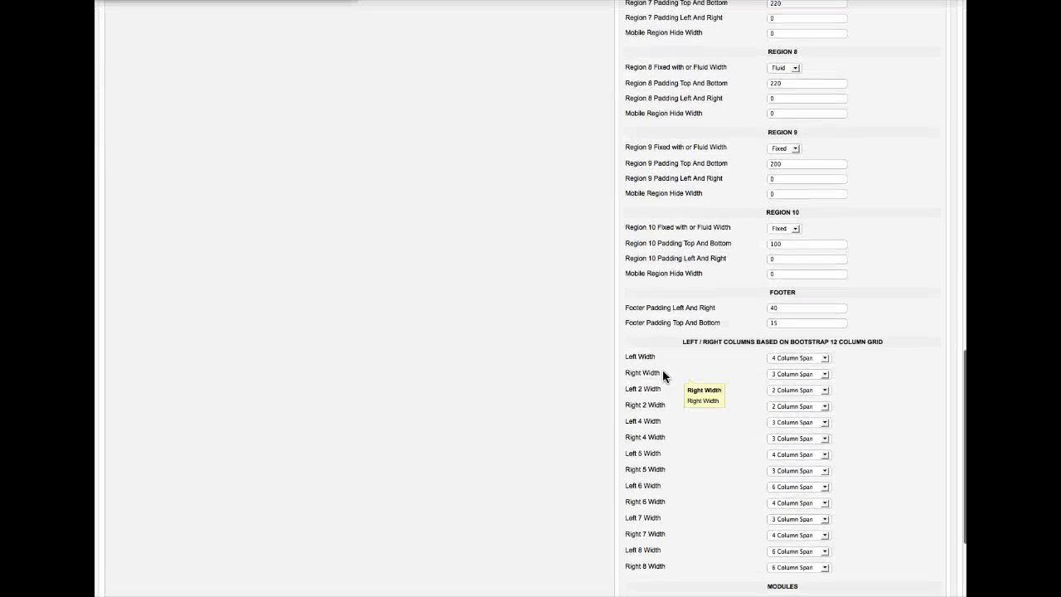
{"action": "left_click", "coordinate": [784, 374]}
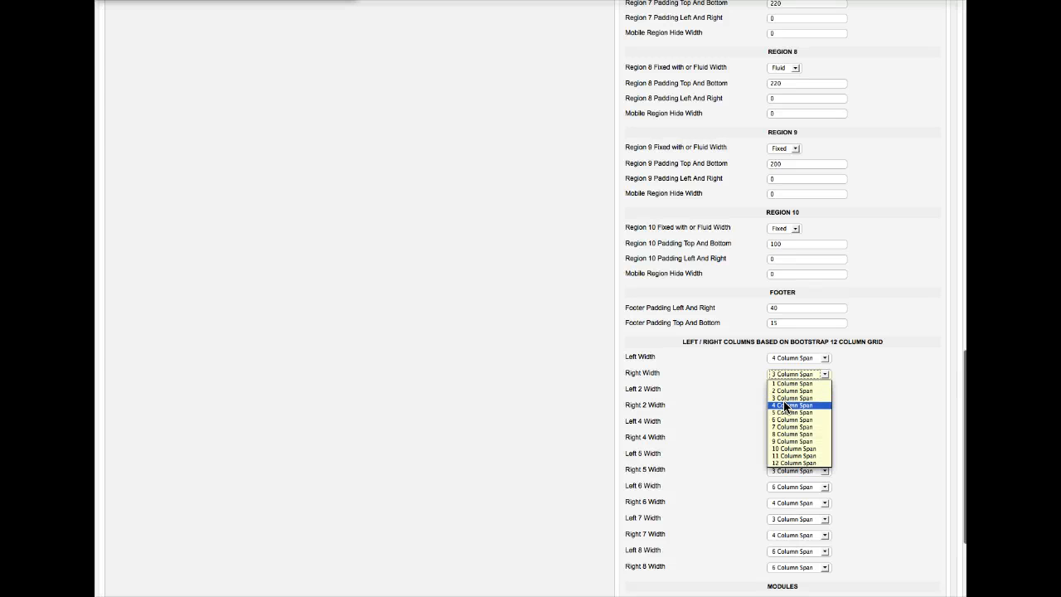
{"action": "left_click", "coordinate": [784, 404]}
{"action": "scroll", "coordinate": [871, 313], "scroll_direction": "up", "scroll_amount": 15}
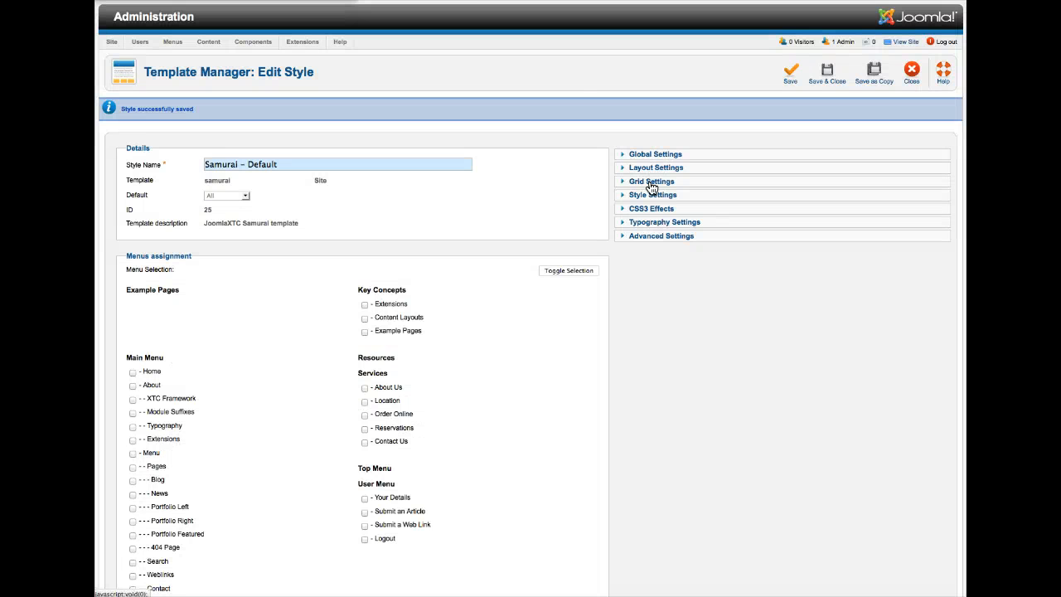
Reopen the grid settings and examine the vertical separator setting for modules.
{"action": "left_click", "coordinate": [650, 180]}
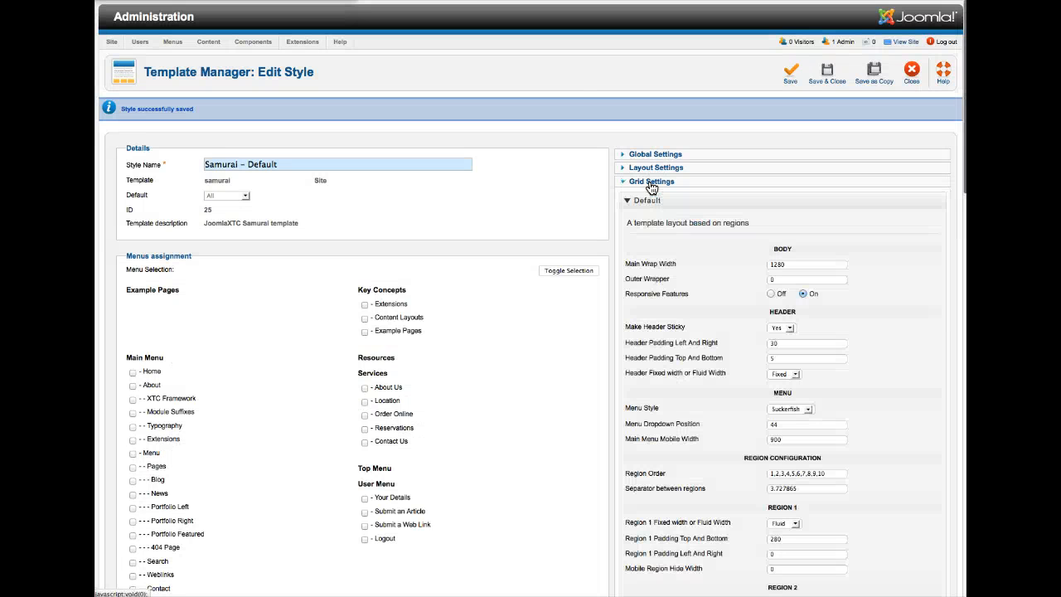
{"action": "scroll", "coordinate": [687, 290], "scroll_direction": "down", "scroll_amount": 1}
{"action": "scroll", "coordinate": [687, 290], "scroll_direction": "down", "scroll_amount": 15}
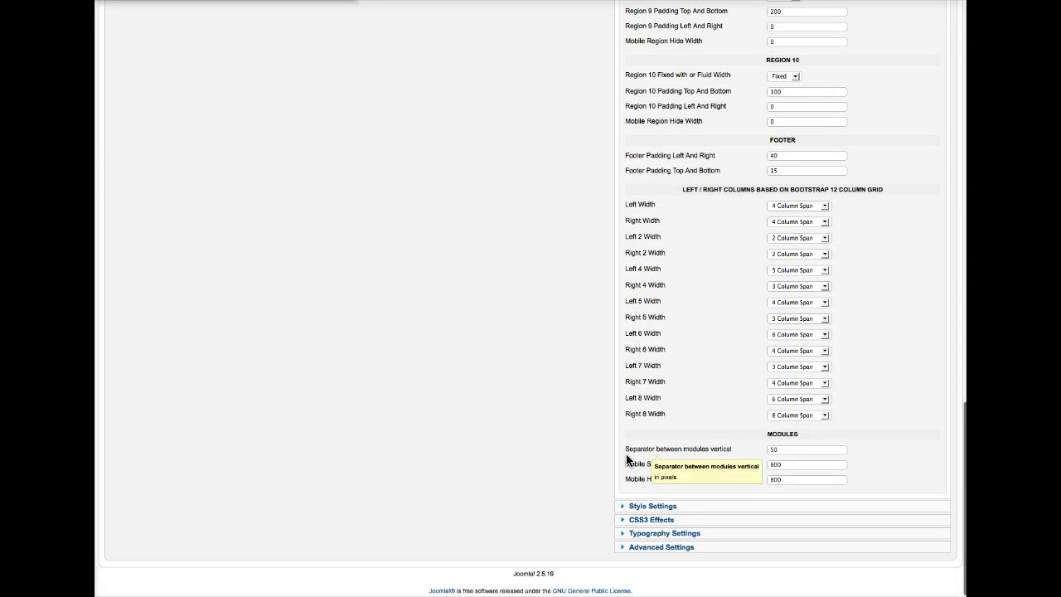
{"action": "mouse_move", "coordinate": [691, 468]}
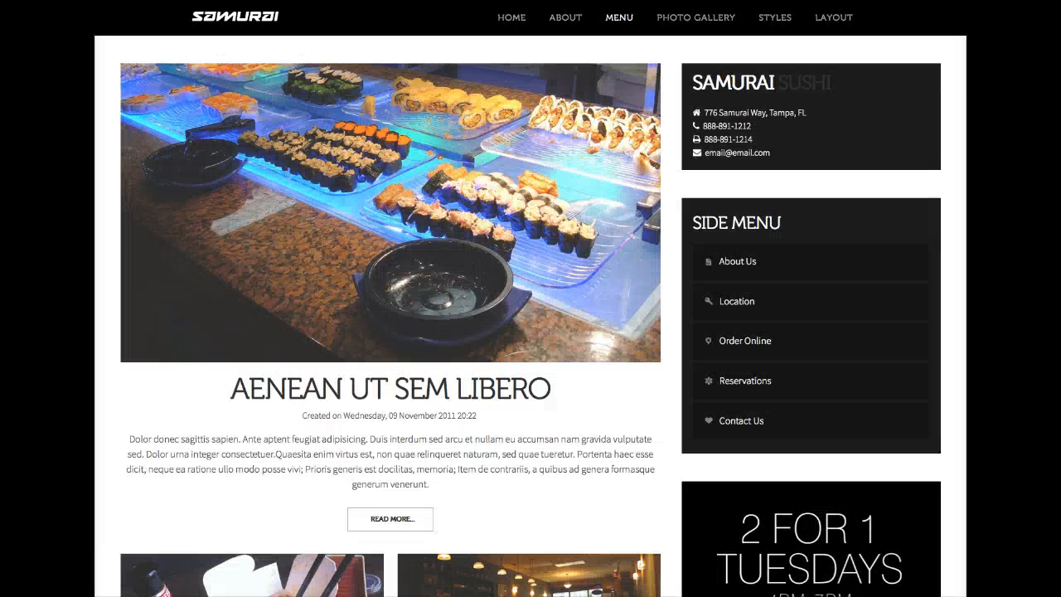
Open the live Samurai home page and look over the spacing between its upper sections.
{"action": "left_click", "coordinate": [513, 20]}
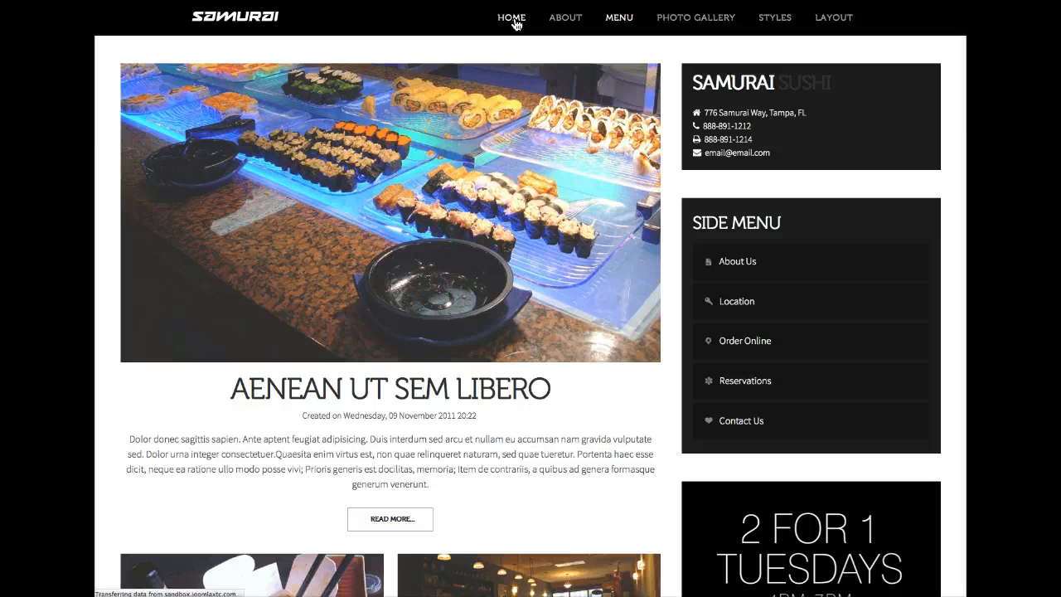
{"action": "scroll", "coordinate": [425, 274], "scroll_direction": "down", "scroll_amount": 8}
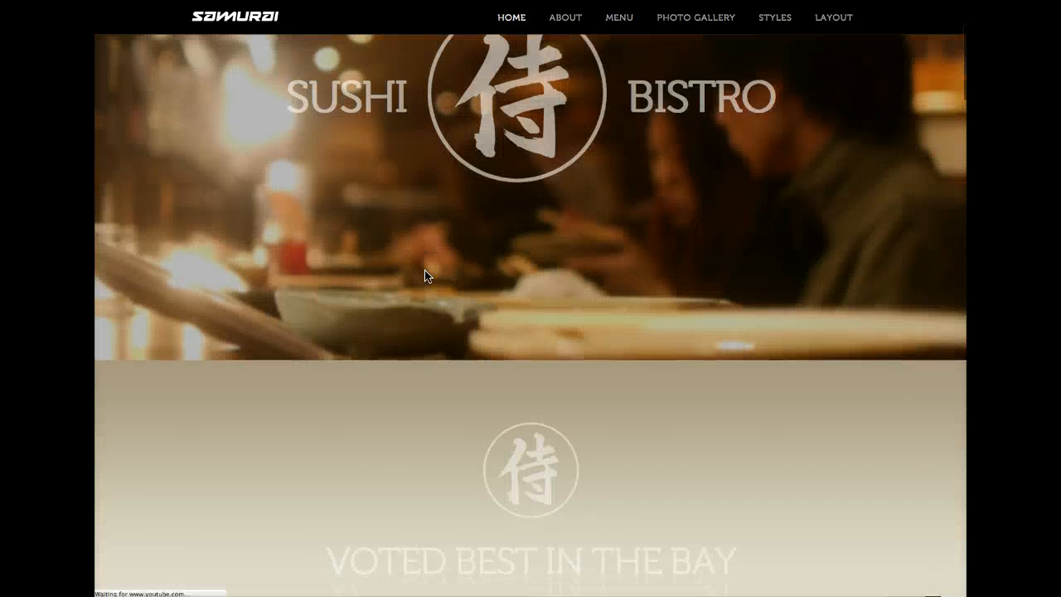
{"action": "scroll", "coordinate": [427, 274], "scroll_direction": "up", "scroll_amount": 2}
{"action": "scroll", "coordinate": [427, 275], "scroll_direction": "up", "scroll_amount": 1}
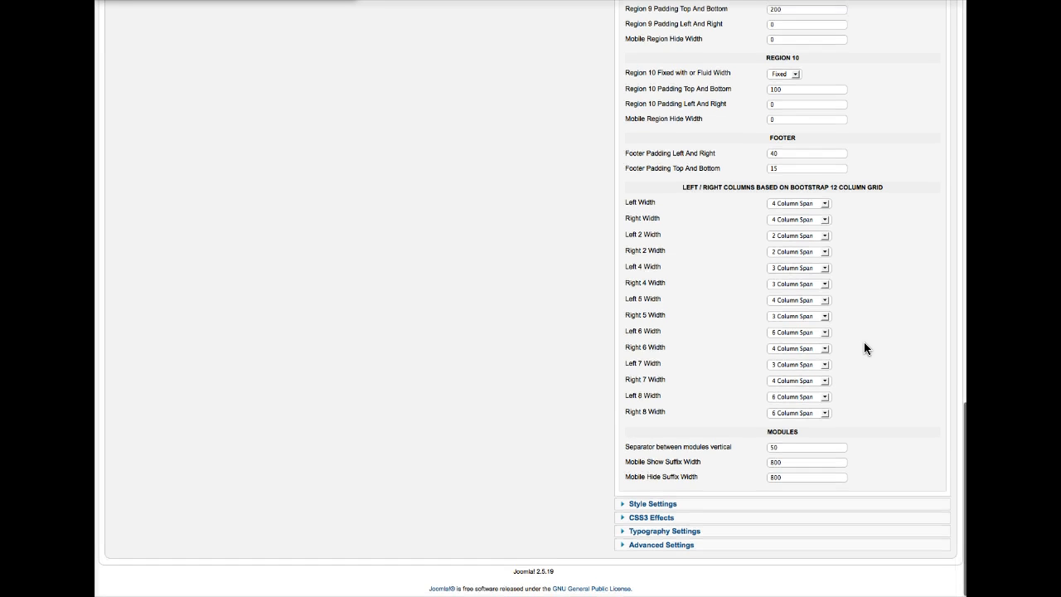
Examine the Mobile Show Suffix Width and Mobile Hide Suffix Width settings for modules.
{"action": "scroll", "coordinate": [863, 348], "scroll_direction": "down", "scroll_amount": 1}
{"action": "mouse_move", "coordinate": [687, 463]}
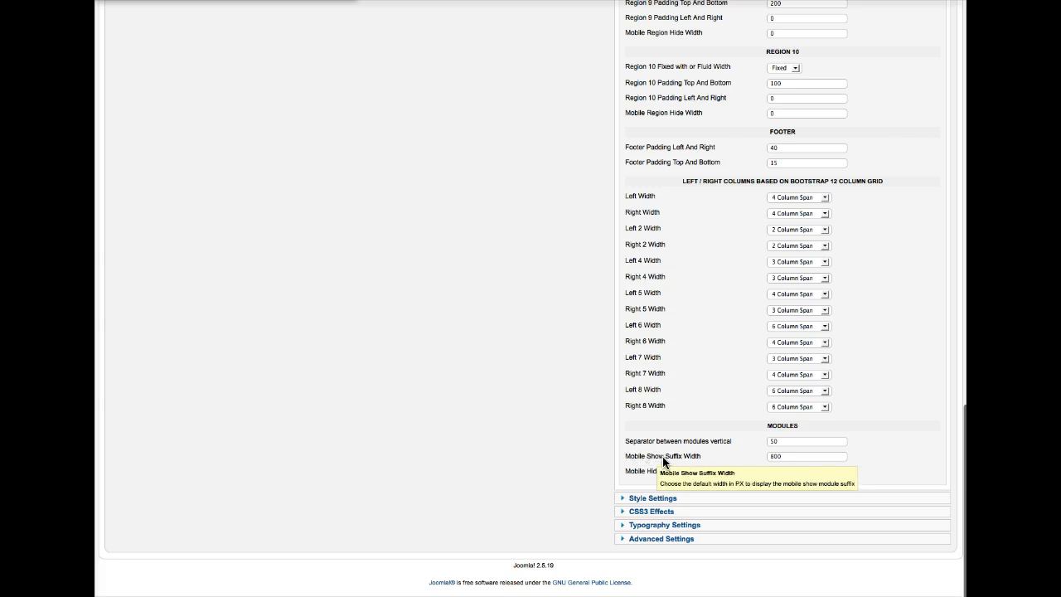
{"action": "left_click_drag", "start_coordinate": [798, 455], "coordinate": [754, 455]}
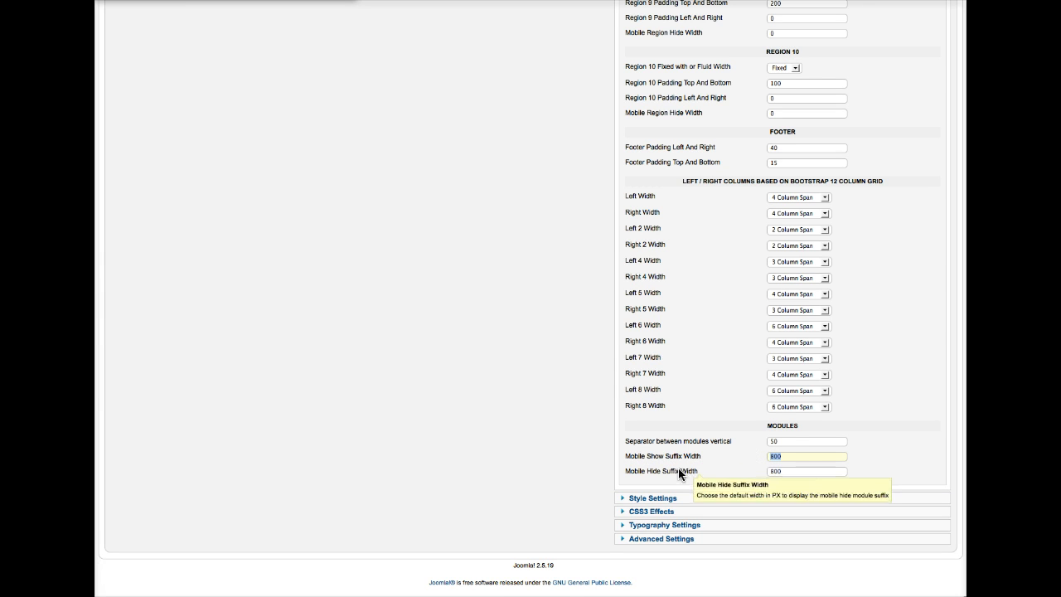
{"action": "left_click", "coordinate": [787, 472]}
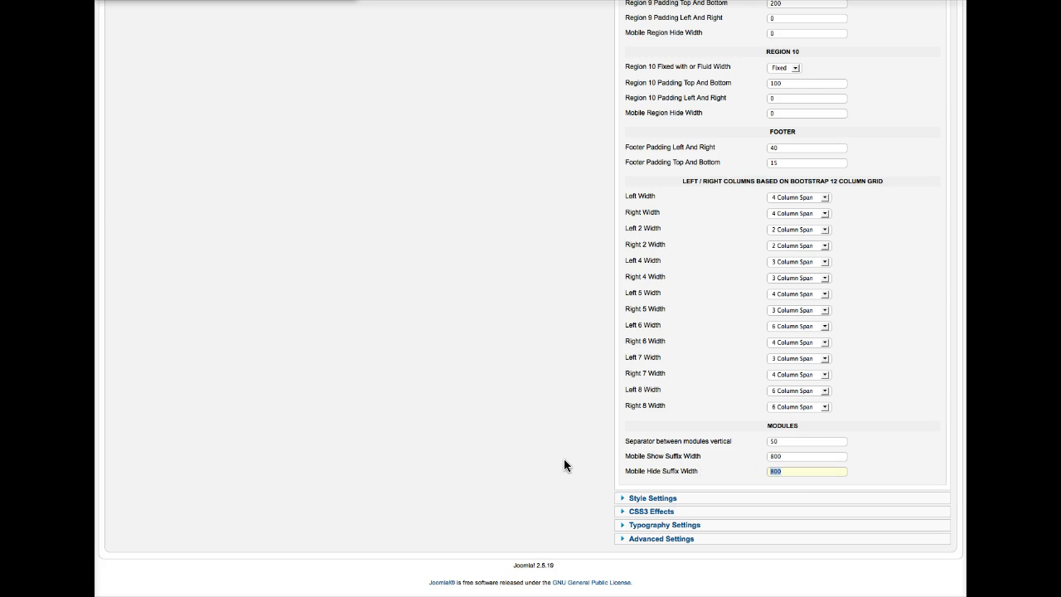
Open Style 1 in the style settings and examine its body background, color scheme and header options.
{"action": "left_click", "coordinate": [642, 499]}
{"action": "scroll", "coordinate": [645, 434], "scroll_direction": "up", "scroll_amount": 5}
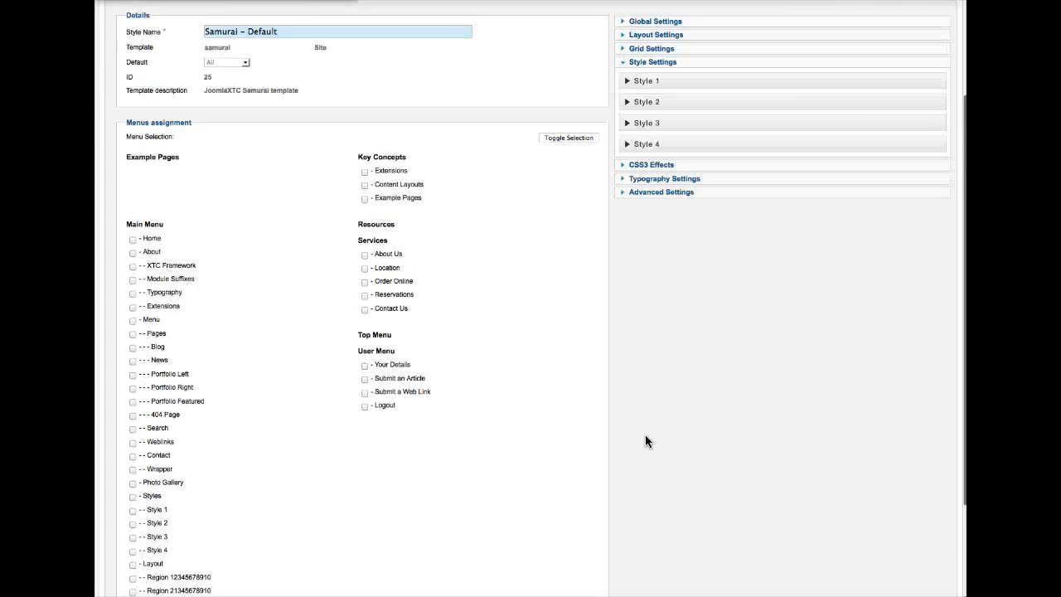
{"action": "left_click", "coordinate": [645, 214]}
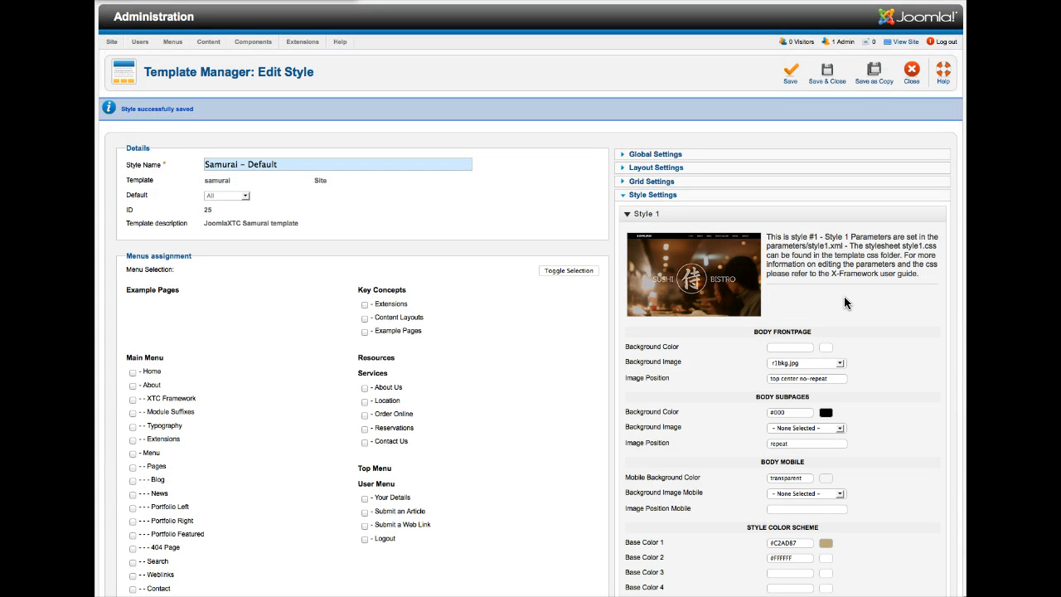
{"action": "scroll", "coordinate": [843, 296], "scroll_direction": "down", "scroll_amount": 4}
{"action": "mouse_move", "coordinate": [710, 172]}
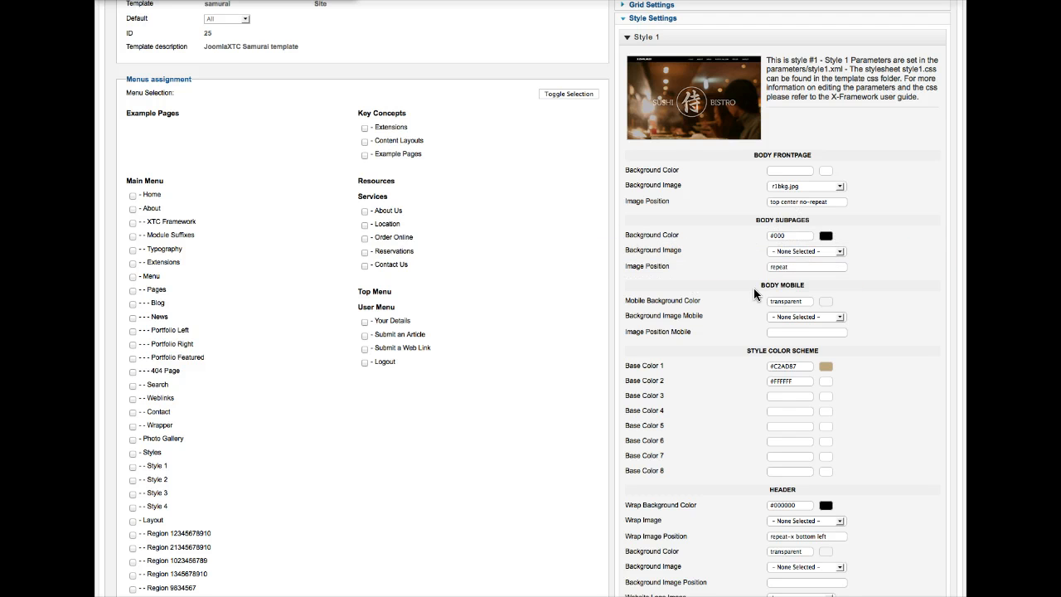
{"action": "scroll", "coordinate": [858, 340], "scroll_direction": "down", "scroll_amount": 3}
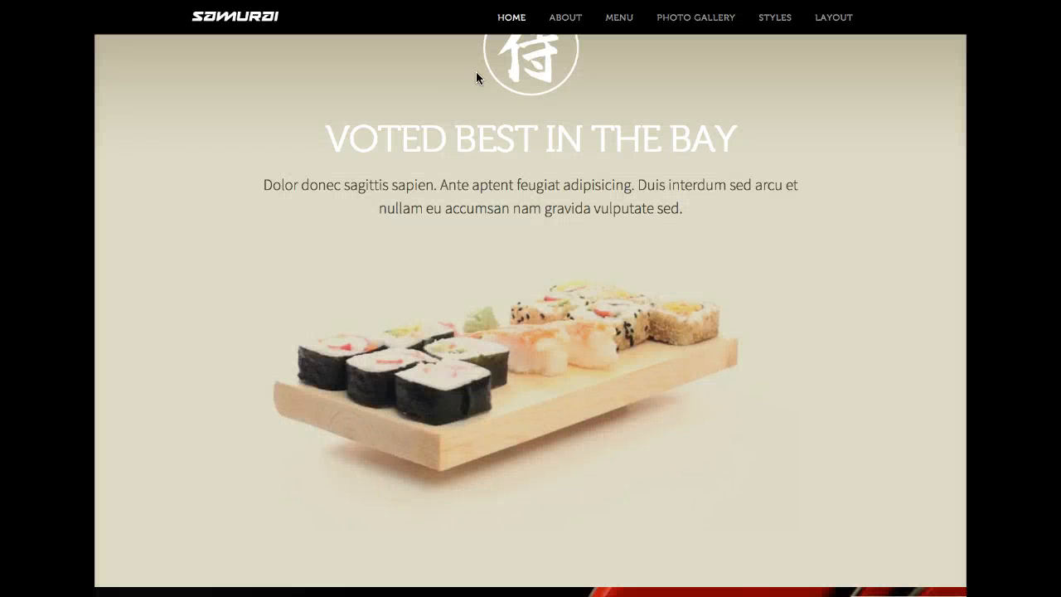
Load Style 1 on the live Samurai site and look over the page's upper sections.
{"action": "scroll", "coordinate": [450, 180], "scroll_direction": "down", "scroll_amount": 5}
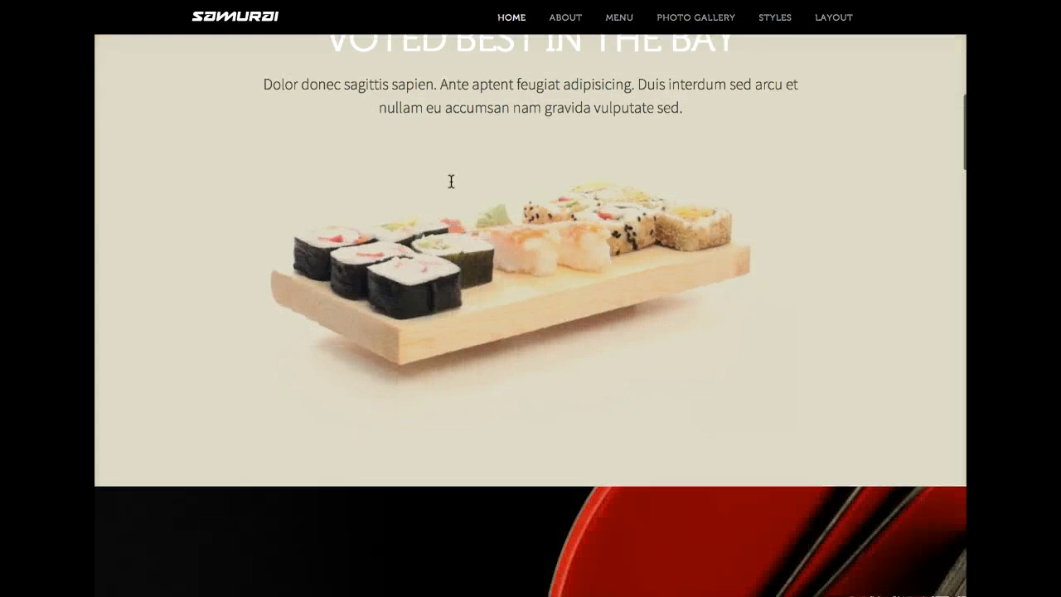
{"action": "scroll", "coordinate": [450, 182], "scroll_direction": "up", "scroll_amount": 4}
{"action": "scroll", "coordinate": [451, 182], "scroll_direction": "up", "scroll_amount": 5}
{"action": "mouse_move", "coordinate": [750, 38]}
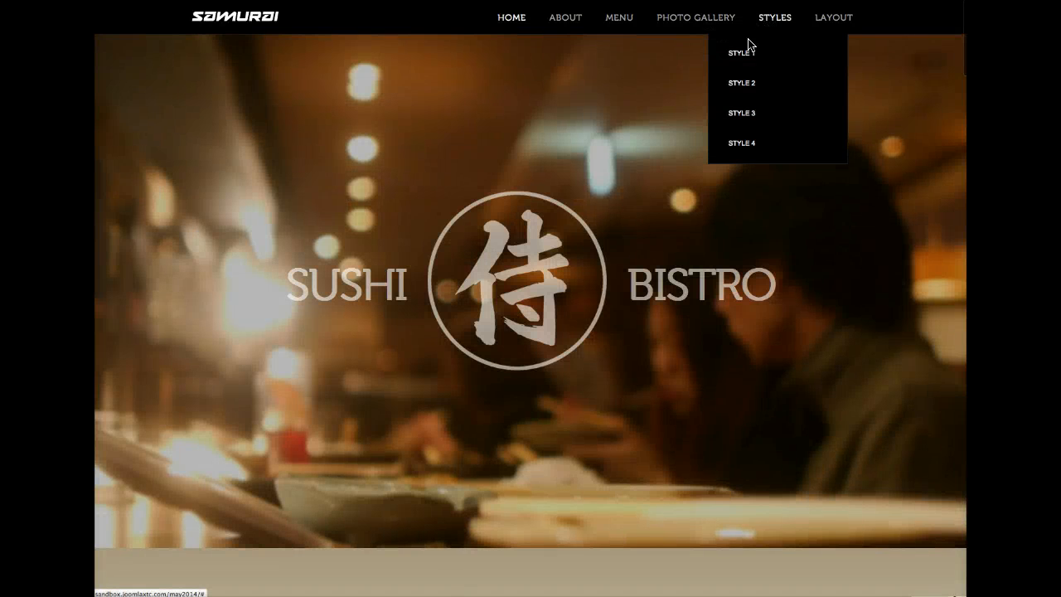
{"action": "left_click", "coordinate": [740, 55]}
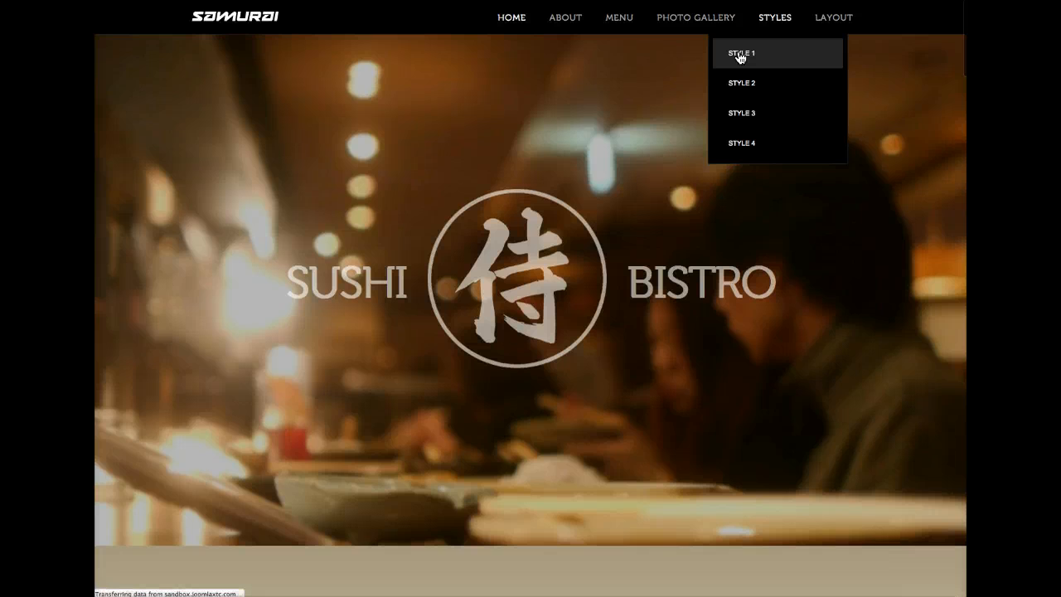
{"action": "scroll", "coordinate": [406, 198], "scroll_direction": "down", "scroll_amount": 10}
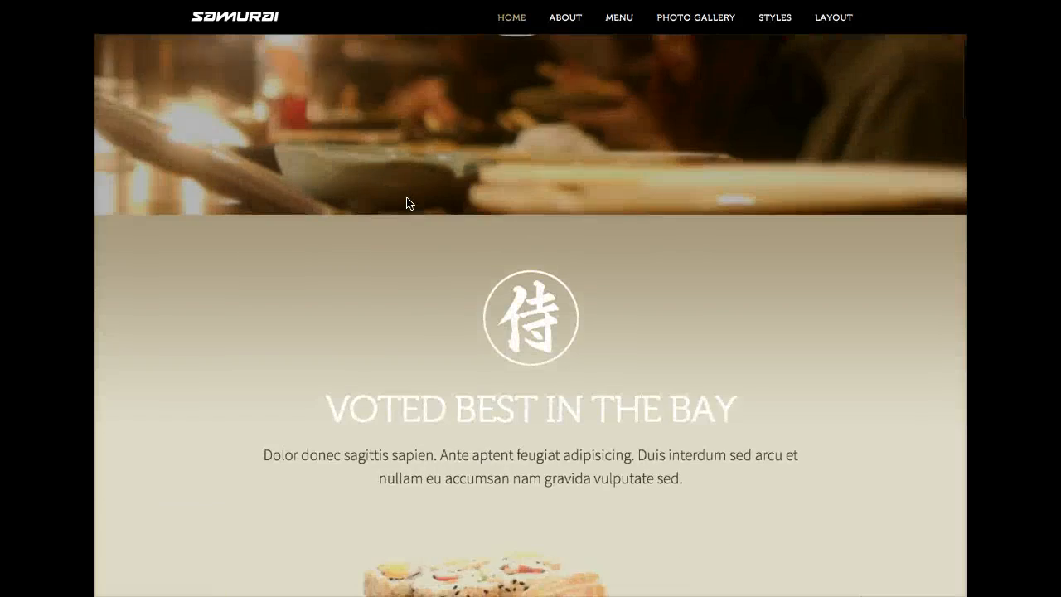
{"action": "scroll", "coordinate": [406, 203], "scroll_direction": "down", "scroll_amount": 3}
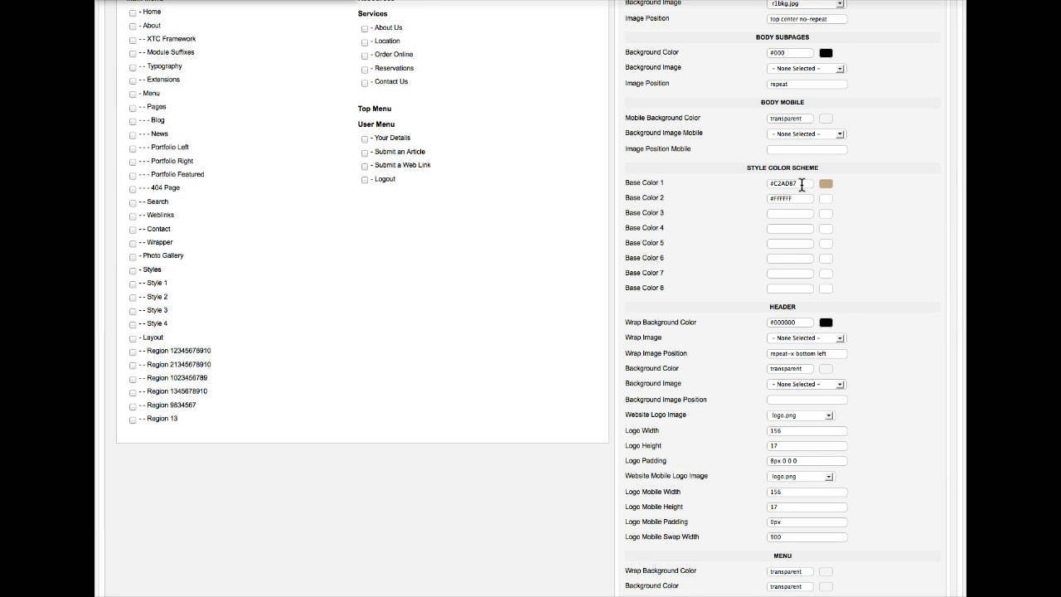
Set Base Color 1 in Style 1's color scheme to the blue #51A4D1 and save the template style.
{"action": "left_click", "coordinate": [801, 184]}
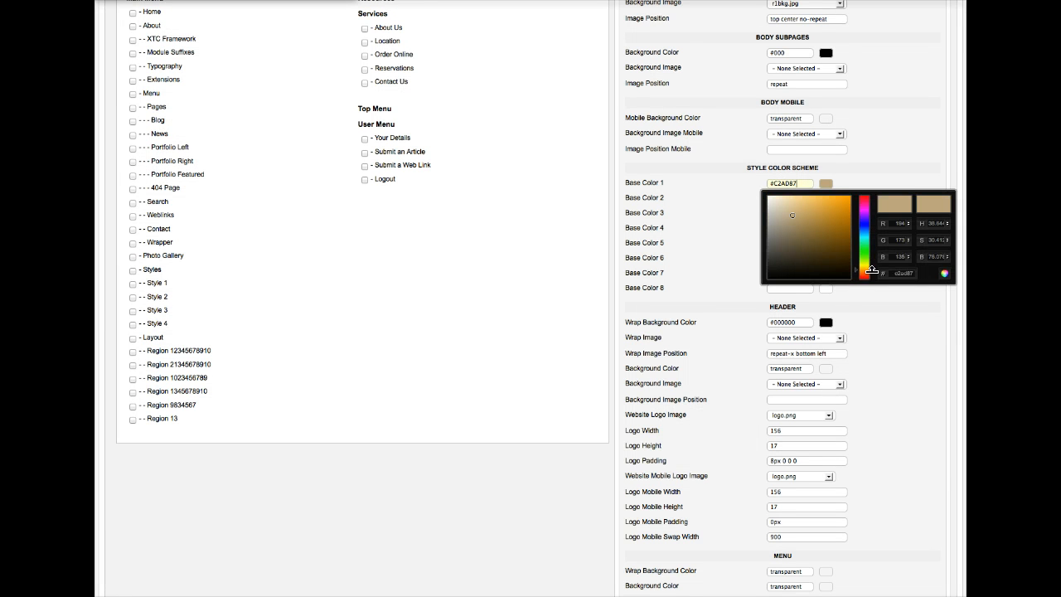
{"action": "left_click_drag", "start_coordinate": [871, 267], "coordinate": [870, 230]}
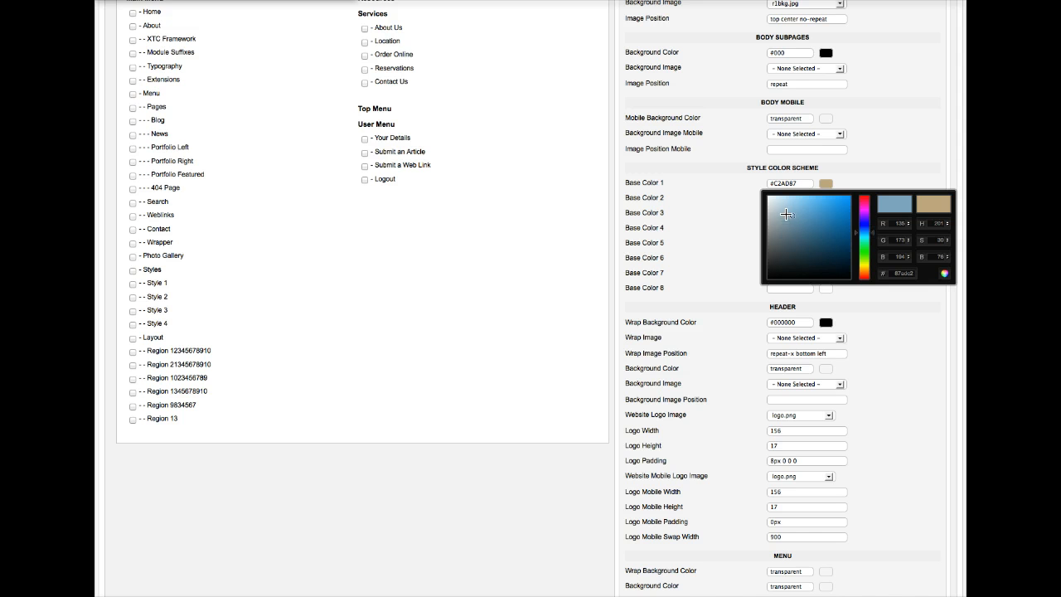
{"action": "left_click_drag", "start_coordinate": [792, 215], "coordinate": [816, 212]}
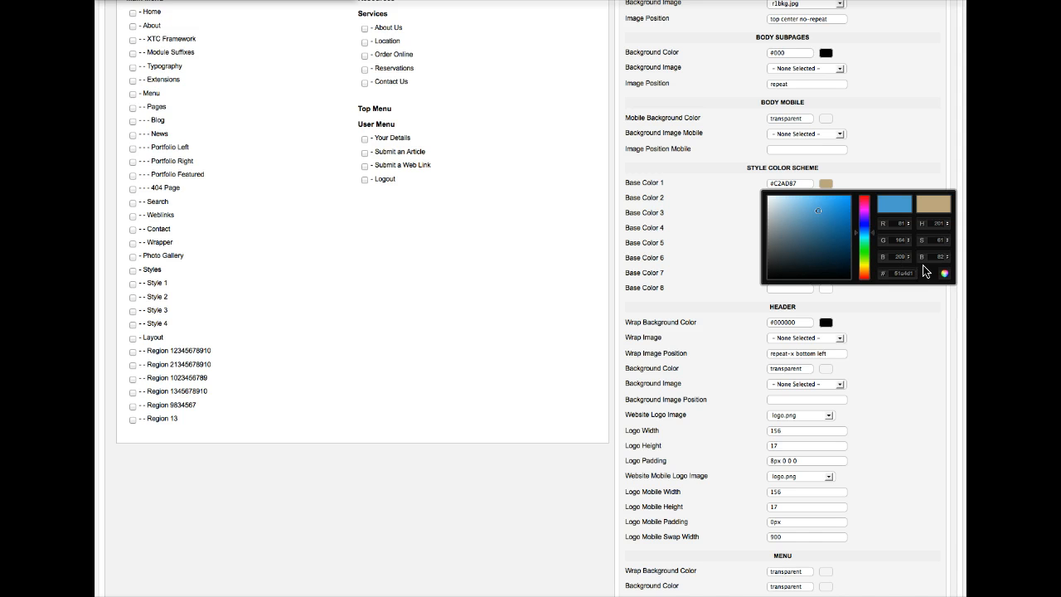
{"action": "left_click", "coordinate": [944, 274]}
{"action": "scroll", "coordinate": [892, 256], "scroll_direction": "up", "scroll_amount": 5}
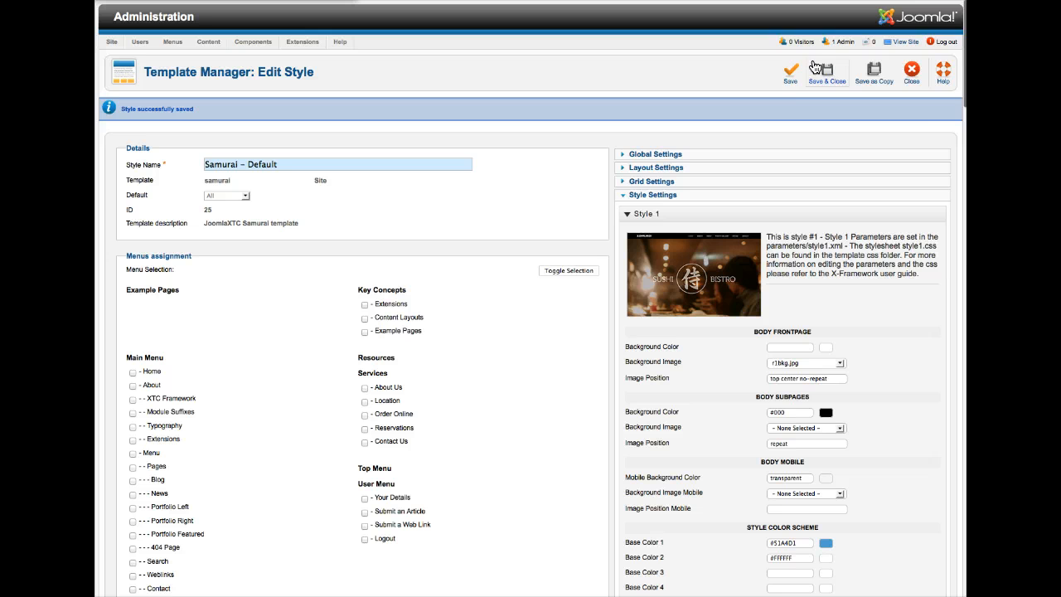
{"action": "left_click", "coordinate": [791, 73]}
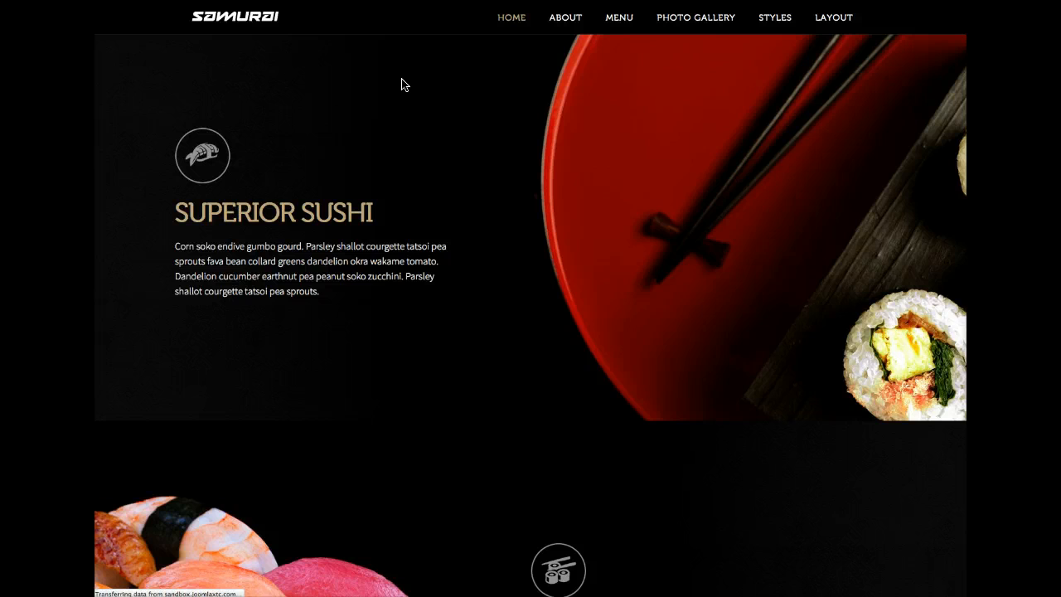
Check the section headings on the live home page for the new base color.
{"action": "scroll", "coordinate": [432, 296], "scroll_direction": "down", "scroll_amount": 4}
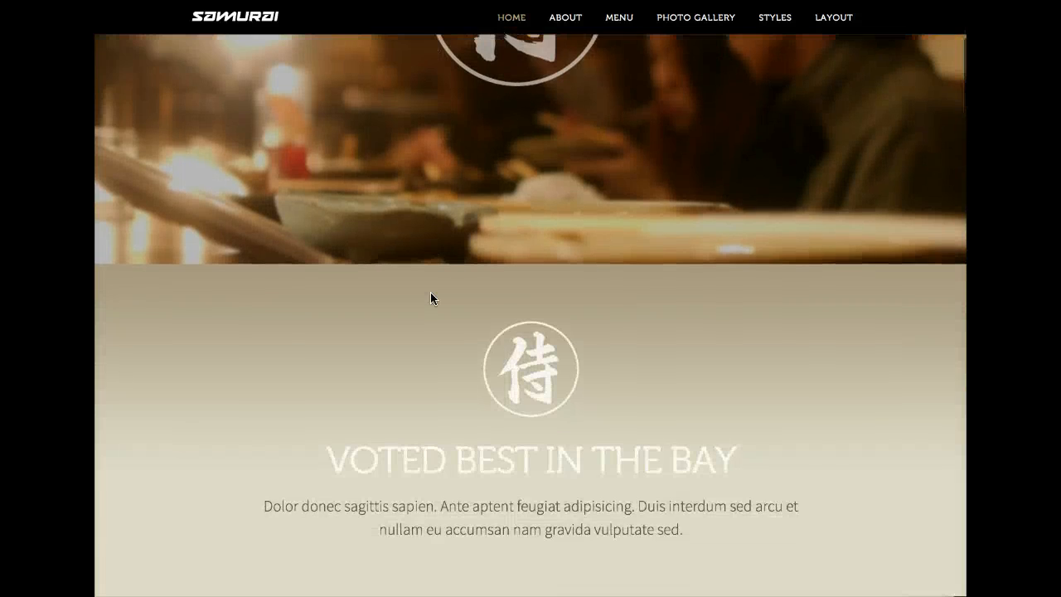
{"action": "scroll", "coordinate": [430, 294], "scroll_direction": "down", "scroll_amount": 10}
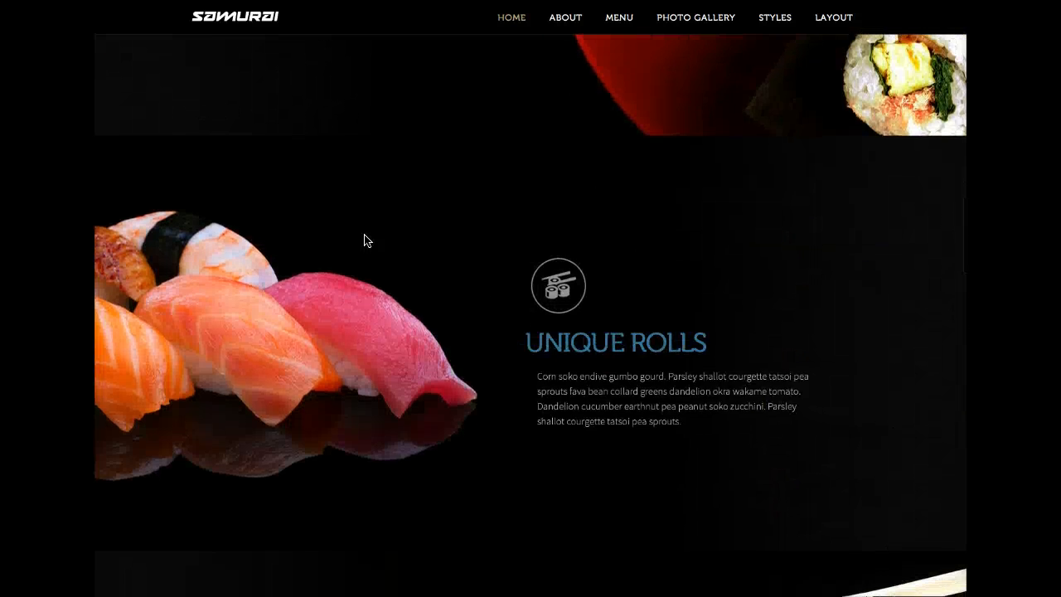
{"action": "scroll", "coordinate": [601, 307], "scroll_direction": "up", "scroll_amount": 14}
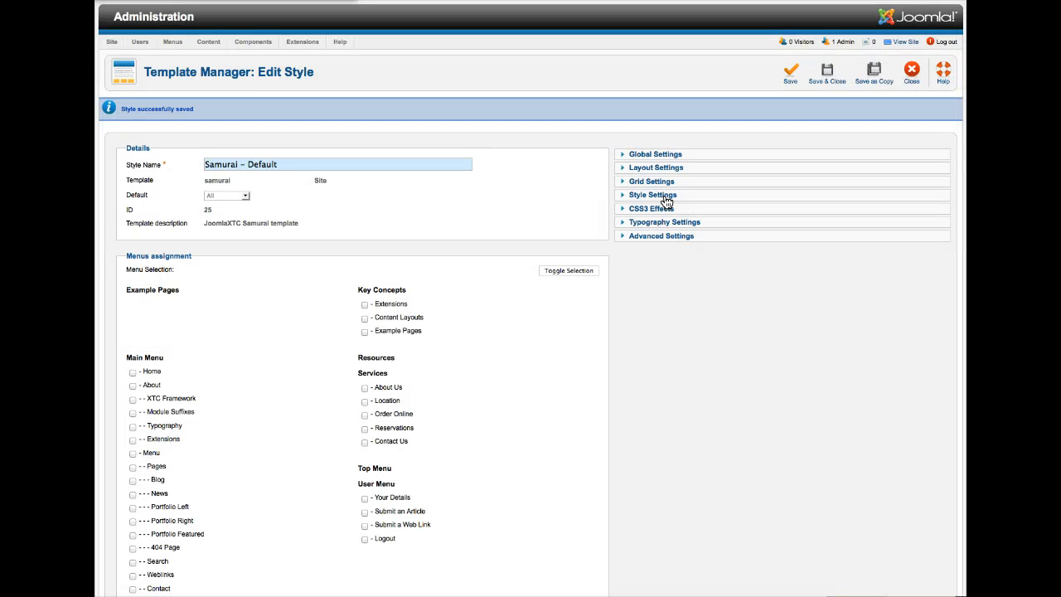
Reopen Style 1 in the style settings and examine the header's Website Logo Image and logo size options.
{"action": "left_click", "coordinate": [666, 198]}
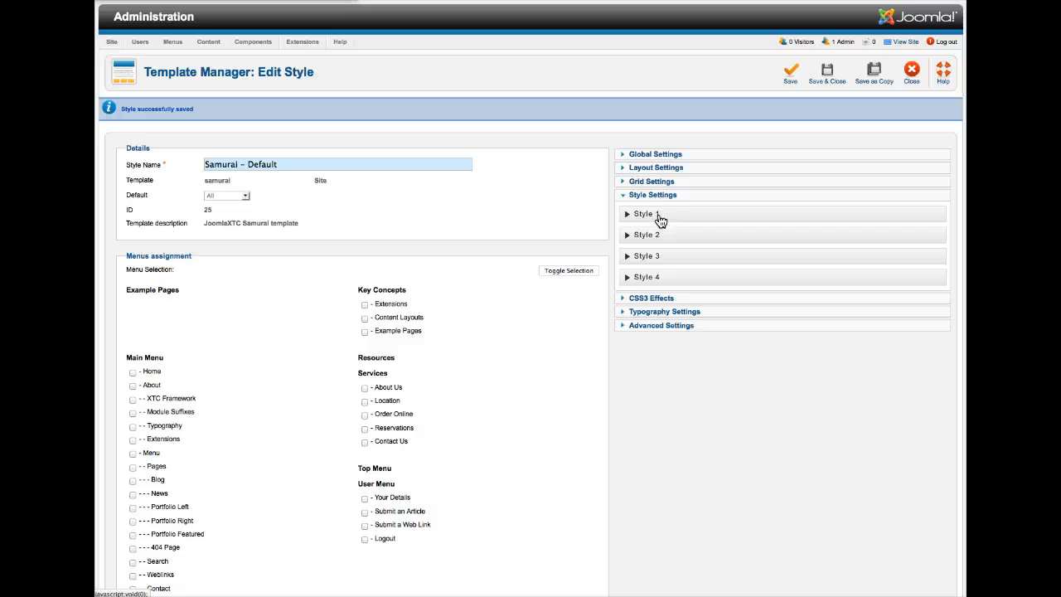
{"action": "left_click", "coordinate": [659, 220]}
{"action": "scroll", "coordinate": [663, 403], "scroll_direction": "down", "scroll_amount": 6}
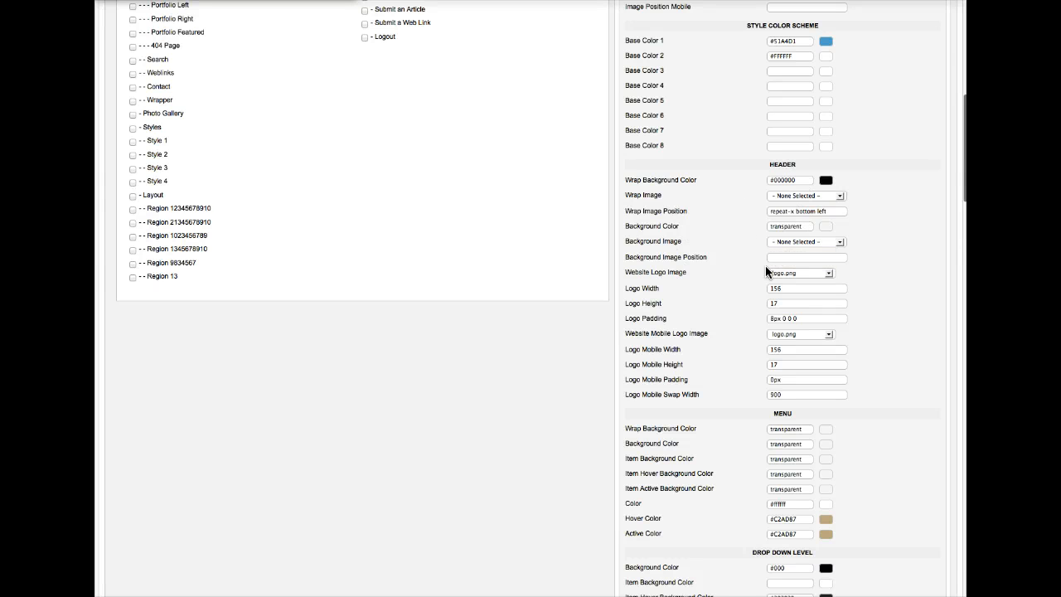
{"action": "left_click", "coordinate": [828, 272]}
{"action": "left_click", "coordinate": [856, 273]}
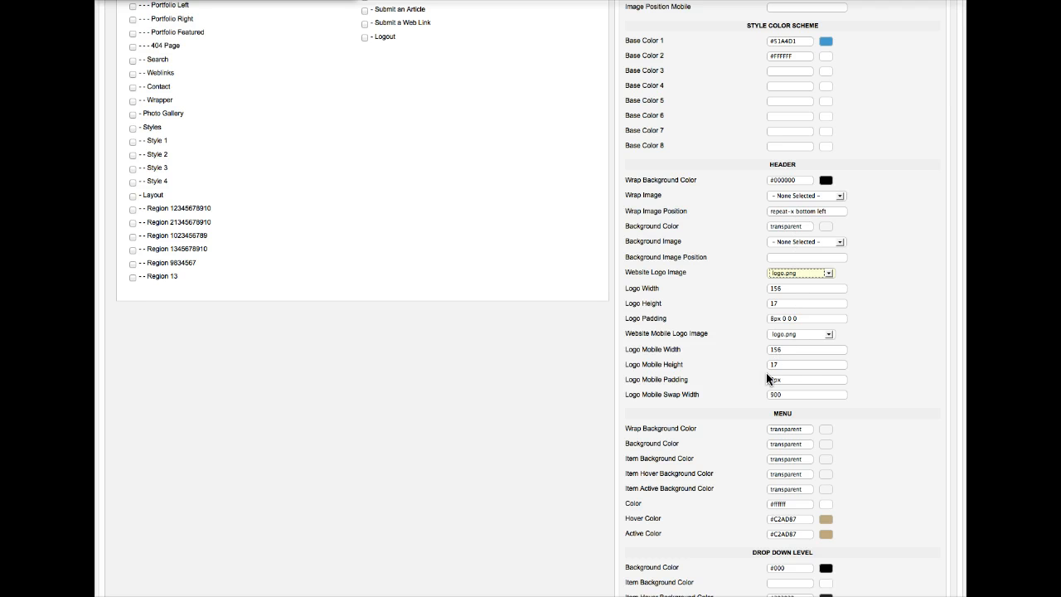
Examine Style 1's menu, drop-down and region background settings and compare them with the live home page sections.
{"action": "scroll", "coordinate": [863, 395], "scroll_direction": "down", "scroll_amount": 8}
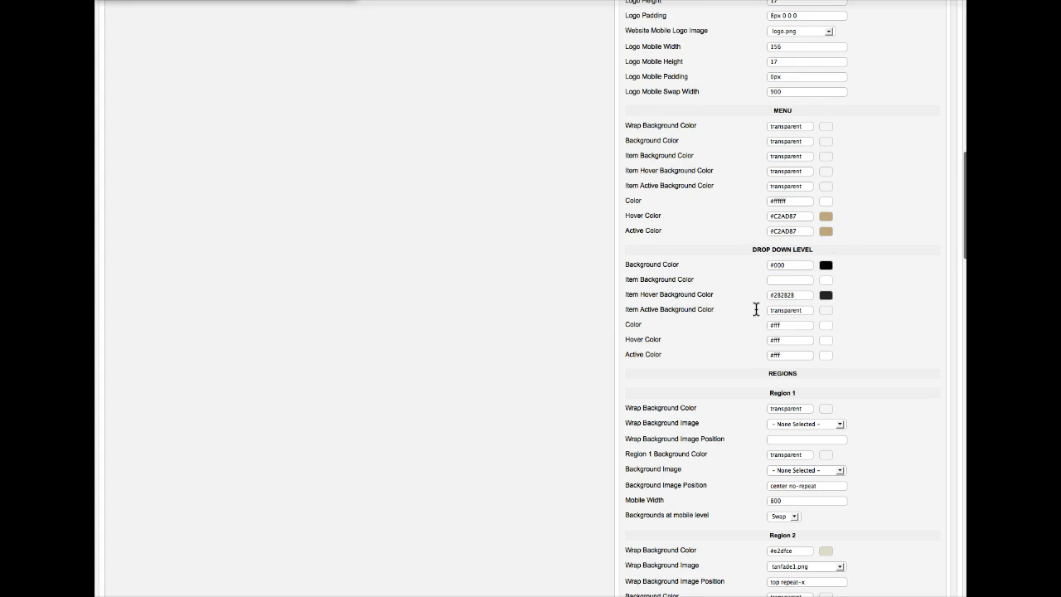
{"action": "scroll", "coordinate": [872, 362], "scroll_direction": "down", "scroll_amount": 9}
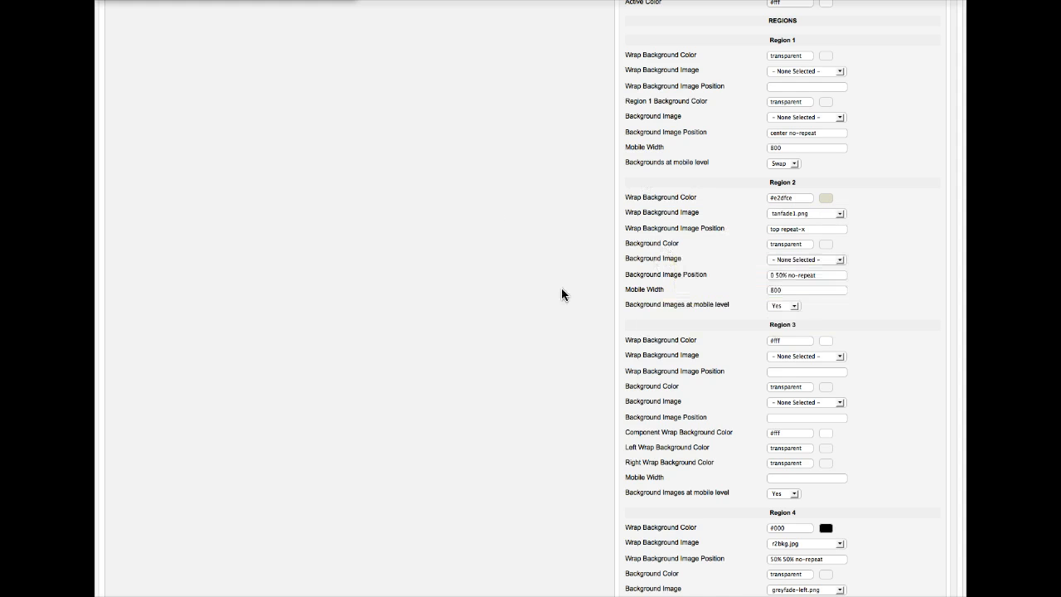
{"action": "scroll", "coordinate": [561, 294], "scroll_direction": "down", "scroll_amount": 3}
{"action": "scroll", "coordinate": [561, 294], "scroll_direction": "down", "scroll_amount": 6}
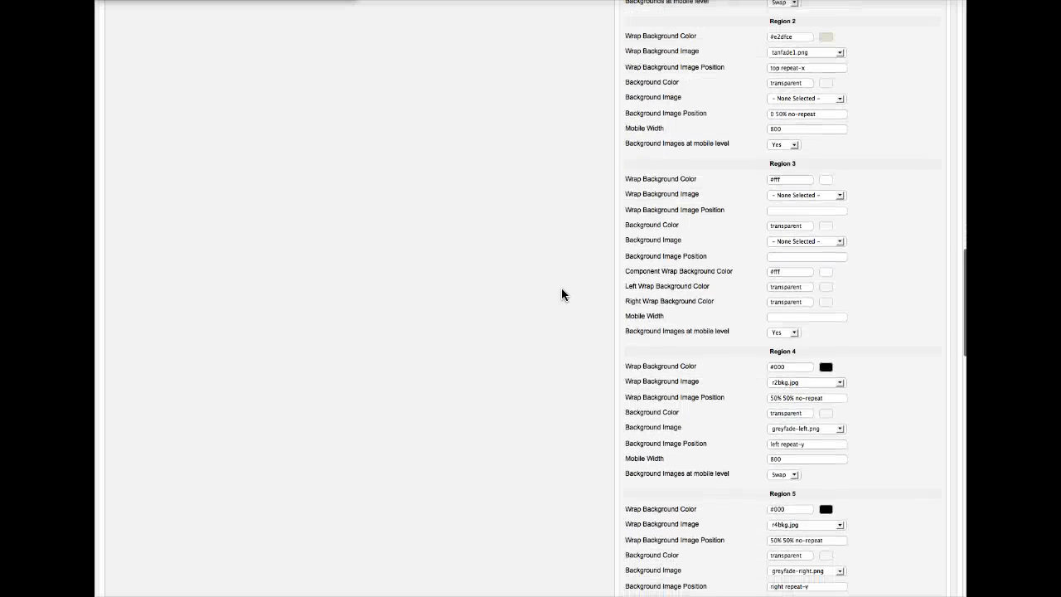
{"action": "scroll", "coordinate": [561, 295], "scroll_direction": "down", "scroll_amount": 2}
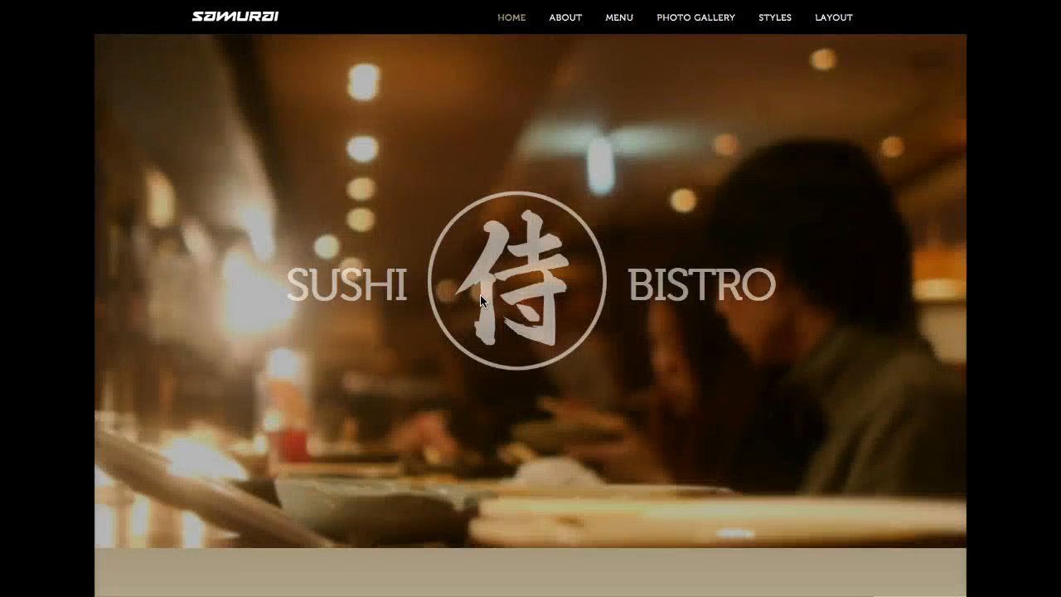
{"action": "scroll", "coordinate": [481, 298], "scroll_direction": "down", "scroll_amount": 8}
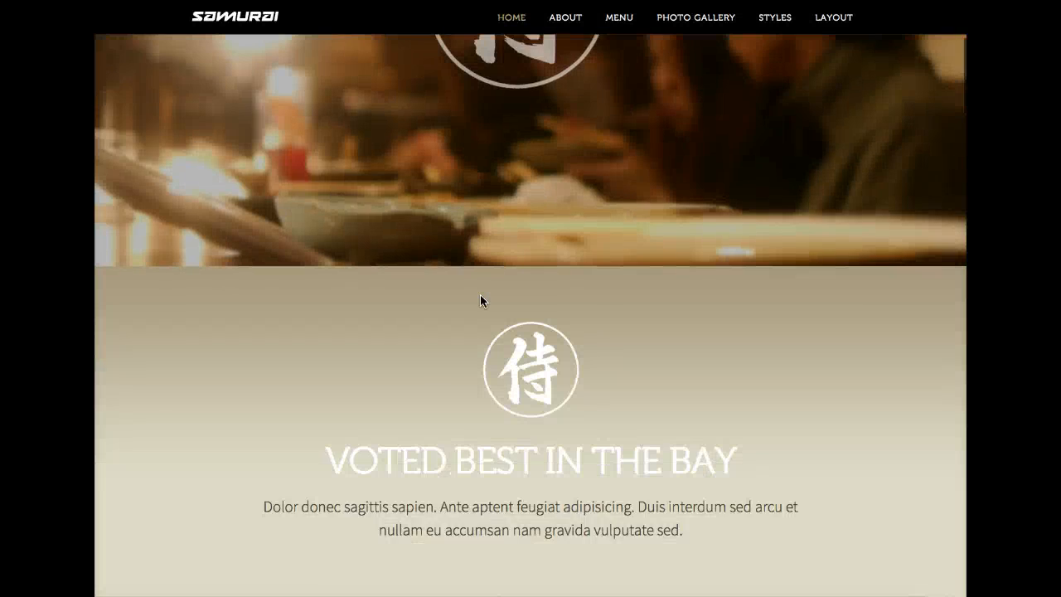
{"action": "scroll", "coordinate": [481, 300], "scroll_direction": "down", "scroll_amount": 5}
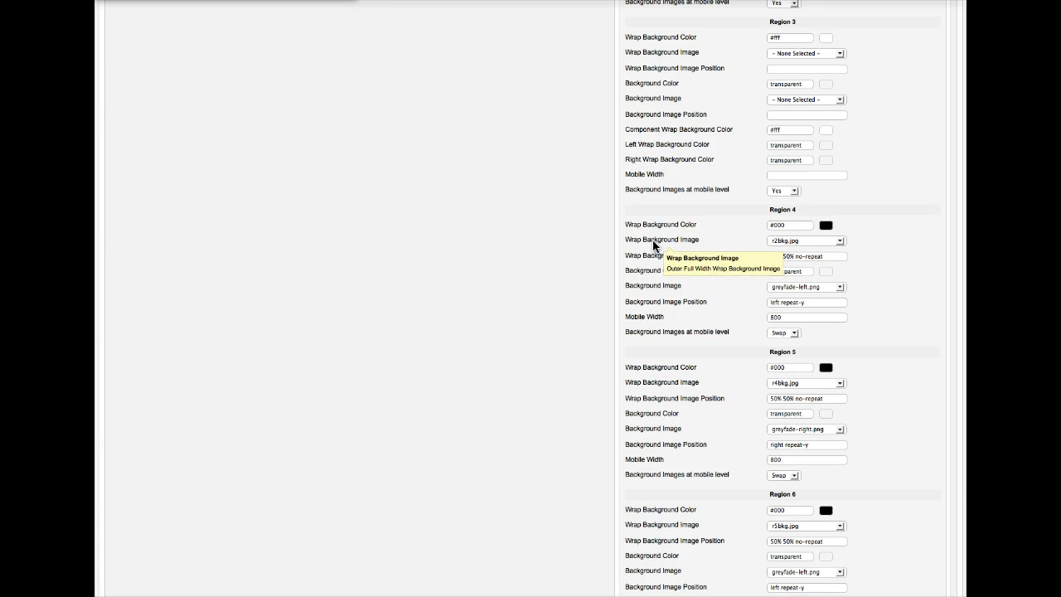
Examine Region 4's choices for Background Images at mobile level and Wrap Background Image, leaving both unchanged.
{"action": "left_click", "coordinate": [793, 334]}
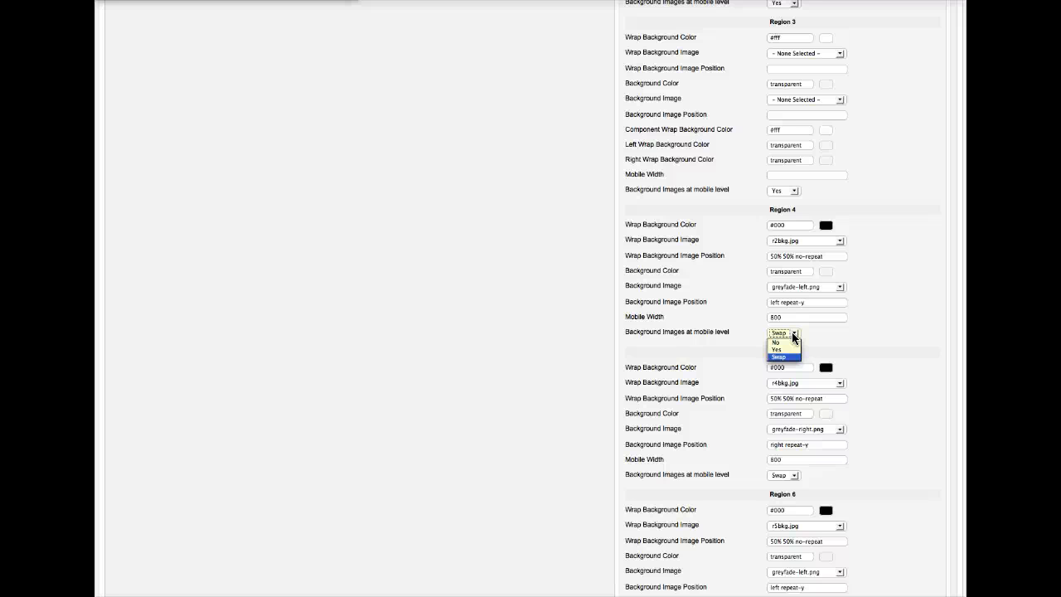
{"action": "left_click", "coordinate": [889, 309]}
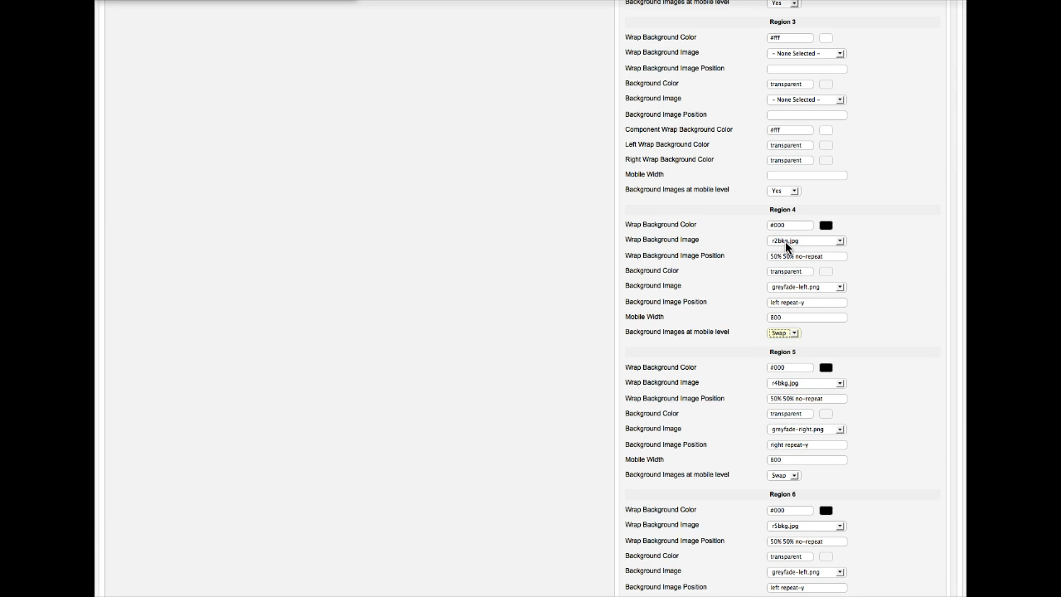
{"action": "left_click", "coordinate": [812, 244]}
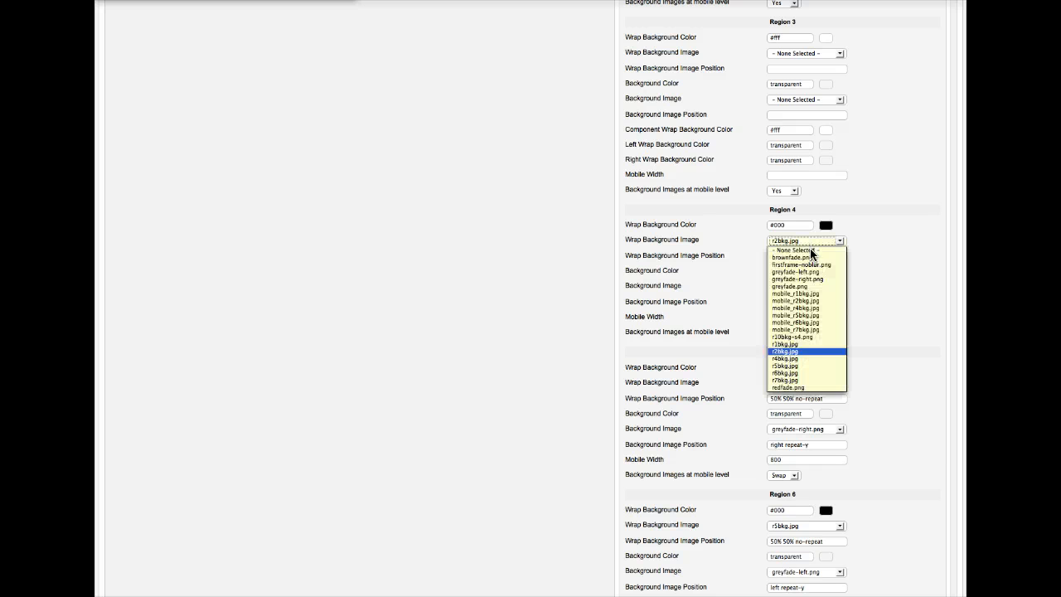
{"action": "left_click", "coordinate": [884, 309]}
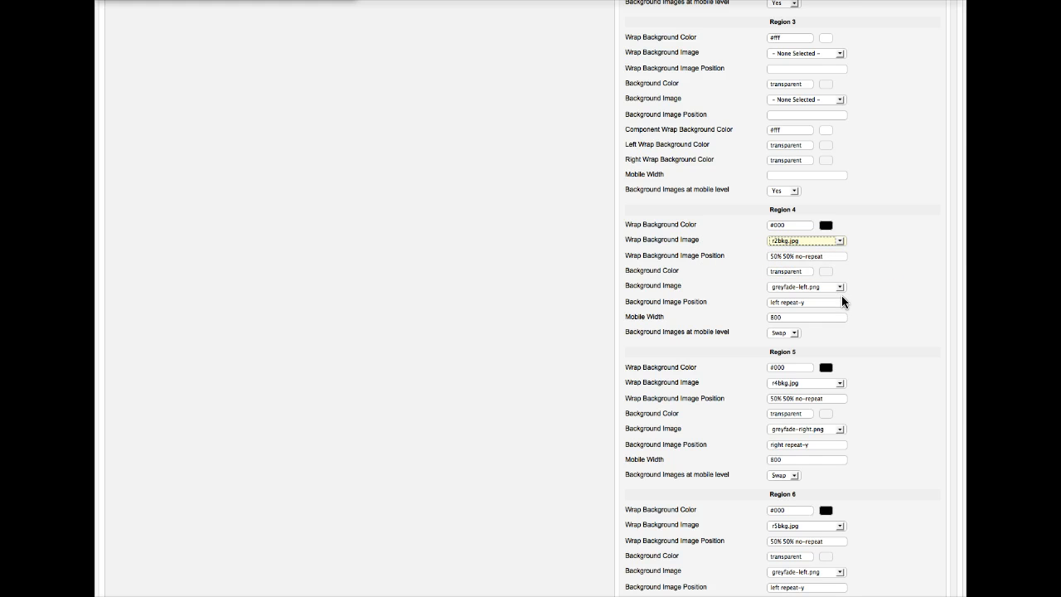
Examine Style 1's remaining region settings and its footer, module and typography color settings.
{"action": "scroll", "coordinate": [841, 301], "scroll_direction": "down", "scroll_amount": 5}
{"action": "scroll", "coordinate": [841, 301], "scroll_direction": "down", "scroll_amount": 10}
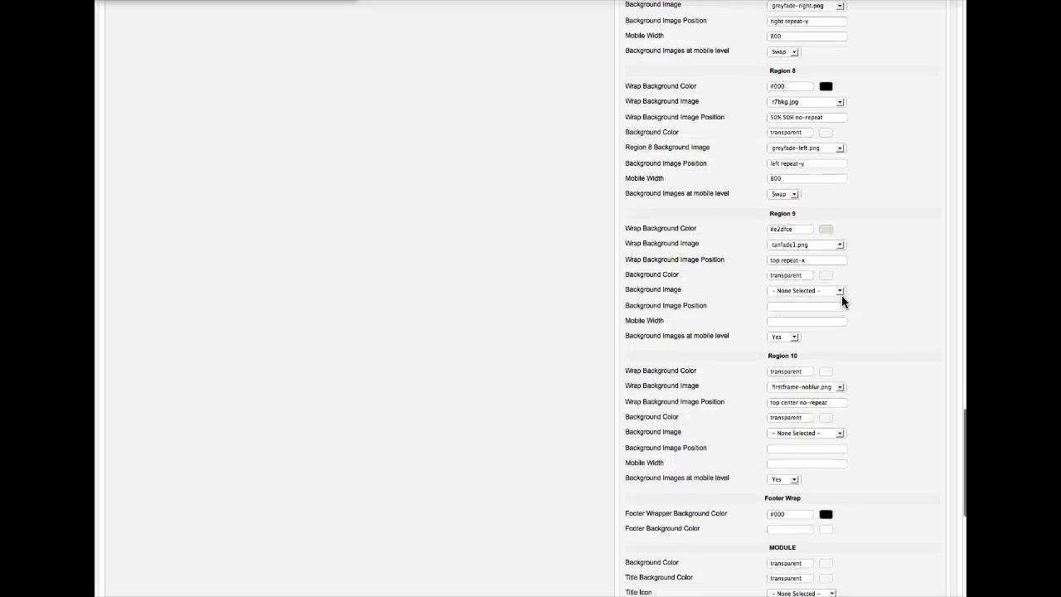
{"action": "scroll", "coordinate": [842, 295], "scroll_direction": "down", "scroll_amount": 5}
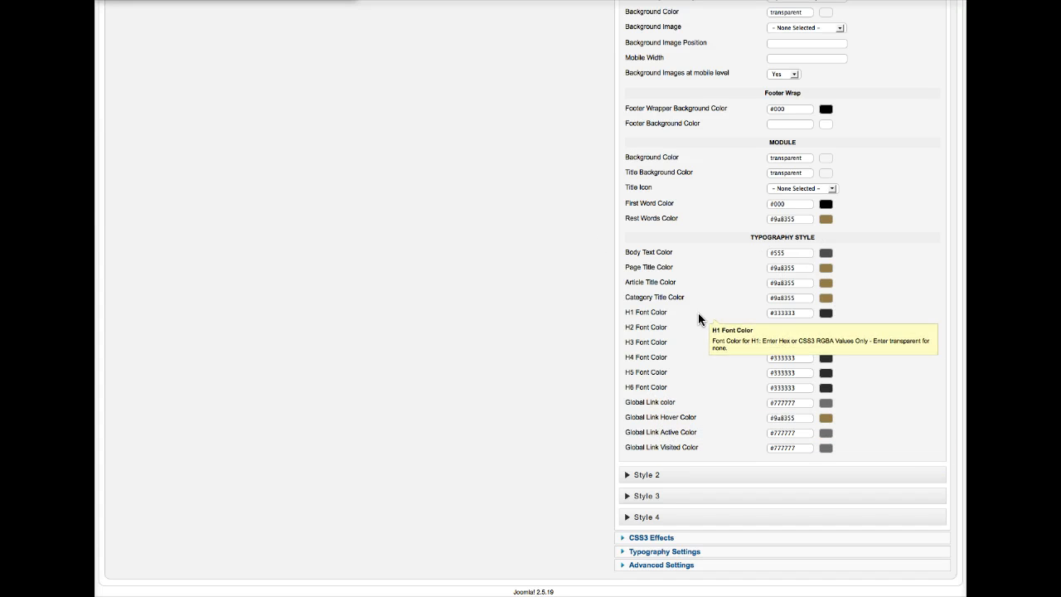
Open the CSS3 Effects settings to review the hover and page load fade-in options, and save the template style.
{"action": "left_click", "coordinate": [652, 538]}
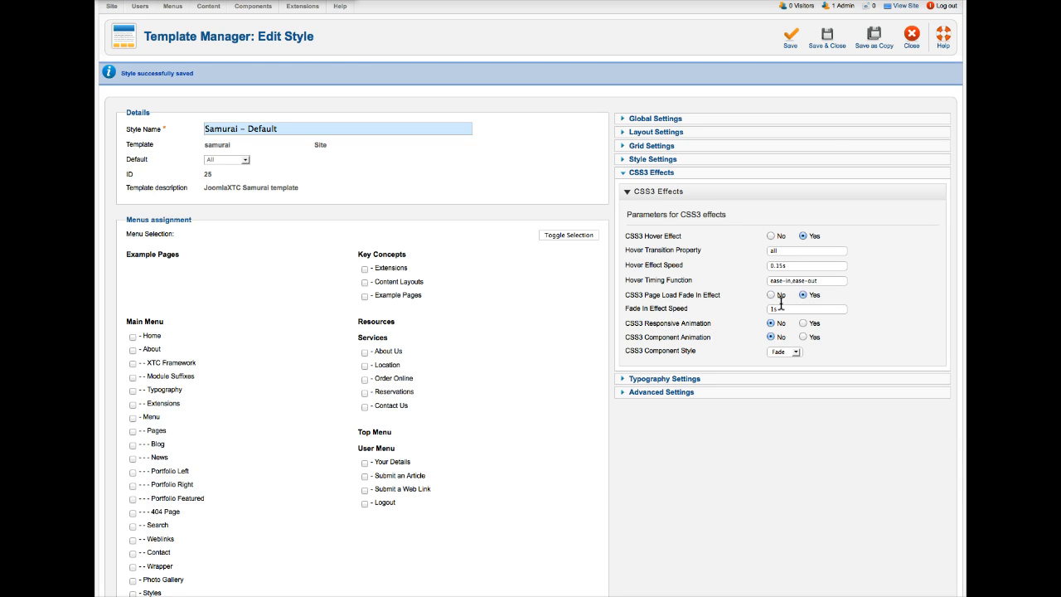
{"action": "left_click", "coordinate": [792, 48]}
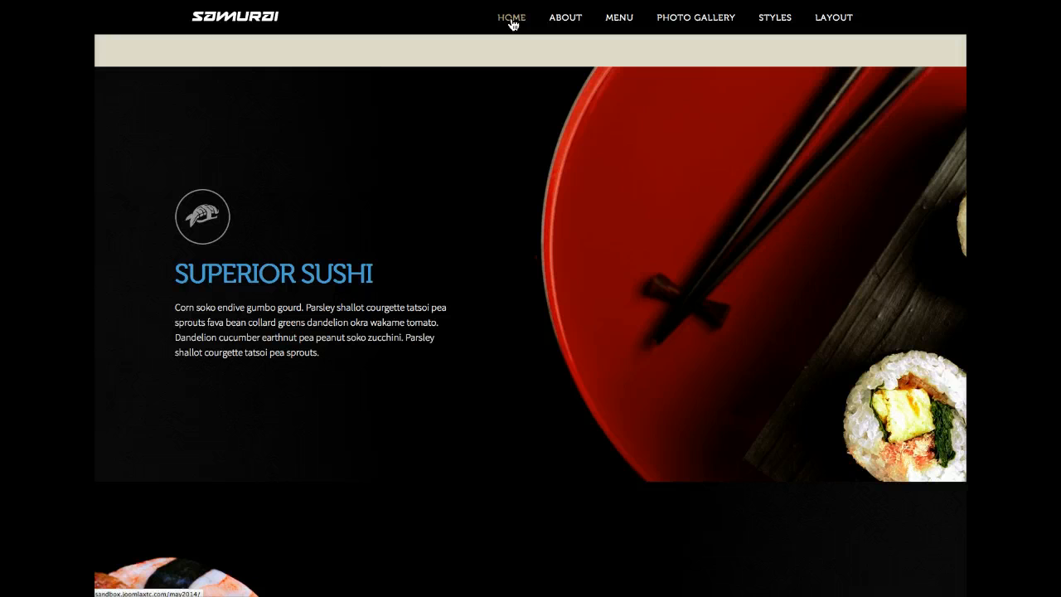
Reload the live home page and open the Blog page and its lead article to observe the CSS3 effects.
{"action": "left_click", "coordinate": [511, 17]}
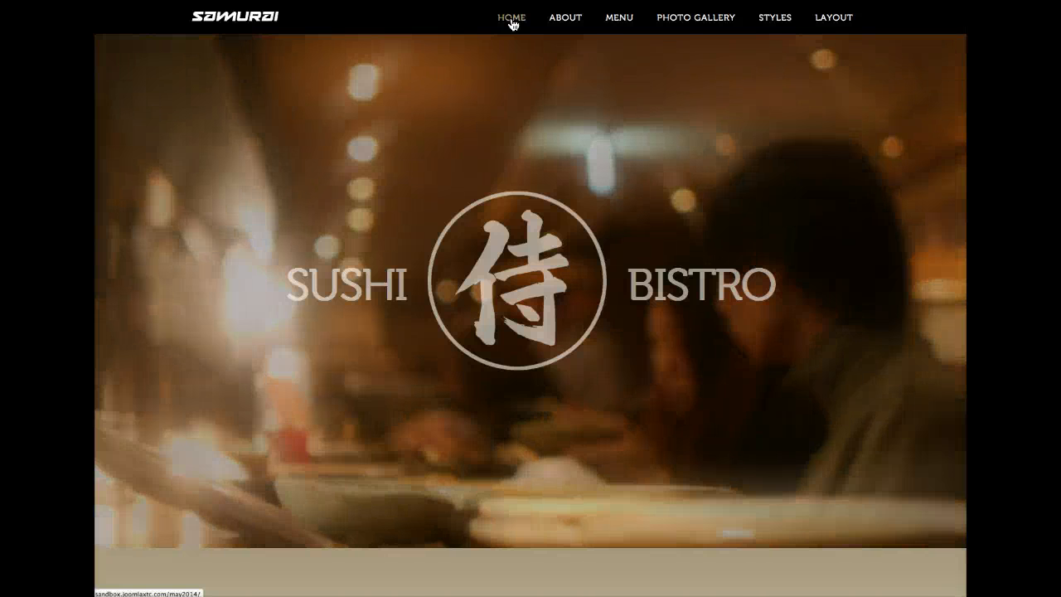
{"action": "mouse_move", "coordinate": [577, 48]}
{"action": "mouse_move", "coordinate": [608, 29]}
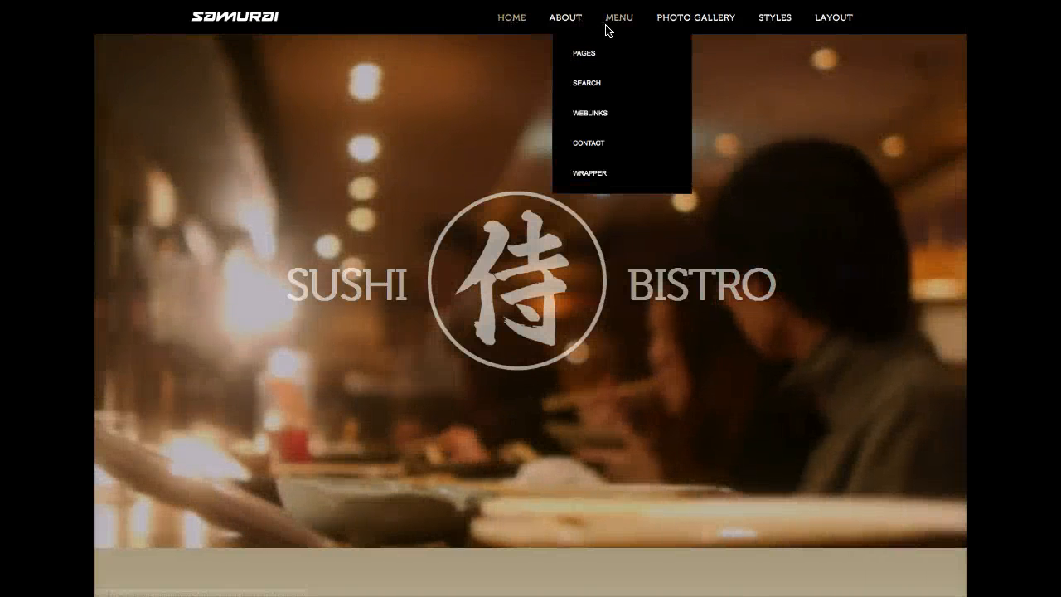
{"action": "mouse_move", "coordinate": [604, 57]}
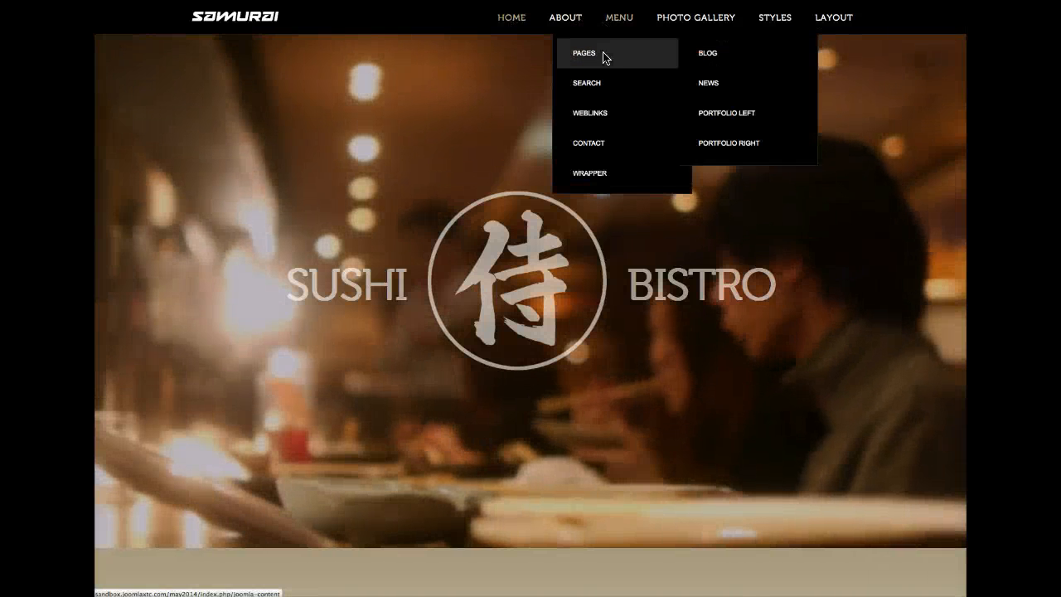
{"action": "left_click", "coordinate": [707, 60]}
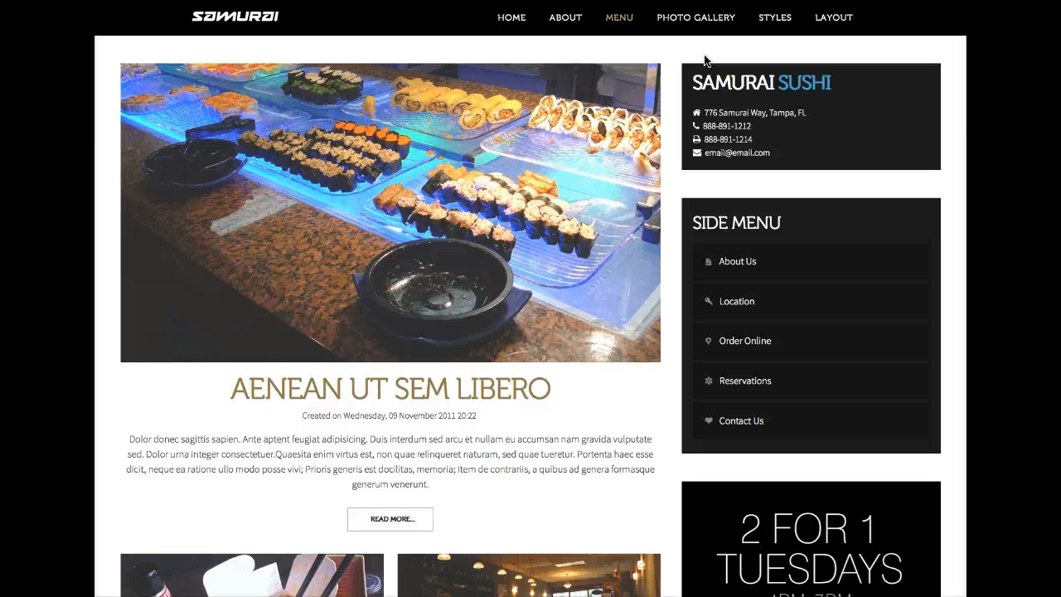
{"action": "left_click", "coordinate": [396, 520]}
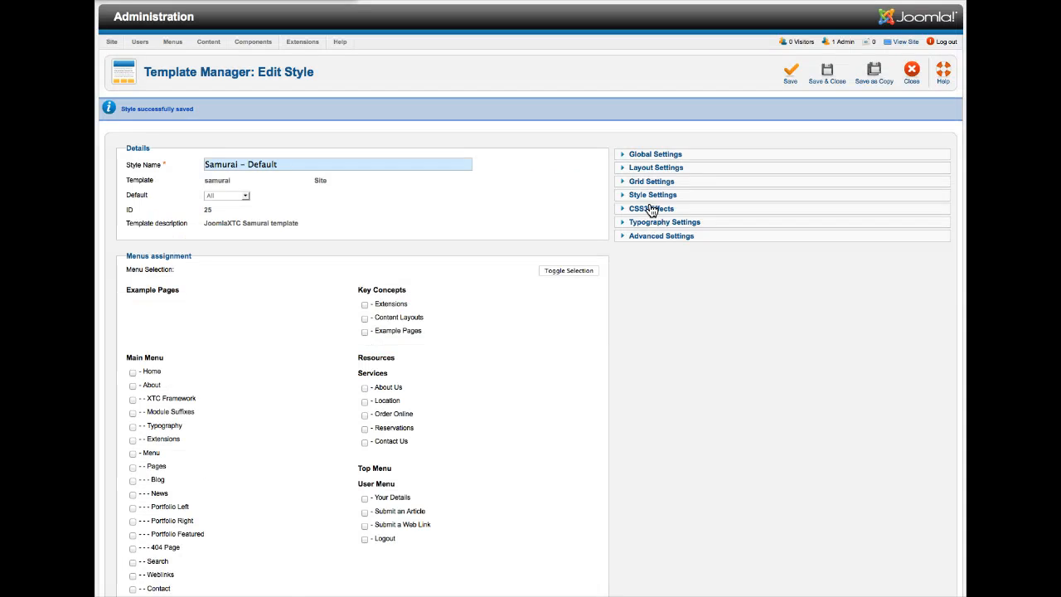
In the CSS3 Effects settings, turn off Page Load Fade In Effect and Responsive Animation, and turn on Component Animation.
{"action": "left_click", "coordinate": [652, 209]}
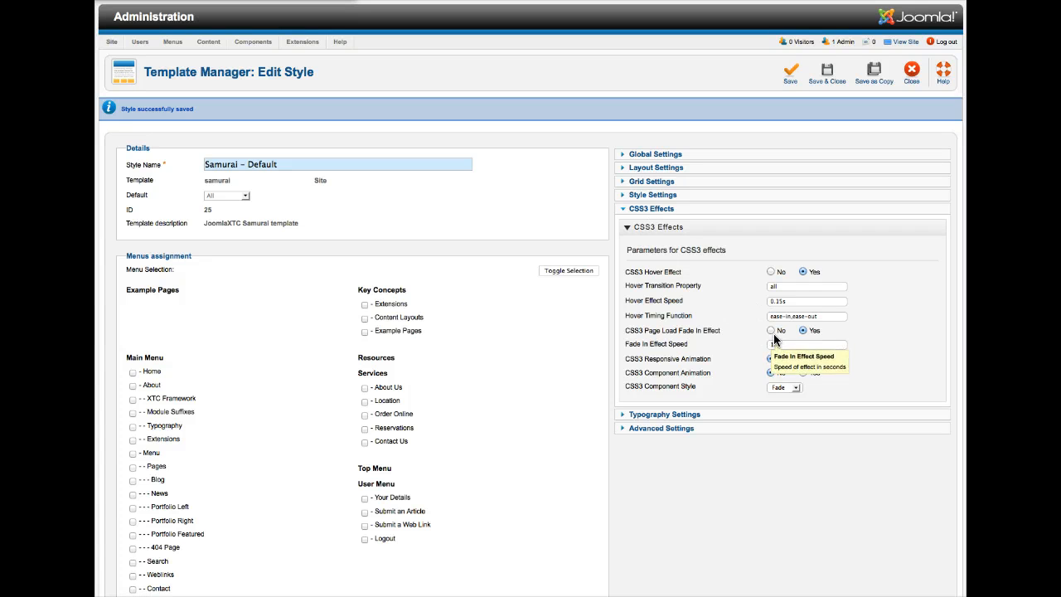
{"action": "left_click", "coordinate": [771, 330]}
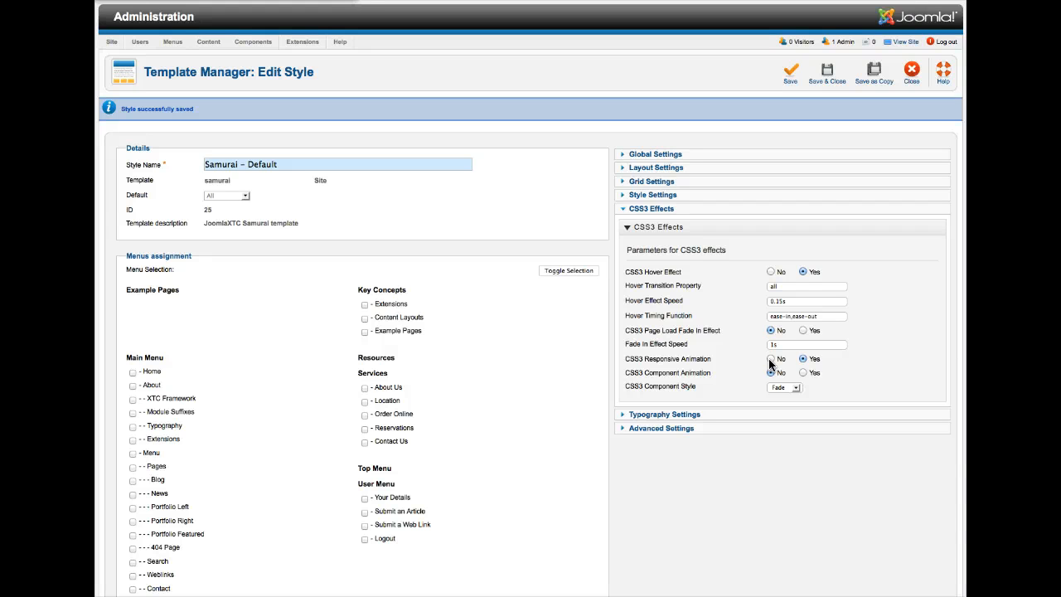
{"action": "left_click", "coordinate": [770, 359]}
{"action": "left_click", "coordinate": [770, 359]}
{"action": "left_click", "coordinate": [803, 373]}
Set CSS3 Component Style to Up, review its other choices, and save the template style.
{"action": "left_click", "coordinate": [792, 388]}
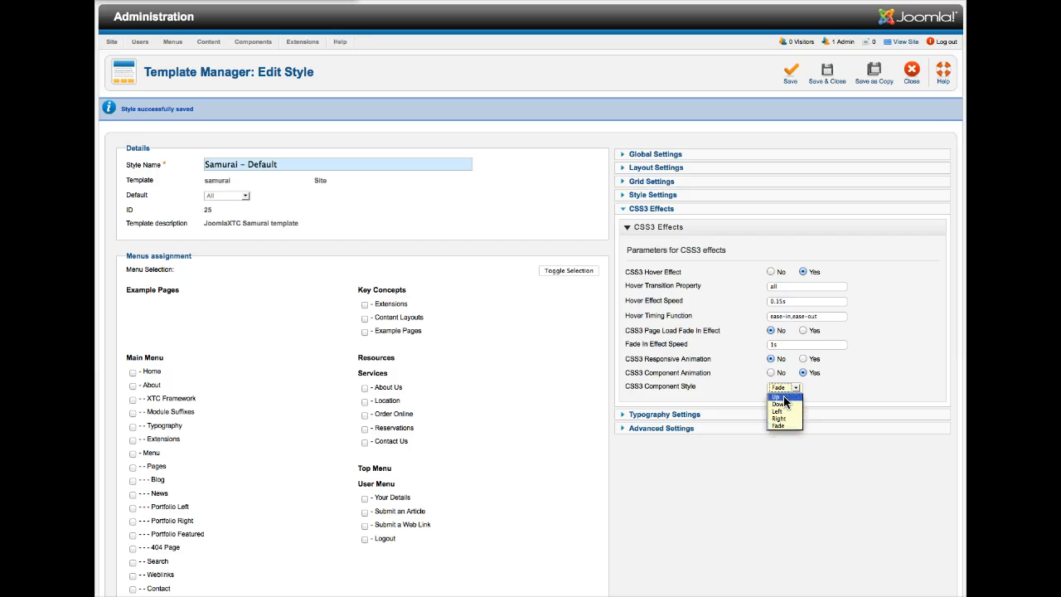
{"action": "left_click", "coordinate": [779, 397]}
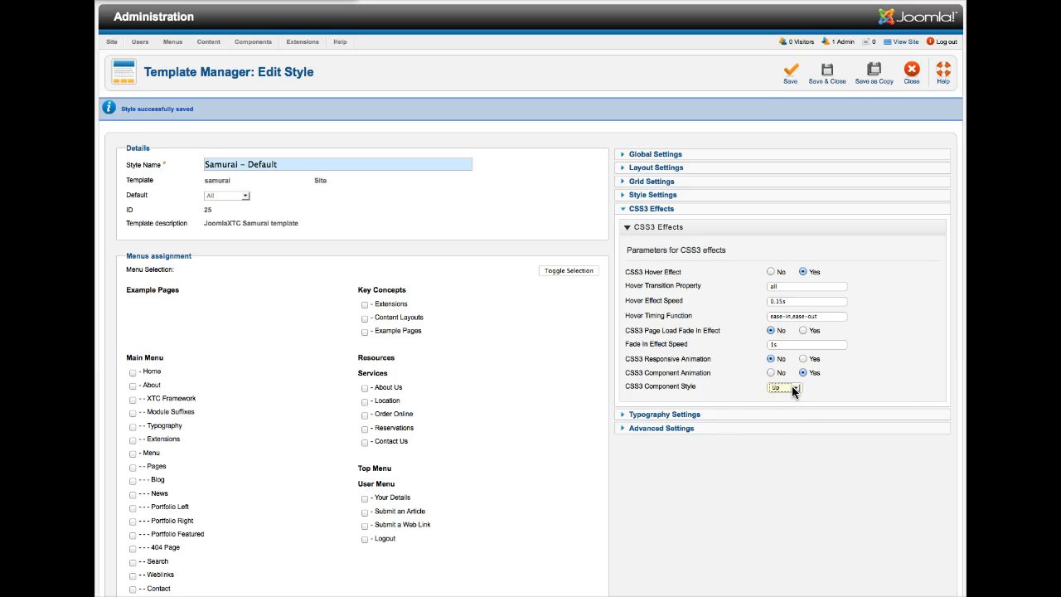
{"action": "left_click", "coordinate": [794, 391]}
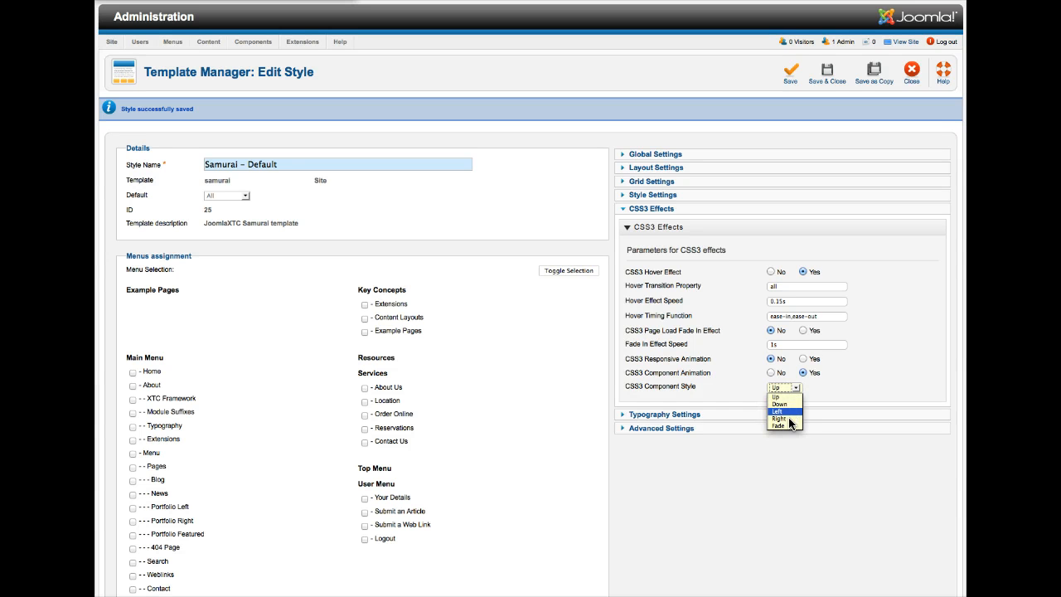
{"action": "left_click", "coordinate": [796, 396]}
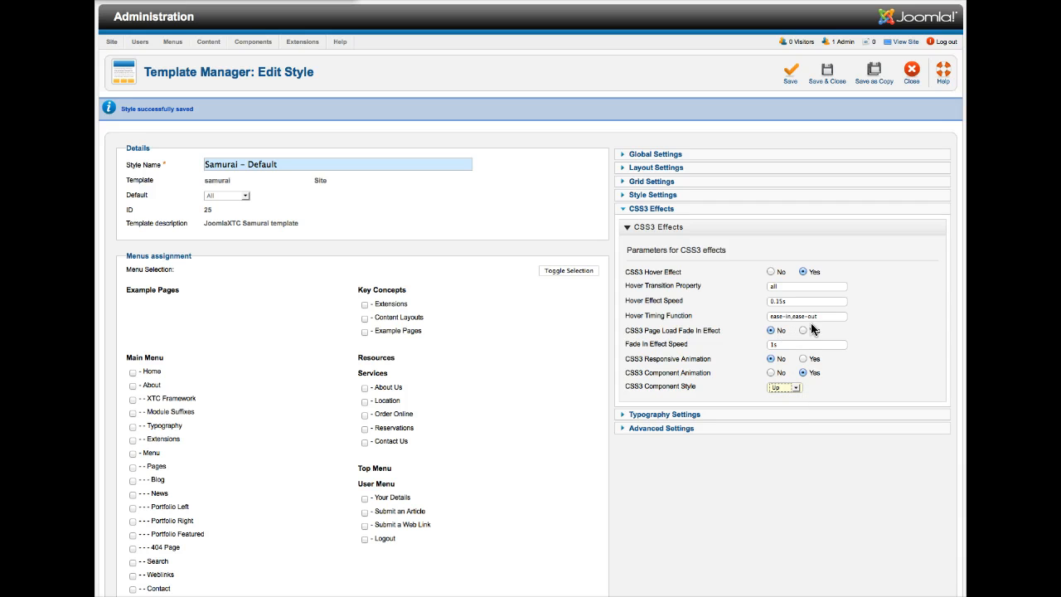
{"action": "left_click", "coordinate": [791, 80]}
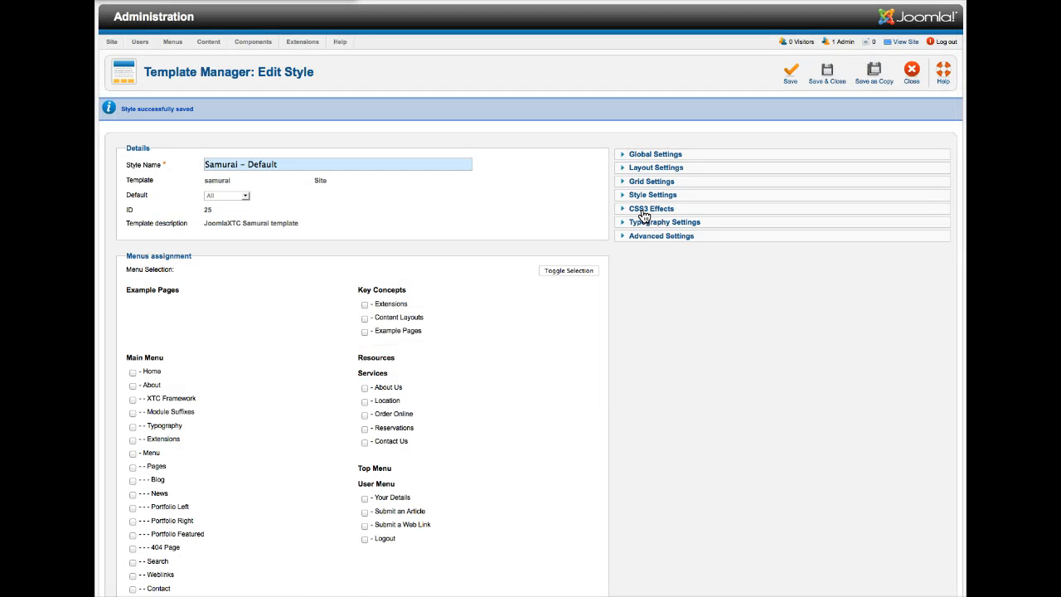
Turn off CSS3 Component Animation, and open the Typography Settings to review the default font families and sizes.
{"action": "left_click", "coordinate": [645, 211]}
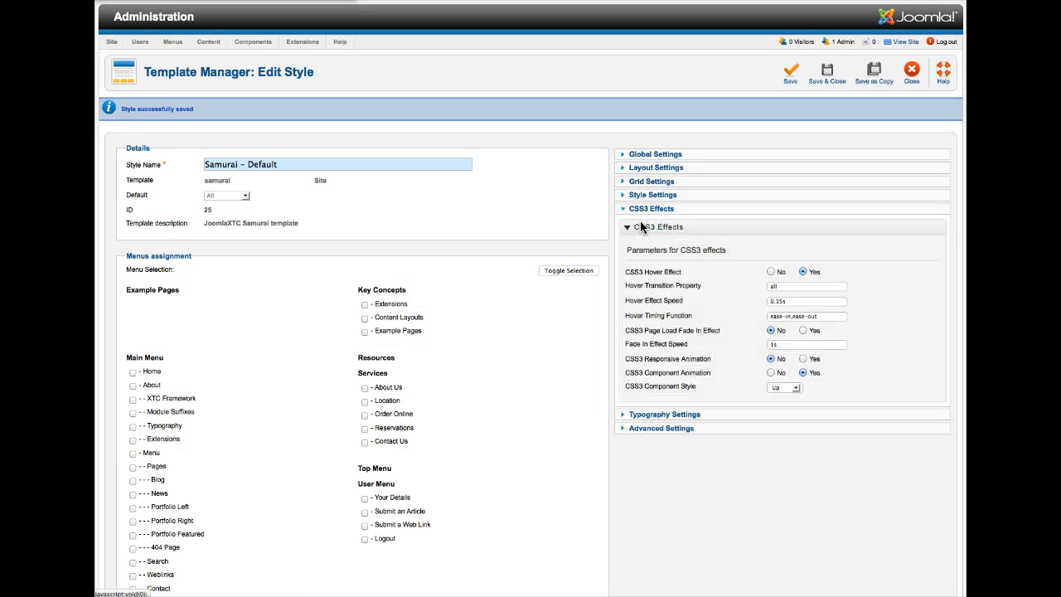
{"action": "left_click", "coordinate": [770, 373]}
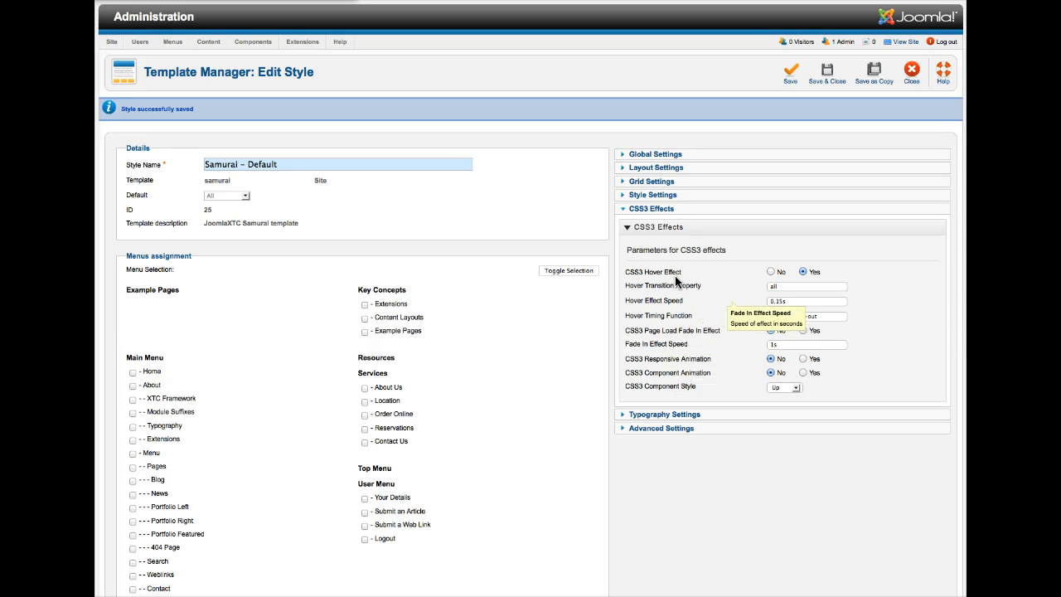
{"action": "left_click", "coordinate": [673, 415]}
{"action": "scroll", "coordinate": [679, 338], "scroll_direction": "down", "scroll_amount": 3}
{"action": "scroll", "coordinate": [678, 345], "scroll_direction": "down", "scroll_amount": 3}
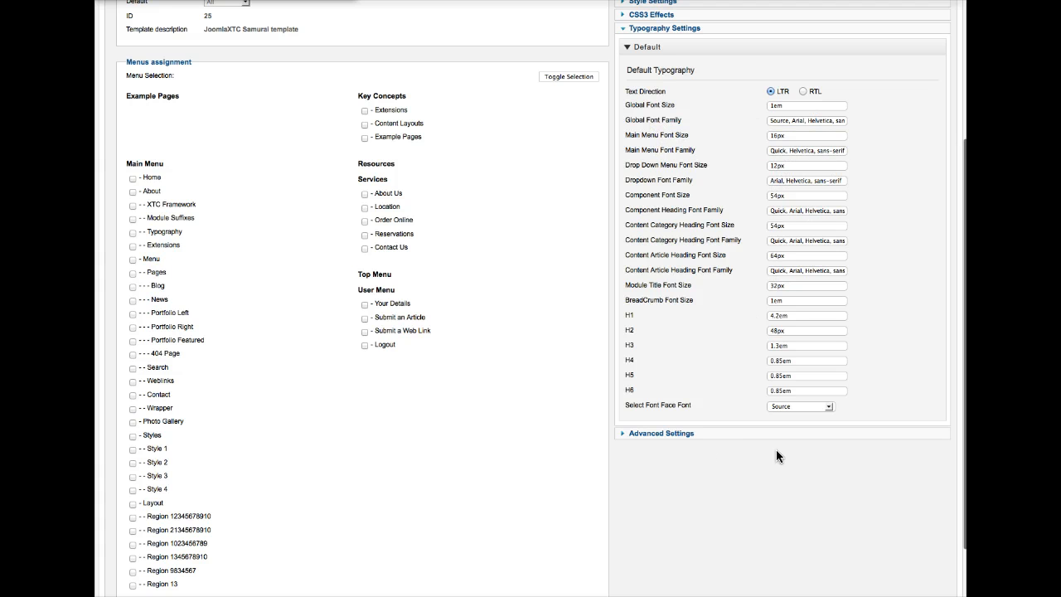
Open the Advanced Settings and review the CSS Mode choices, keeping Separate Files selected.
{"action": "left_click", "coordinate": [663, 438]}
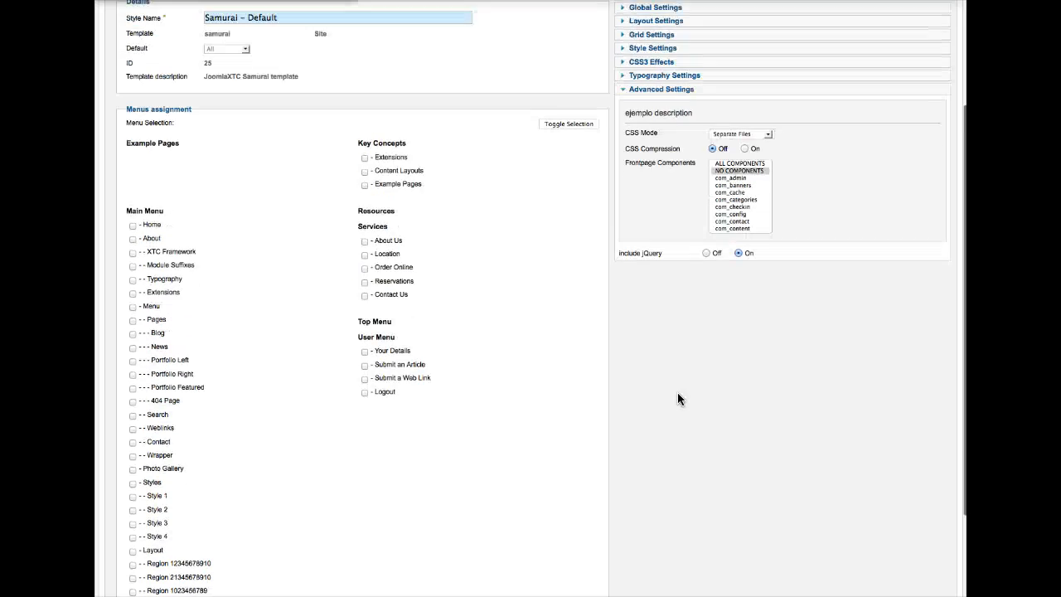
{"action": "scroll", "coordinate": [677, 399], "scroll_direction": "up", "scroll_amount": 3}
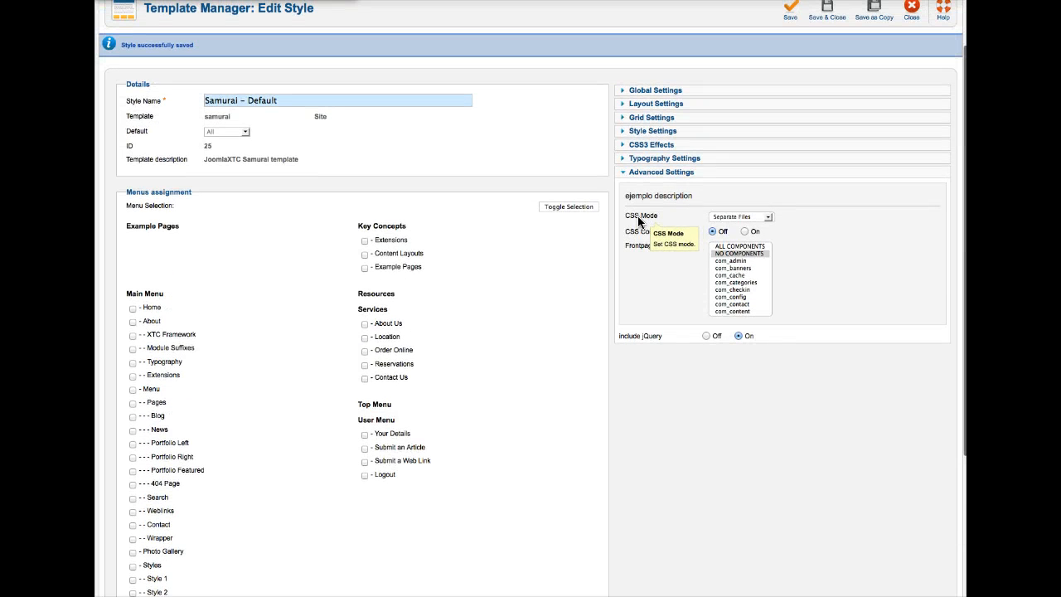
{"action": "left_click", "coordinate": [767, 216]}
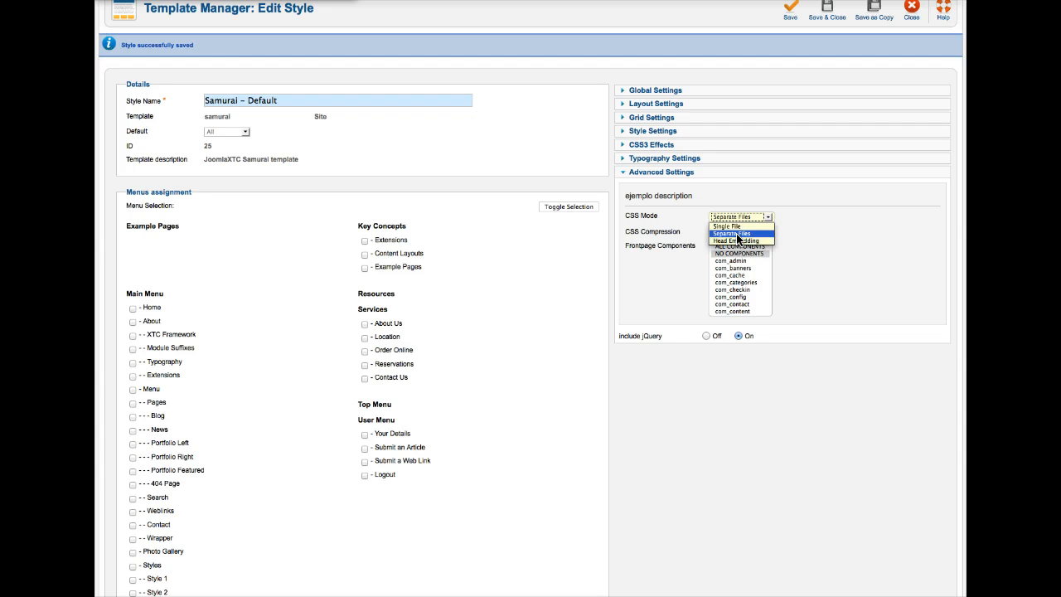
{"action": "left_click", "coordinate": [736, 234]}
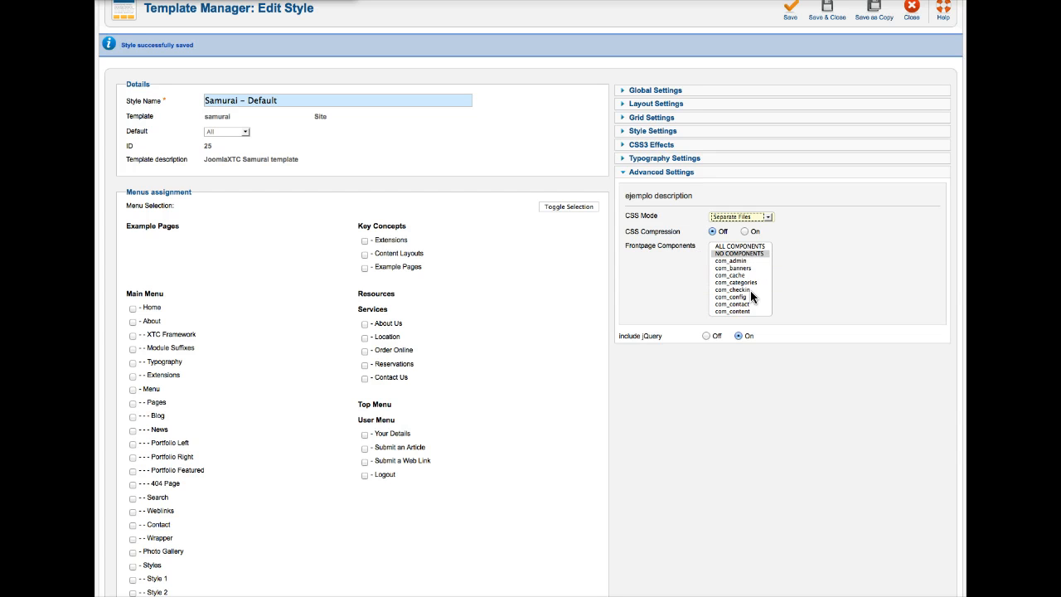
Set Frontpage Components to ALL COMPONENTS in the Advanced Settings and save the template style.
{"action": "left_click", "coordinate": [738, 246]}
{"action": "scroll", "coordinate": [798, 245], "scroll_direction": "up", "scroll_amount": 1}
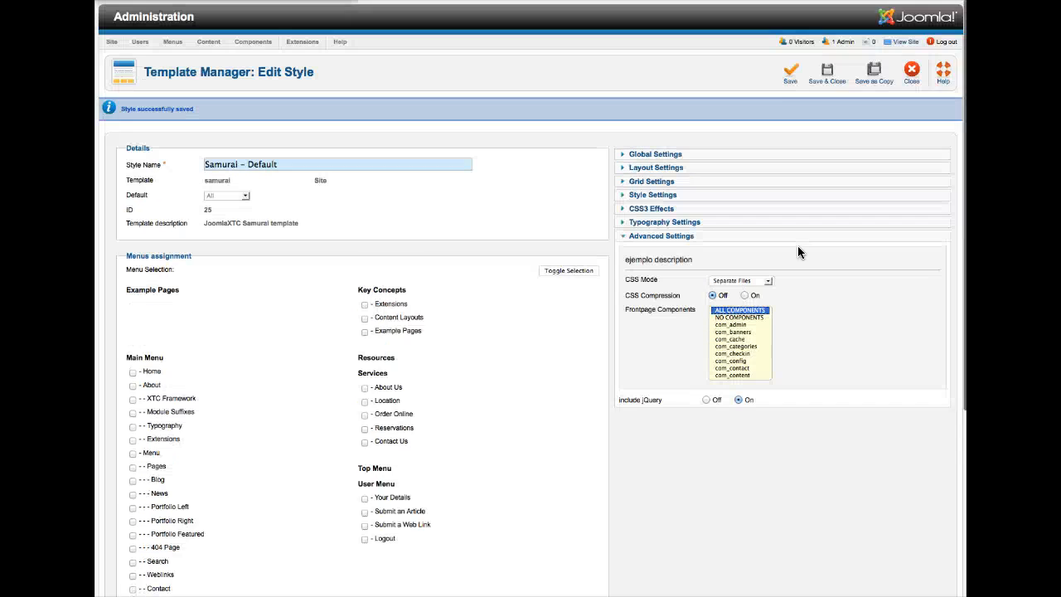
{"action": "left_click", "coordinate": [780, 81]}
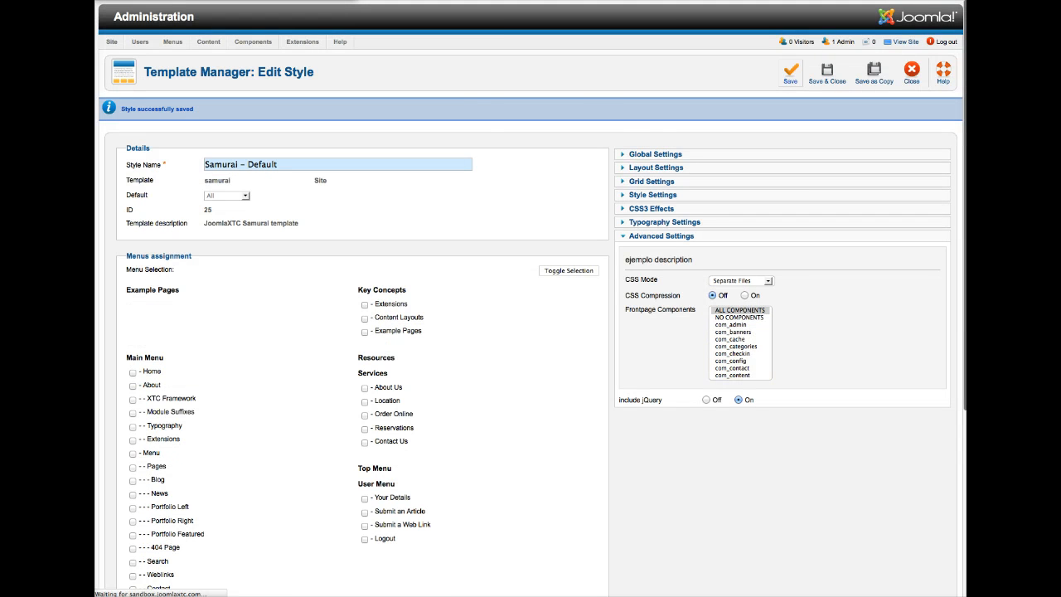
Reload the live home page and look through it for component content below the main banner sections.
{"action": "key", "text": "ctrl+Tab"}
{"action": "left_click", "coordinate": [513, 22]}
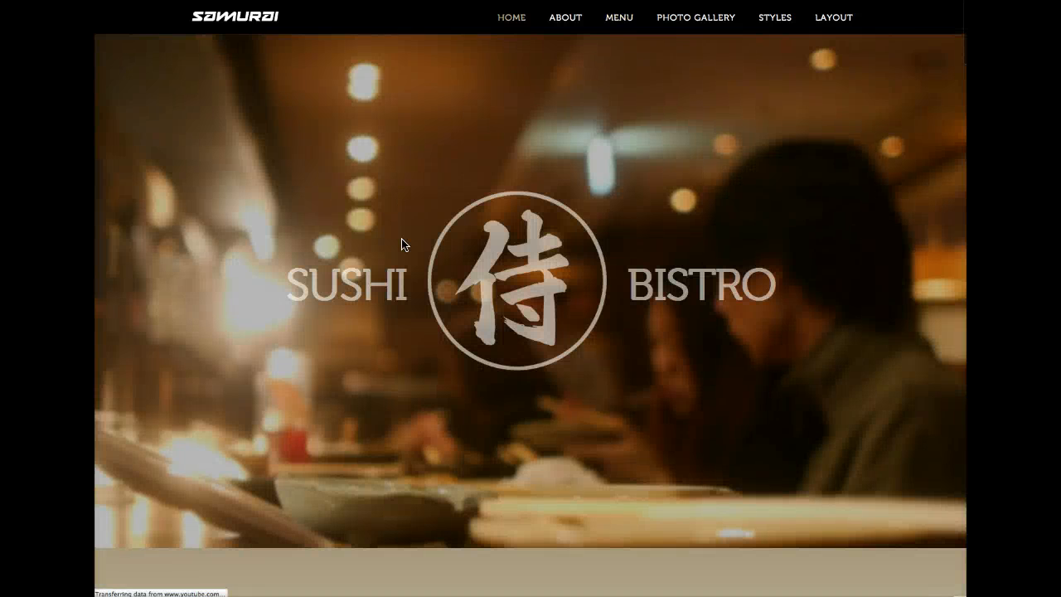
{"action": "scroll", "coordinate": [401, 239], "scroll_direction": "down", "scroll_amount": 5}
{"action": "scroll", "coordinate": [401, 240], "scroll_direction": "down", "scroll_amount": 8}
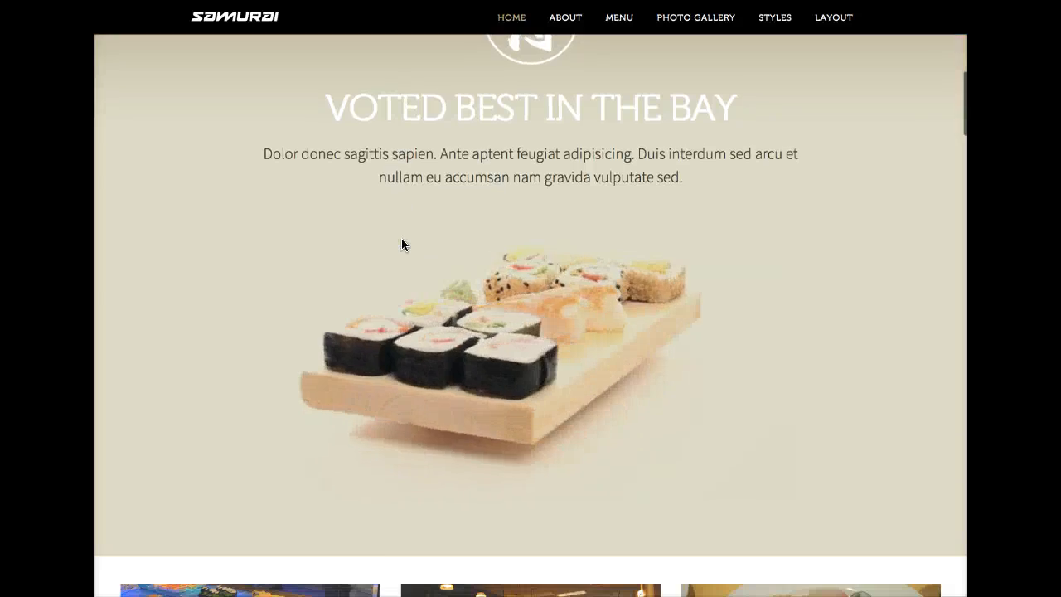
{"action": "scroll", "coordinate": [402, 240], "scroll_direction": "down", "scroll_amount": 2}
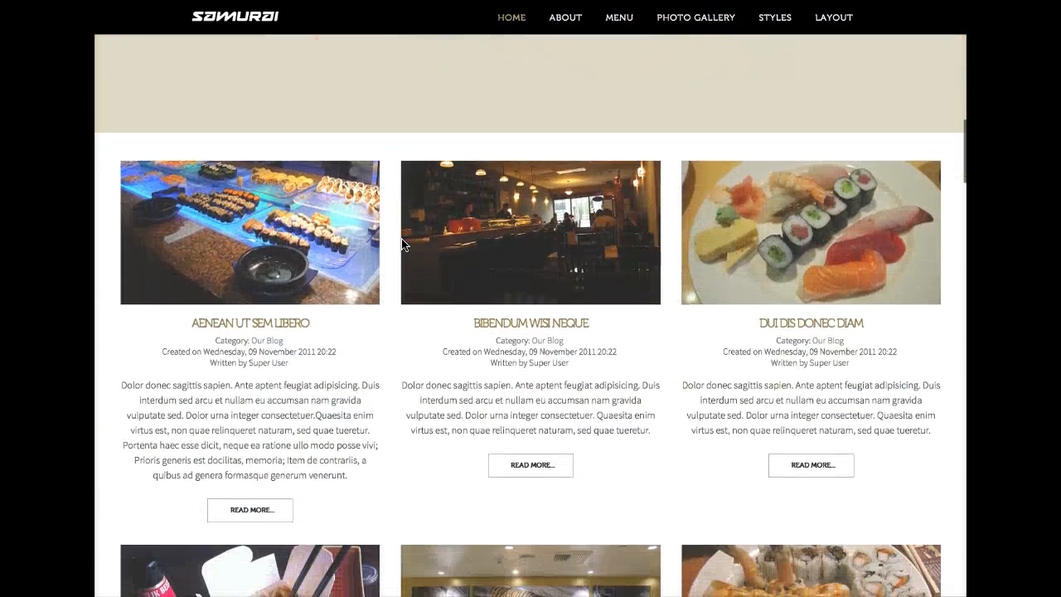
{"action": "scroll", "coordinate": [402, 241], "scroll_direction": "up", "scroll_amount": 5}
{"action": "scroll", "coordinate": [401, 241], "scroll_direction": "up", "scroll_amount": 8}
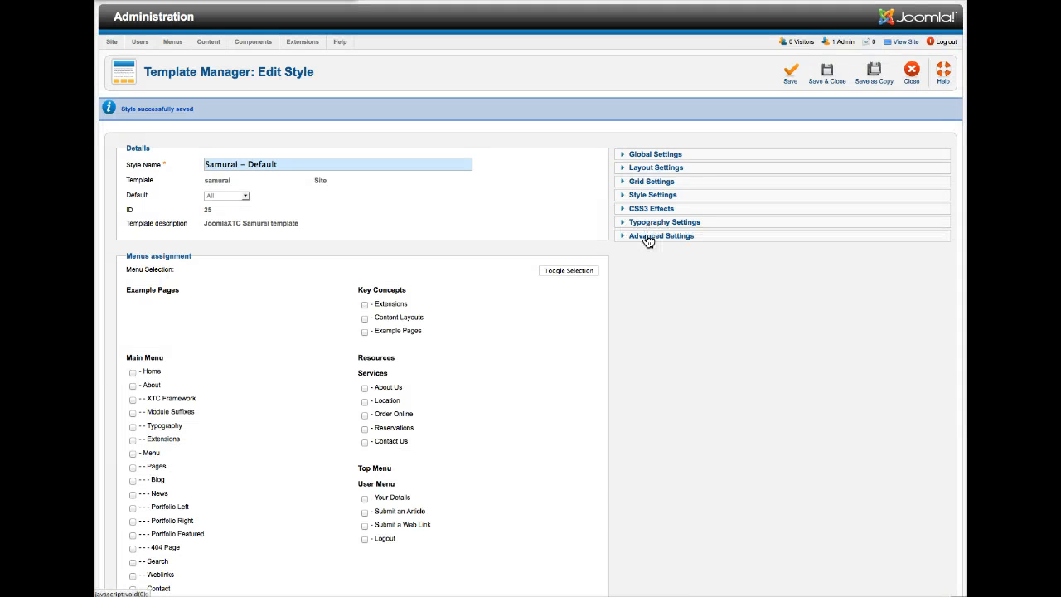
Set Frontpage Components back to NO COMPONENTS in the template's Advanced Settings, and read the description of the include jQuery option.
{"action": "left_click", "coordinate": [653, 237]}
{"action": "left_click", "coordinate": [731, 318]}
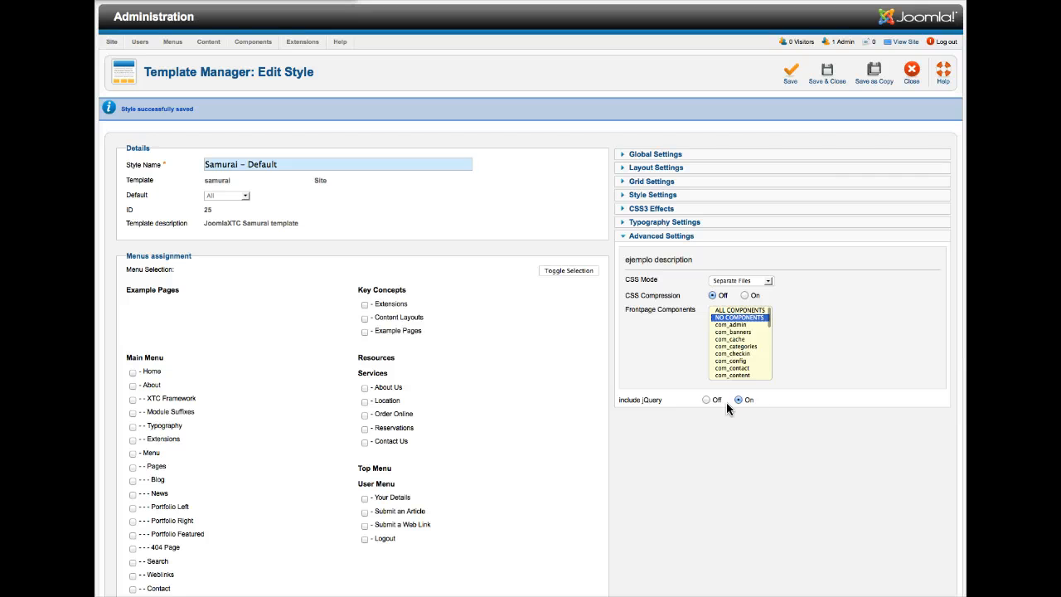
{"action": "mouse_move", "coordinate": [637, 401]}
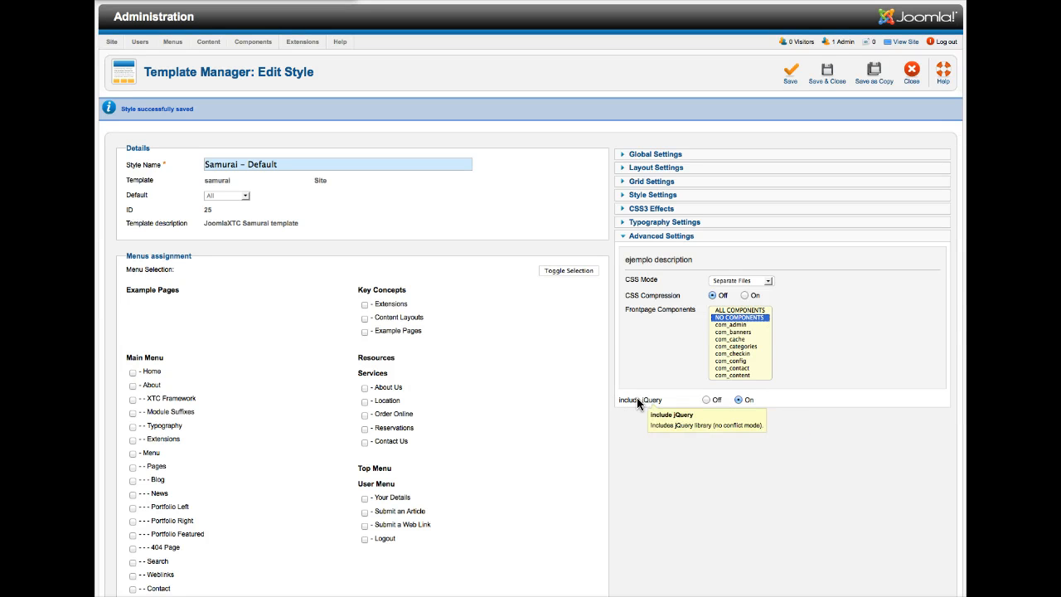